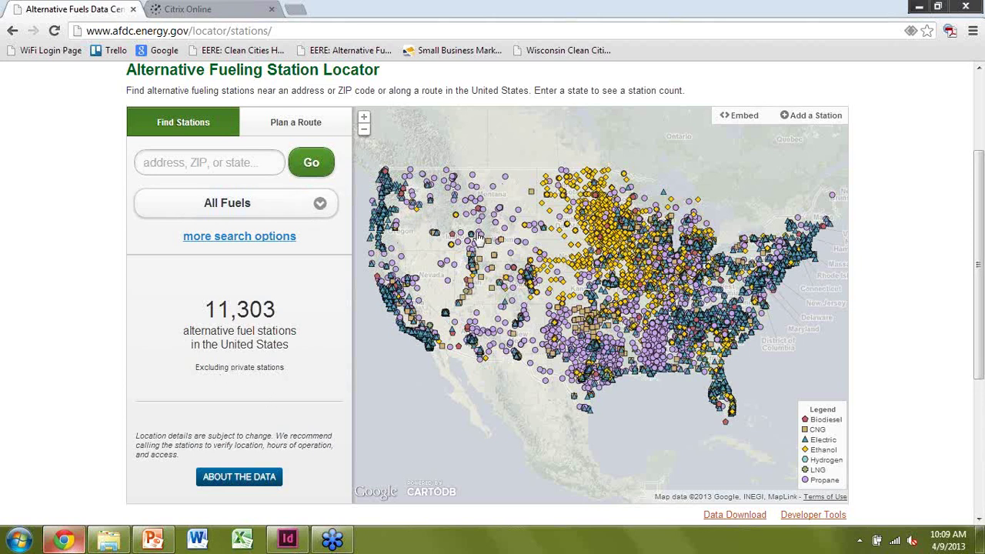
Step: Search for alternative fueling stations in Wisconsin and filter the results to the Electric fuel type
{"action": "left_click", "coordinate": [176, 169]}
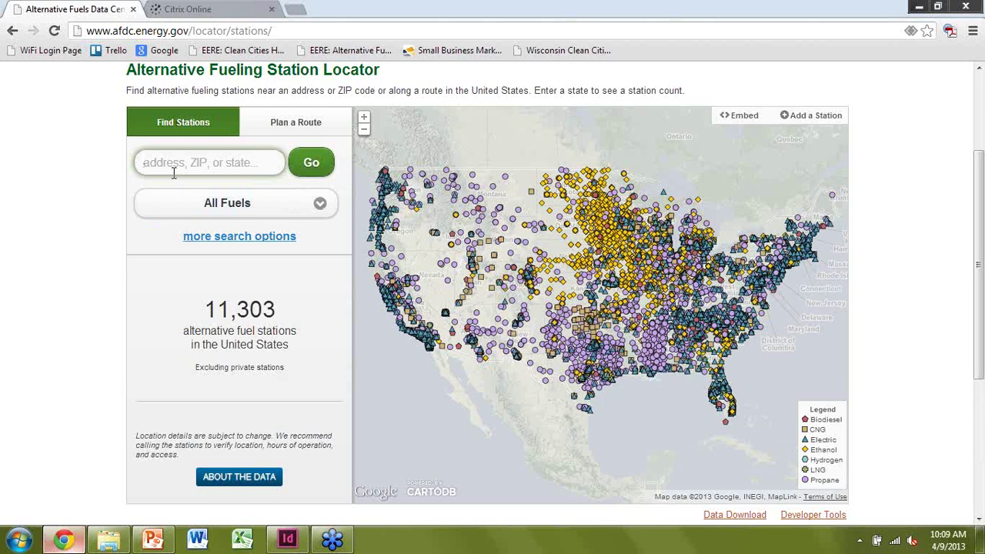
{"action": "type", "text": "Wisconsin"}
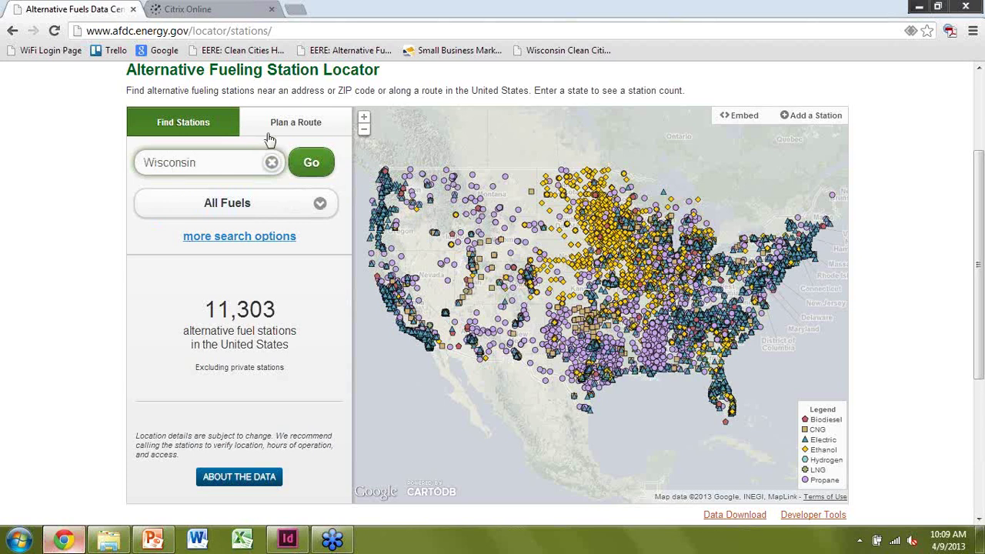
{"action": "left_click", "coordinate": [322, 167]}
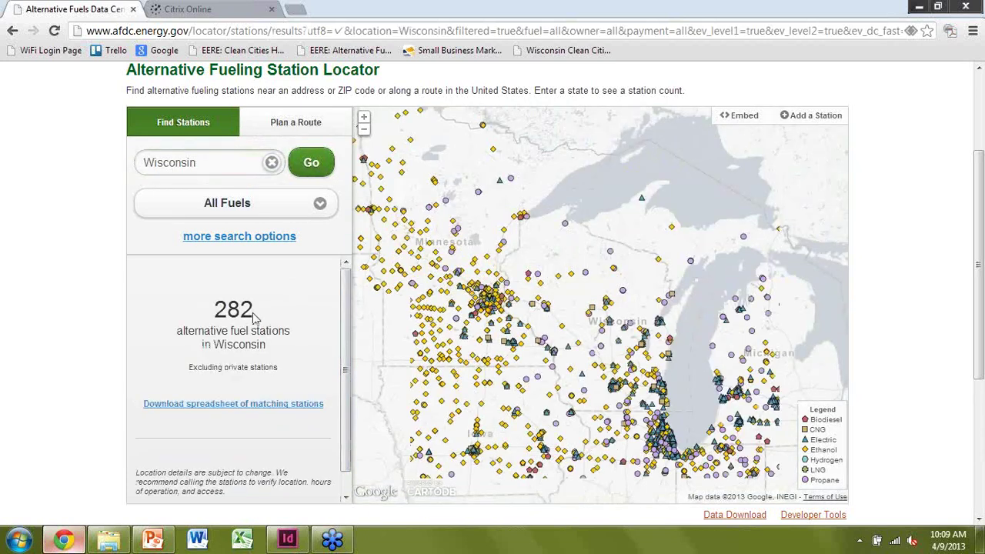
{"action": "left_click", "coordinate": [297, 213]}
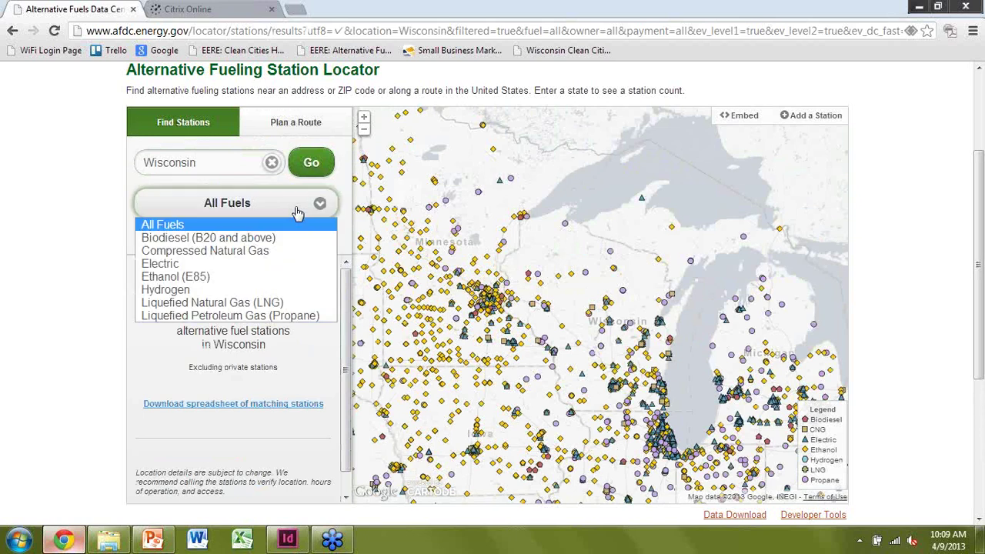
{"action": "left_click", "coordinate": [284, 265]}
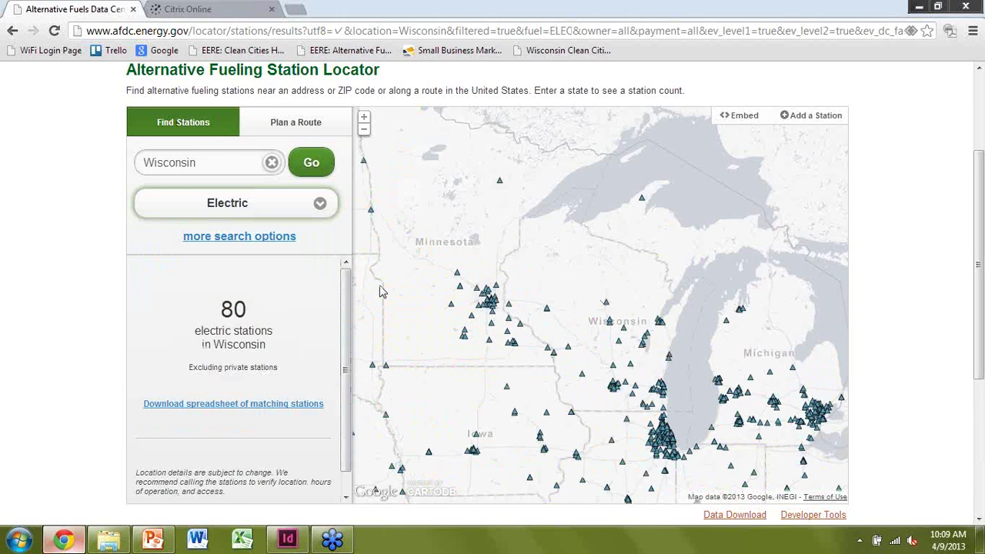
Step: Include private and planned stations through the additional search options
{"action": "left_click", "coordinate": [268, 247]}
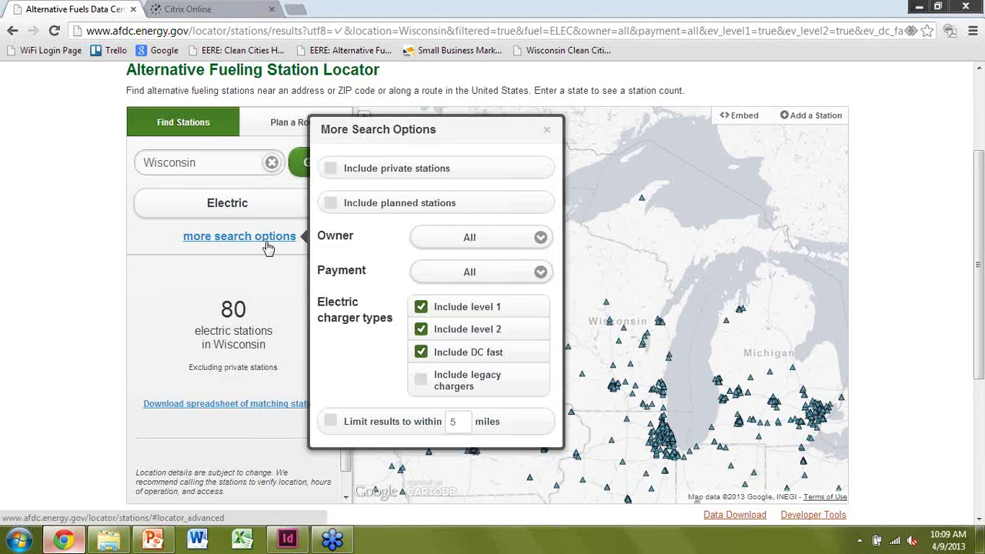
{"action": "left_click", "coordinate": [330, 177]}
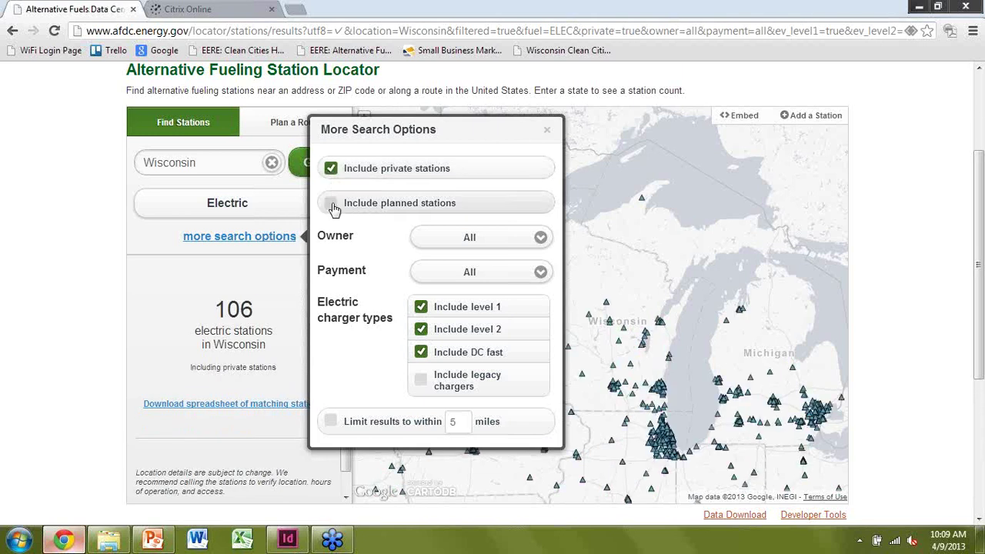
{"action": "left_click", "coordinate": [331, 206]}
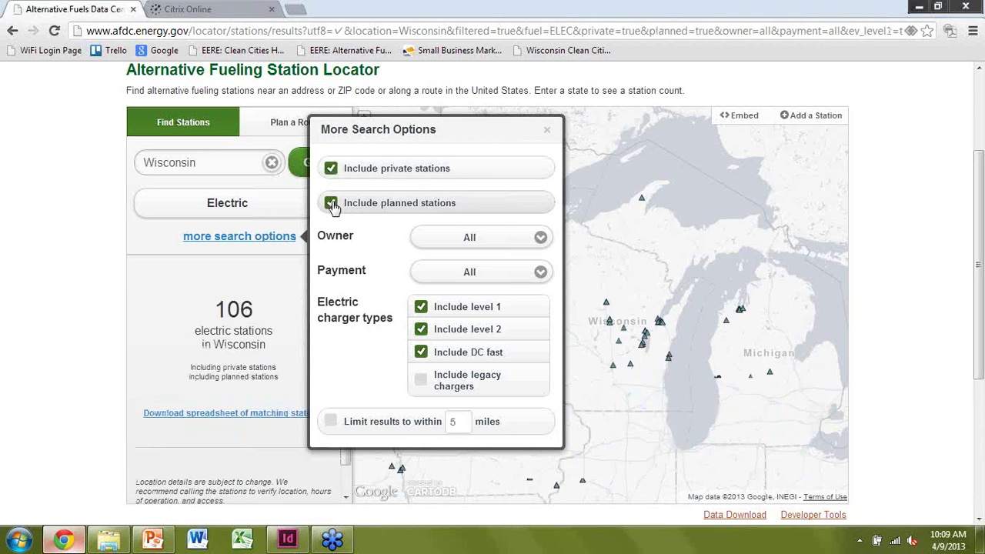
Step: Look through the available Owner and Payment filter choices and close the search options
{"action": "left_click", "coordinate": [504, 243]}
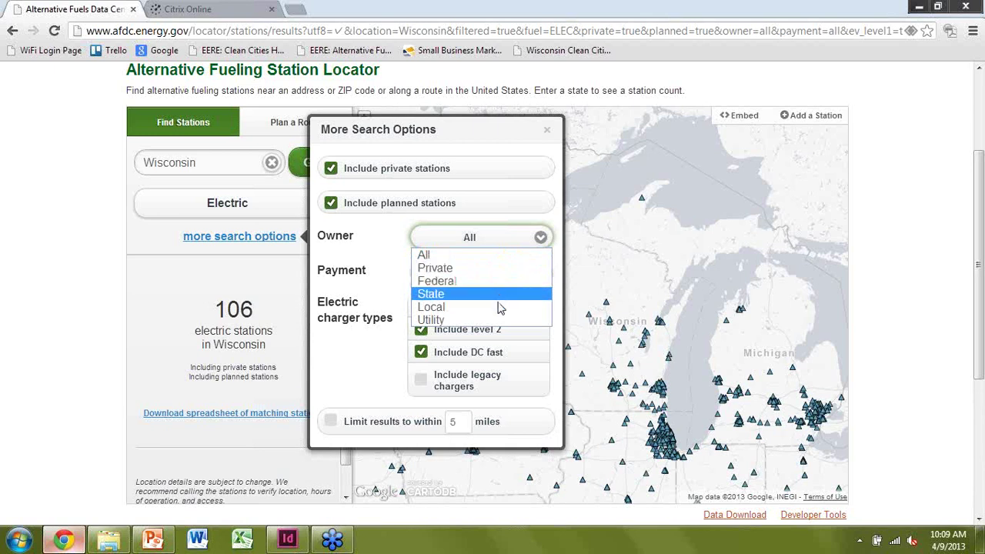
{"action": "left_click", "coordinate": [334, 249]}
{"action": "left_click", "coordinate": [439, 277]}
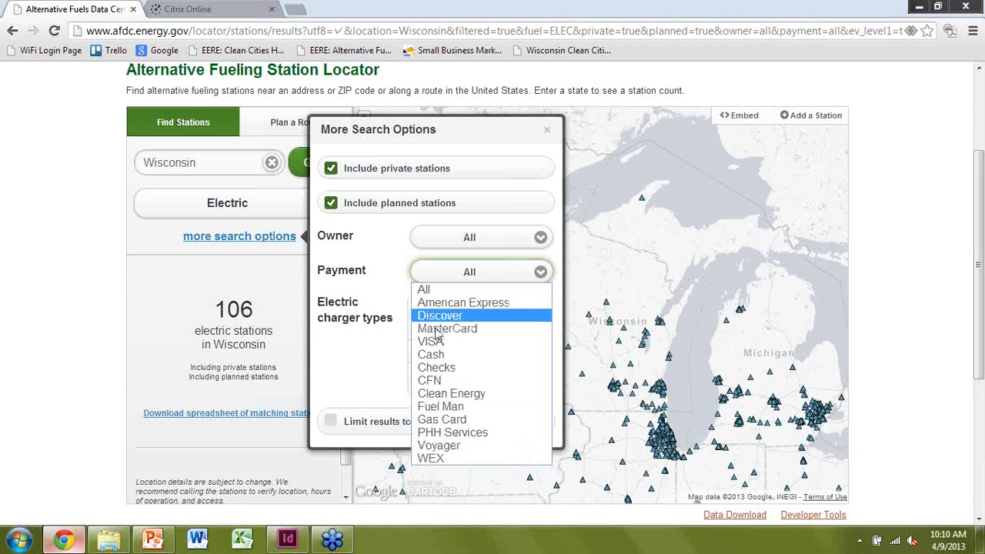
{"action": "left_click", "coordinate": [347, 298]}
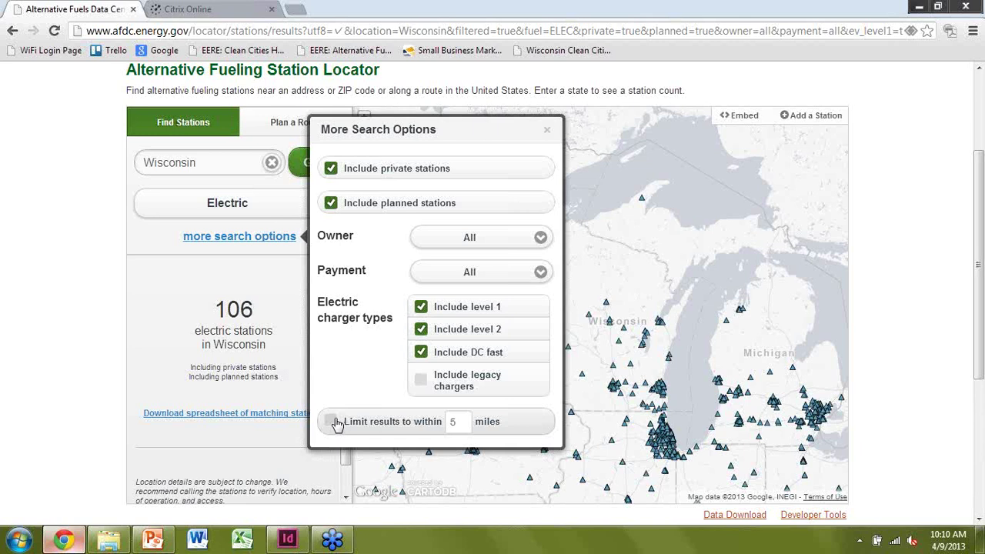
{"action": "left_click", "coordinate": [546, 135]}
Step: Filter the Wisconsin stations to Compressed Natural Gas and exclude private and planned stations
{"action": "left_click", "coordinate": [223, 206]}
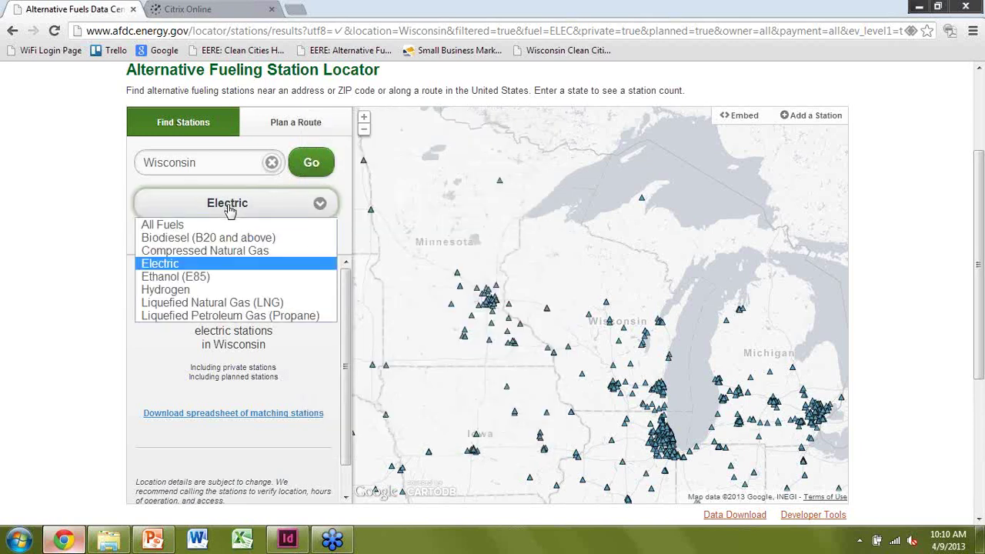
{"action": "left_click", "coordinate": [235, 252]}
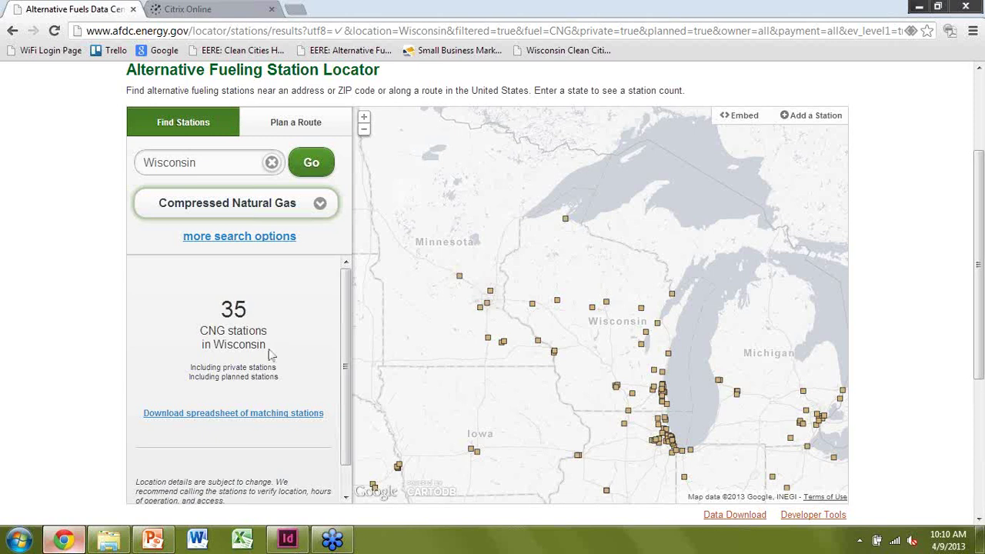
{"action": "left_click", "coordinate": [248, 236]}
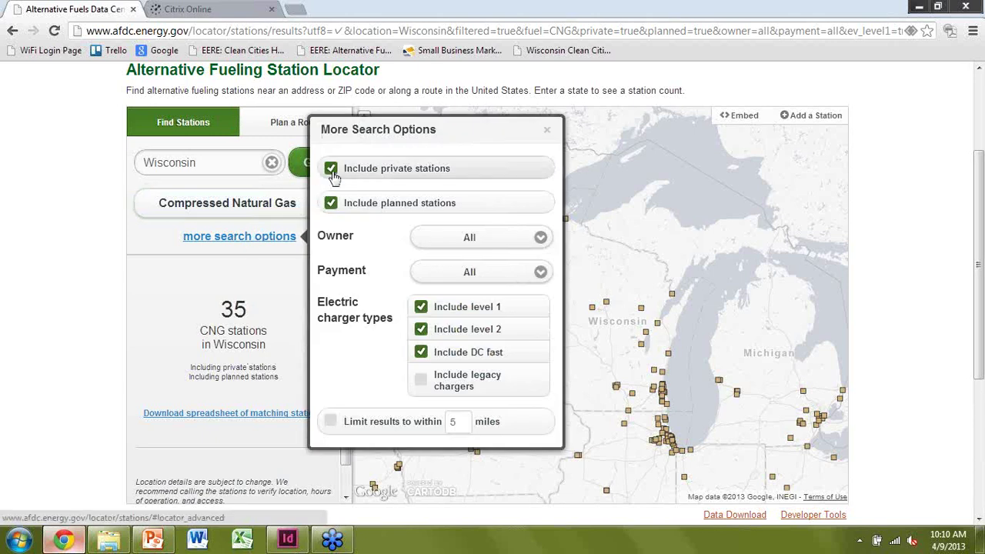
{"action": "left_click", "coordinate": [332, 169]}
{"action": "left_click", "coordinate": [331, 203]}
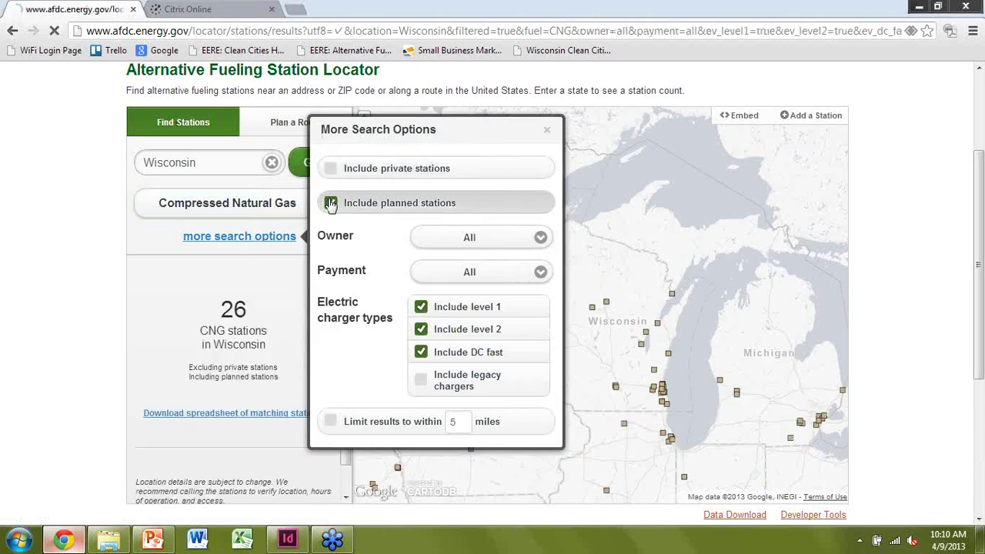
{"action": "left_click", "coordinate": [548, 131]}
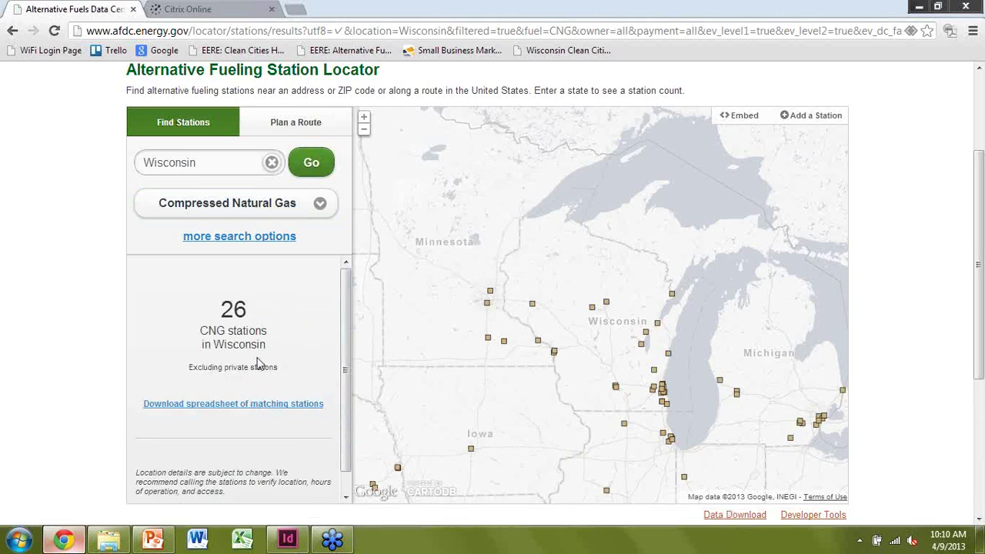
Step: View the full details of the Madison Gas & Electric Co - Speedway #4533 station and close them
{"action": "left_click", "coordinate": [615, 388]}
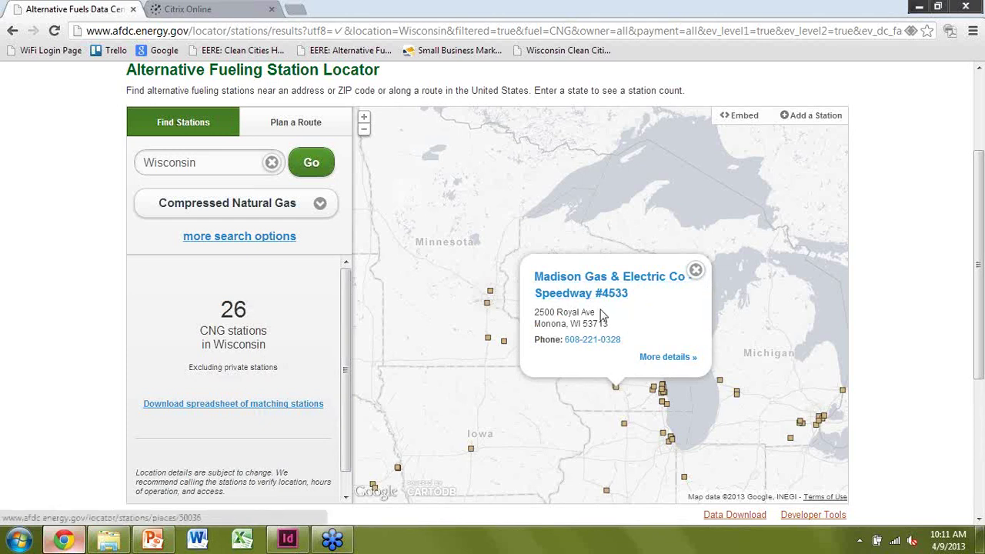
{"action": "left_click", "coordinate": [652, 358]}
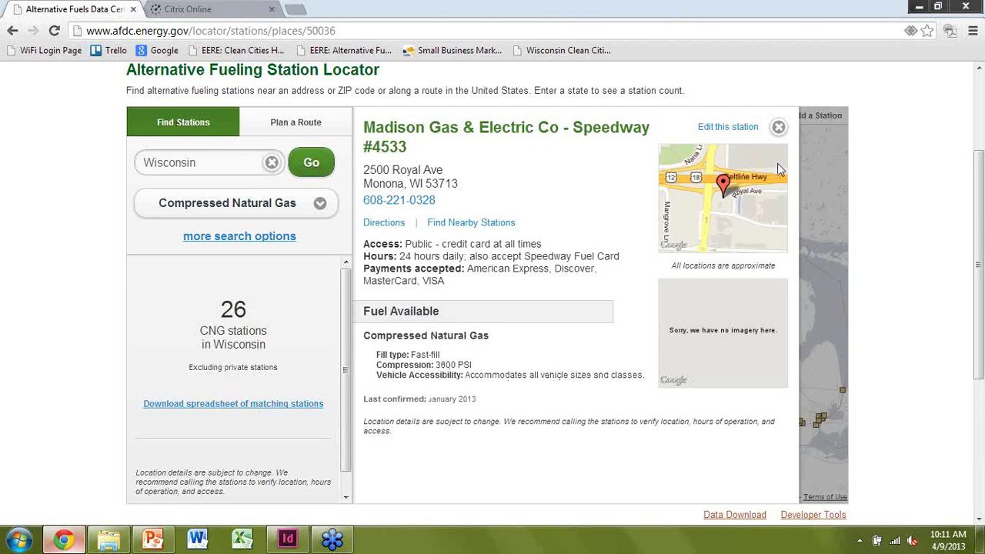
{"action": "left_click", "coordinate": [778, 128]}
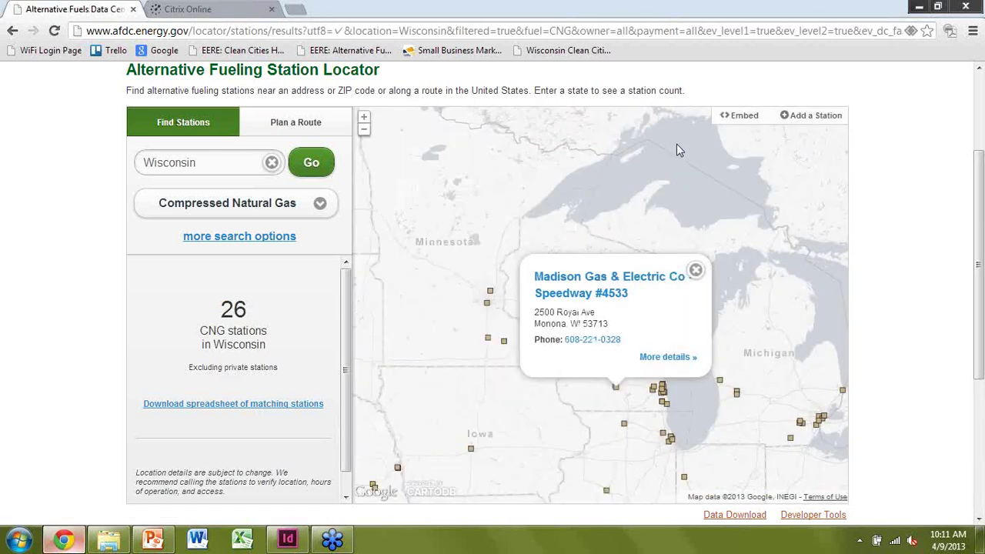
Step: Switch to route planning, dismissing the leftover station popup, and set the starting location to Madison, Wisconsin
{"action": "left_click", "coordinate": [291, 123]}
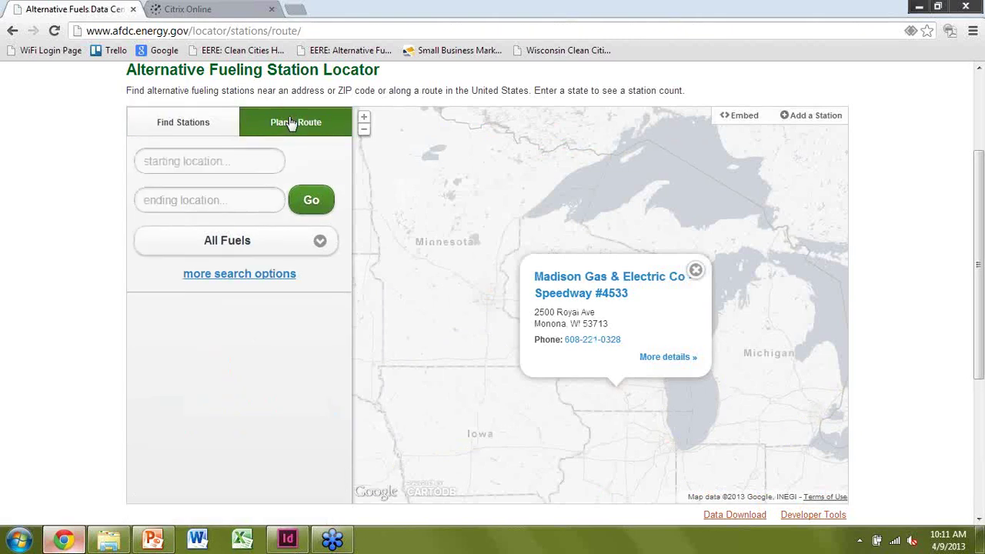
{"action": "left_click", "coordinate": [697, 271]}
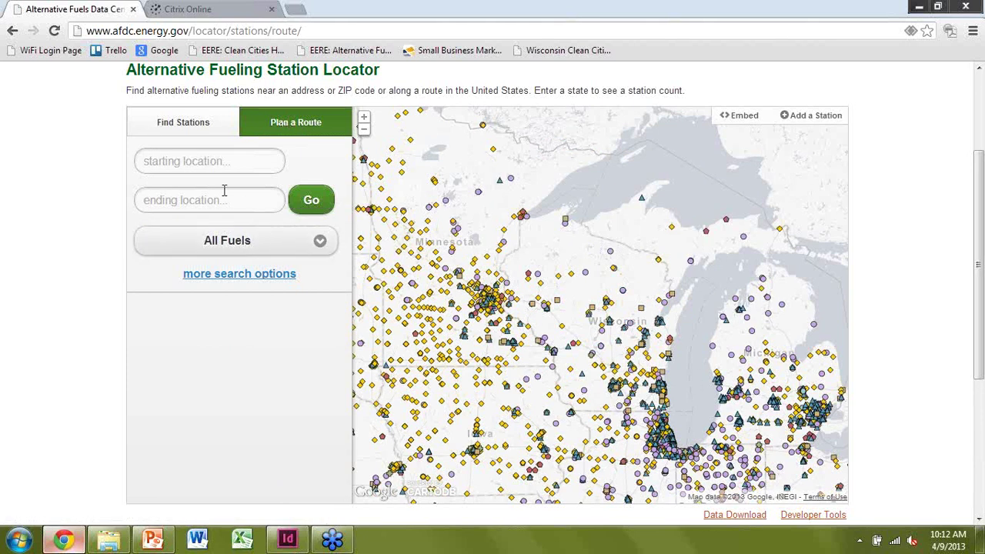
{"action": "left_click", "coordinate": [216, 161]}
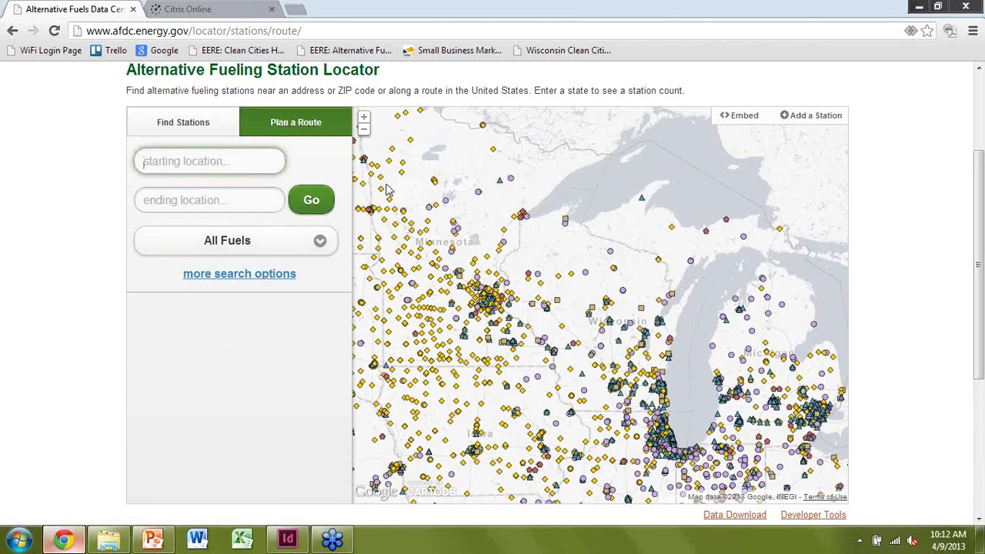
{"action": "key", "text": "Caps_Lock"}
{"action": "type", "text": "MA"}
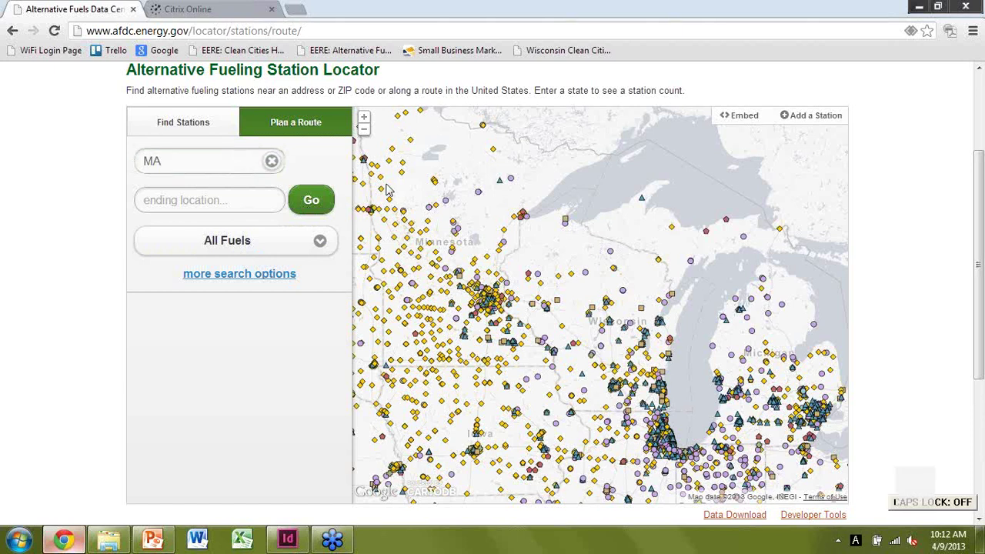
{"action": "left_click", "coordinate": [188, 165]}
{"action": "key", "text": "BackSpace"}
{"action": "type", "text": "dison"}
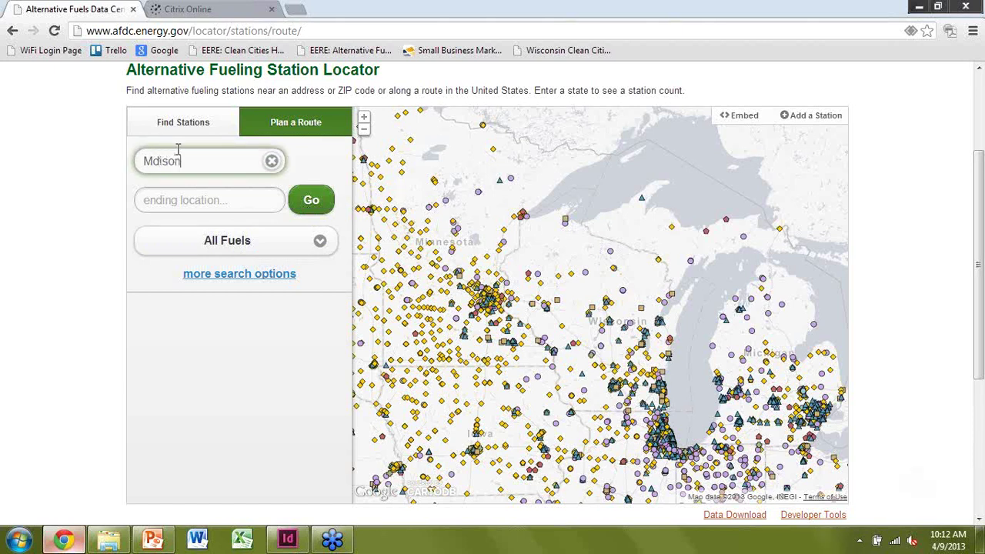
{"action": "type", "text": "adison, WIsocns"}
{"action": "key", "text": "BackSpace"}
{"action": "key", "text": "BackSpace"}
{"action": "key", "text": "BackSpace"}
{"action": "type", "text": "sconsin"}
Step: Set the route's ending location to Indianapolis, Indiana and show only Ethanol (E85) stations
{"action": "key", "text": "Tab"}
{"action": "key", "text": "Tab"}
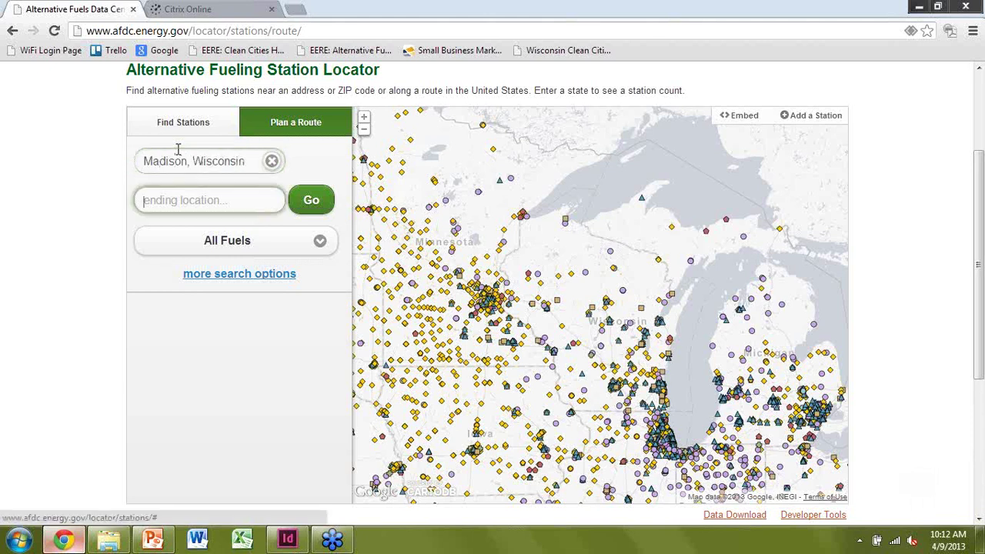
{"action": "type", "text": "Ind"}
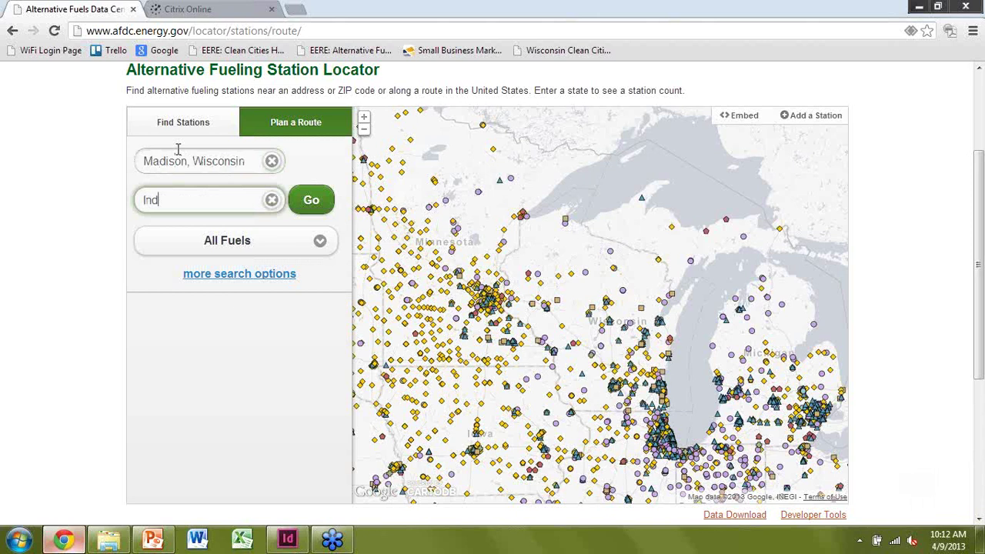
{"action": "type", "text": "ianapolis, Indiana"}
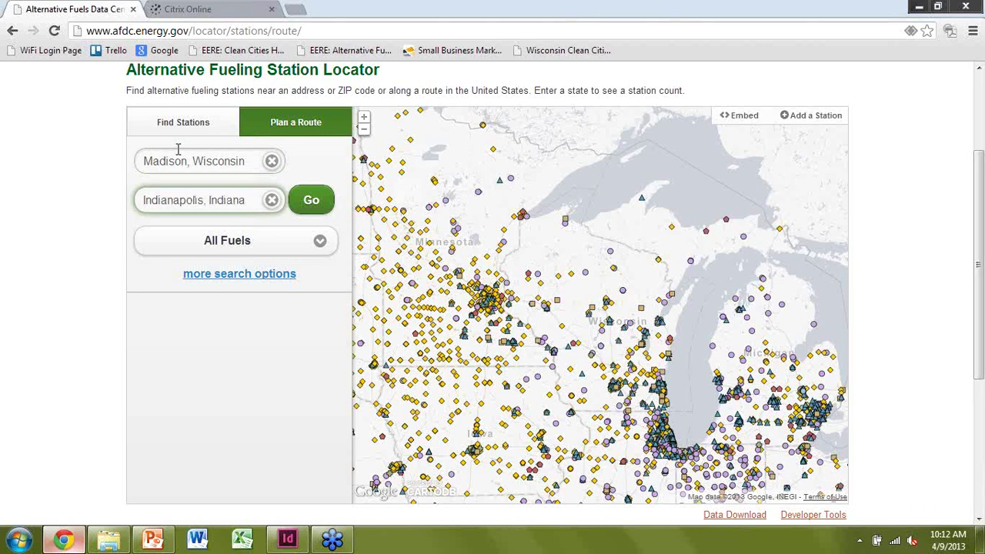
{"action": "left_click", "coordinate": [283, 243]}
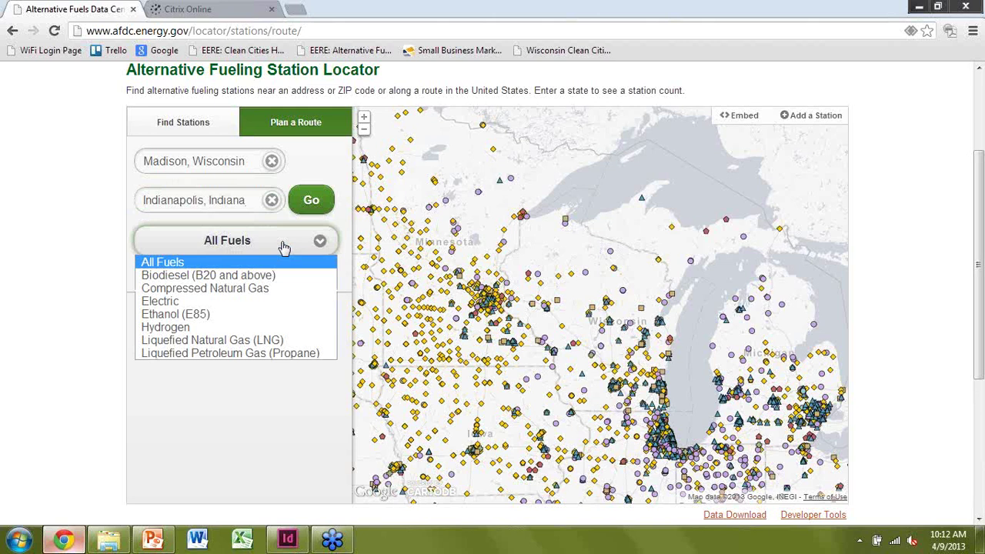
{"action": "left_click", "coordinate": [277, 322]}
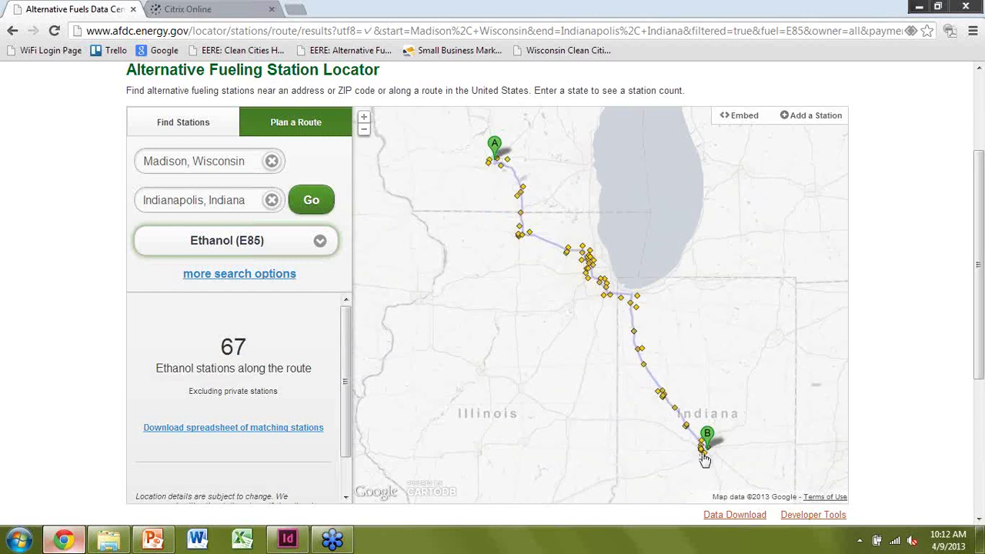
Step: Limit the route's stations to those accepting VISA and close the search options
{"action": "left_click", "coordinate": [284, 282]}
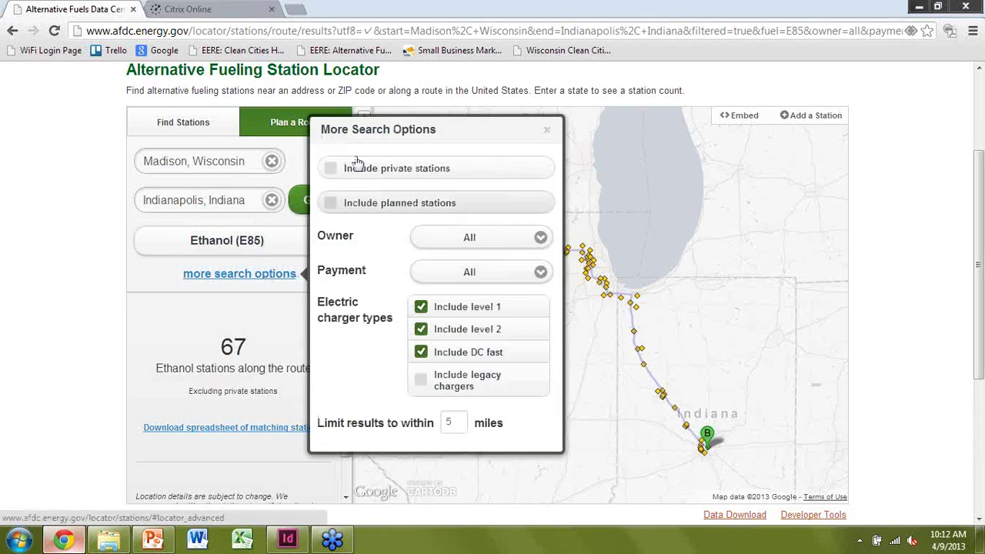
{"action": "left_click", "coordinate": [456, 273]}
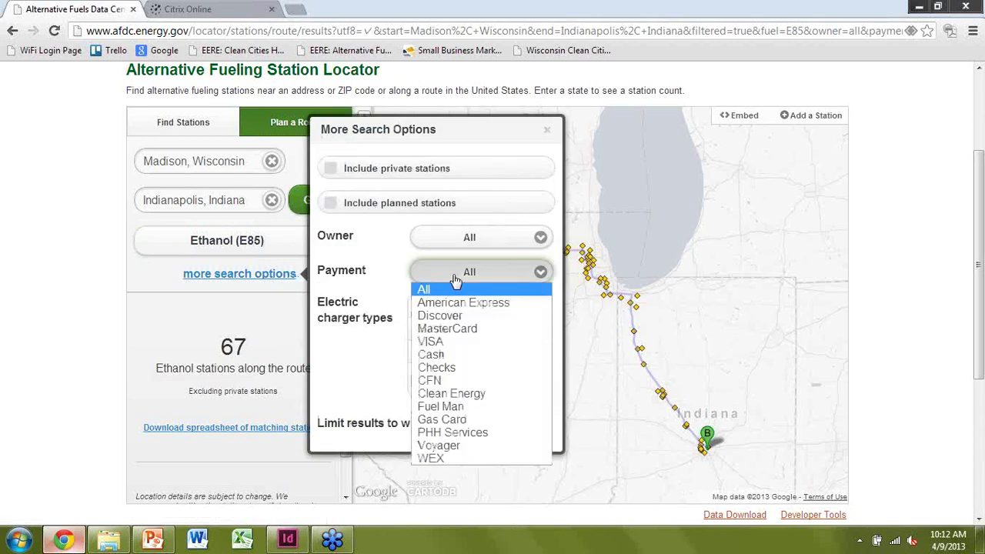
{"action": "left_click", "coordinate": [453, 342]}
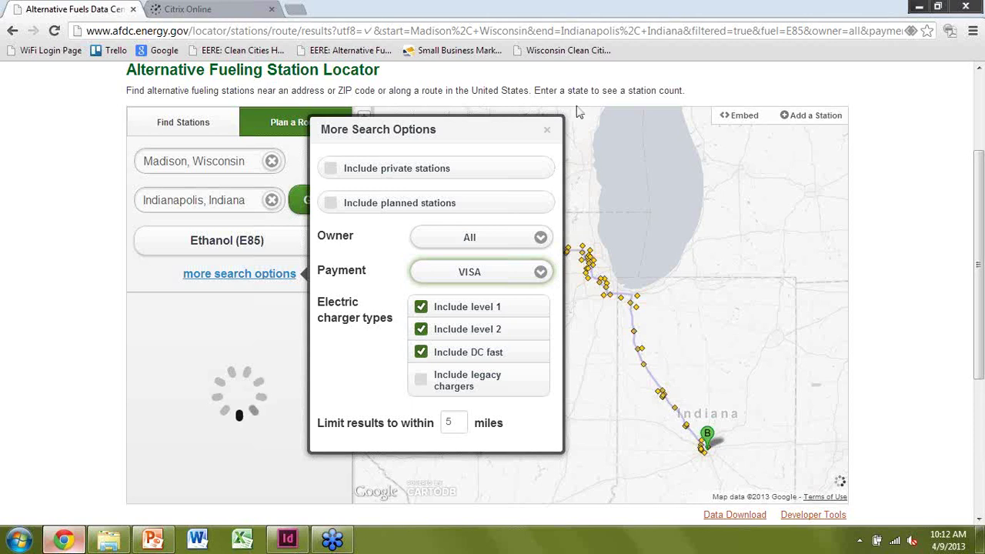
{"action": "left_click", "coordinate": [546, 130]}
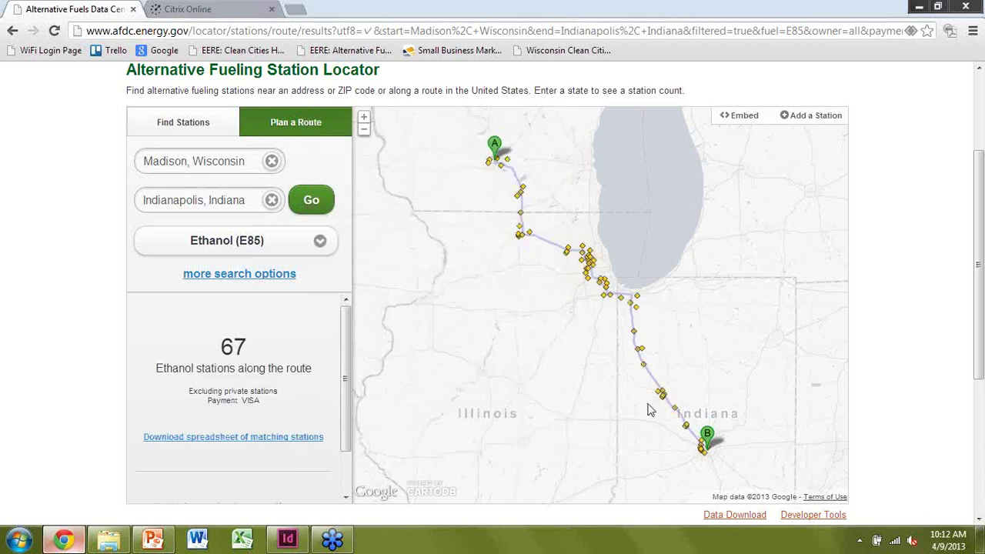
Step: Set the Payment filter for the route's stations back to All
{"action": "left_click", "coordinate": [283, 274]}
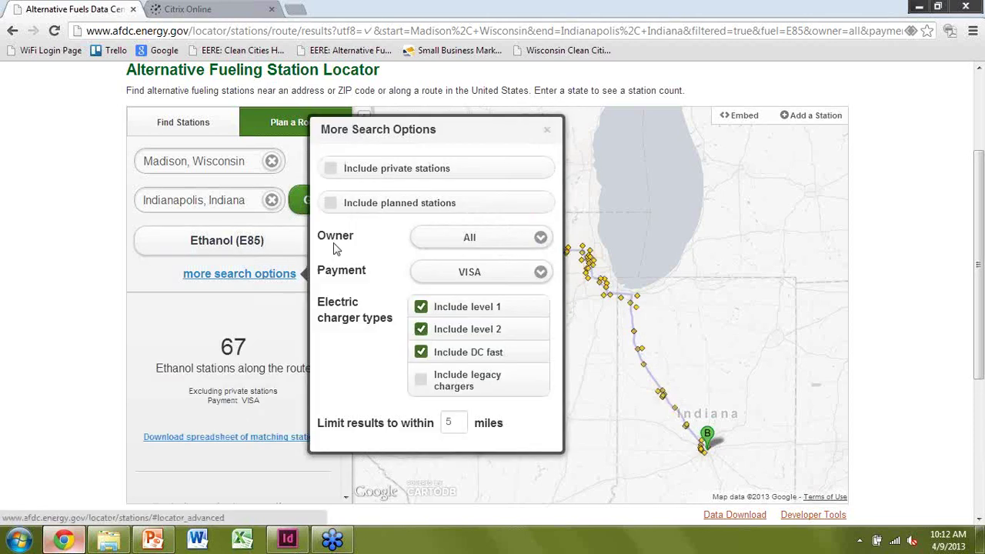
{"action": "left_click", "coordinate": [499, 274]}
{"action": "left_click", "coordinate": [491, 290]}
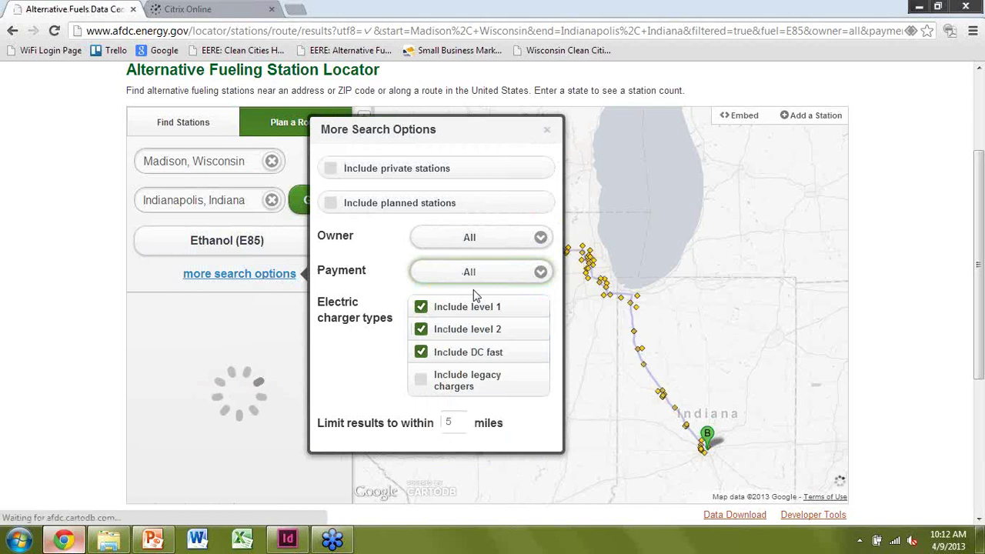
Step: Limit the route's results to stations within 10 miles and close the search options
{"action": "left_click", "coordinate": [449, 422]}
{"action": "type", "text": "1"}
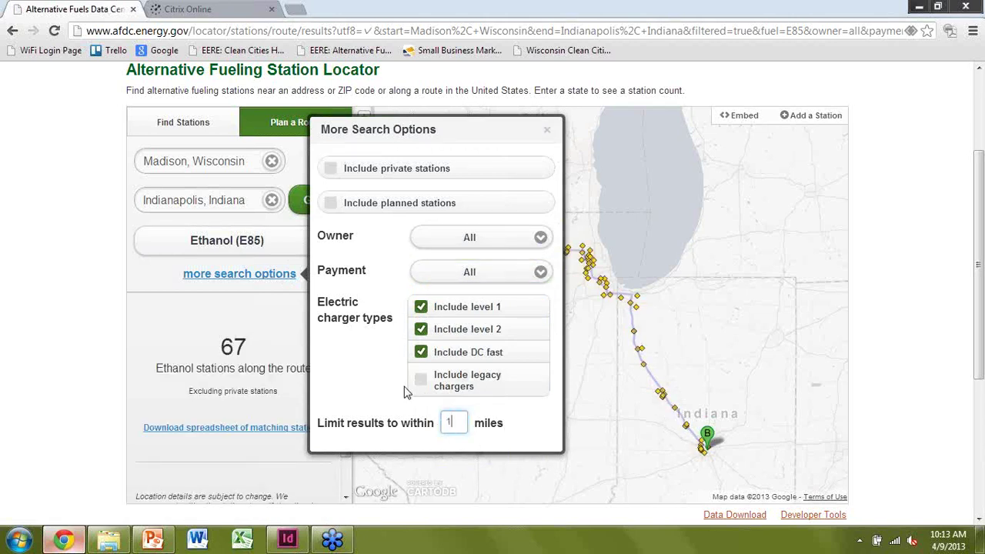
{"action": "type", "text": "0"}
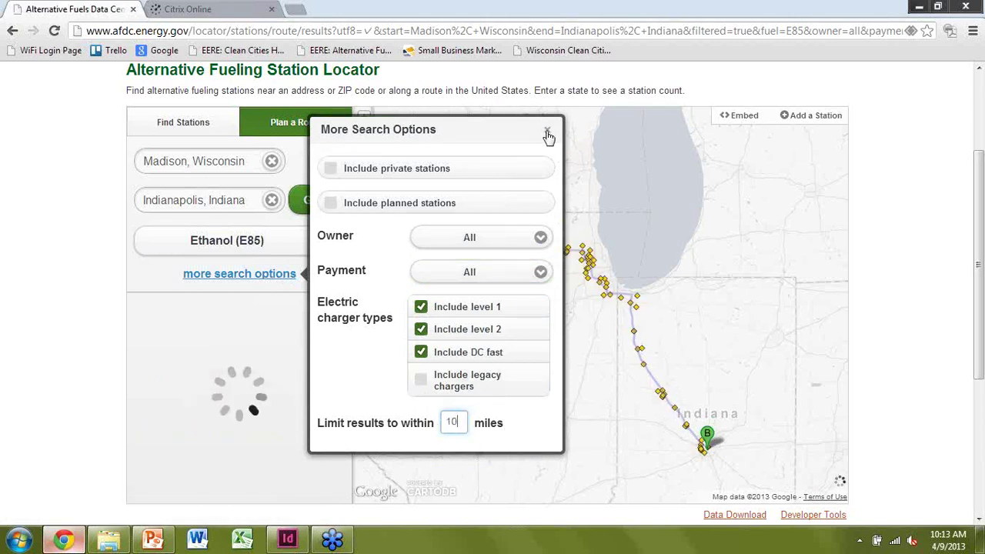
{"action": "left_click", "coordinate": [547, 132]}
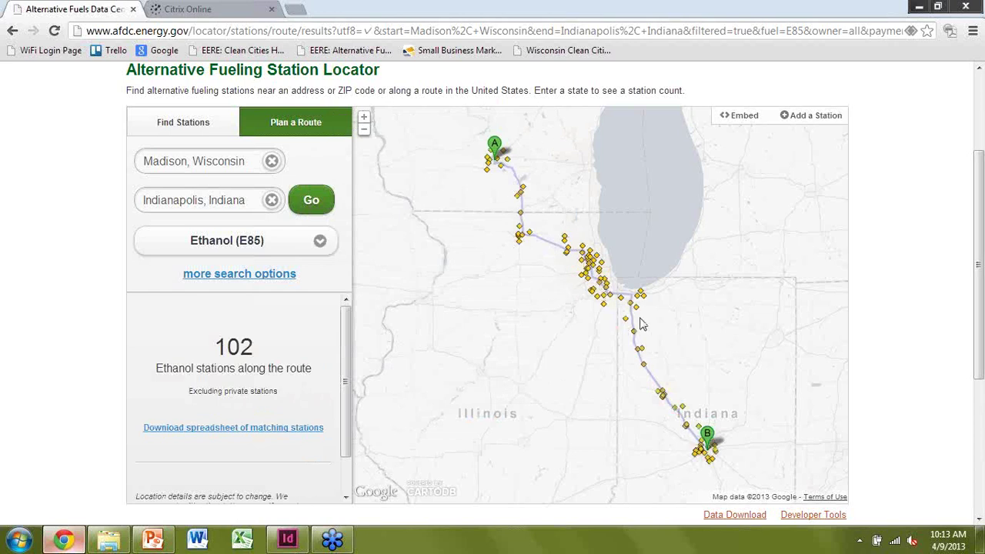
Step: Show only Compressed Natural Gas stations along the route and review the full details of the Fair Oaks Dairy station, including its fill type
{"action": "left_click", "coordinate": [295, 259]}
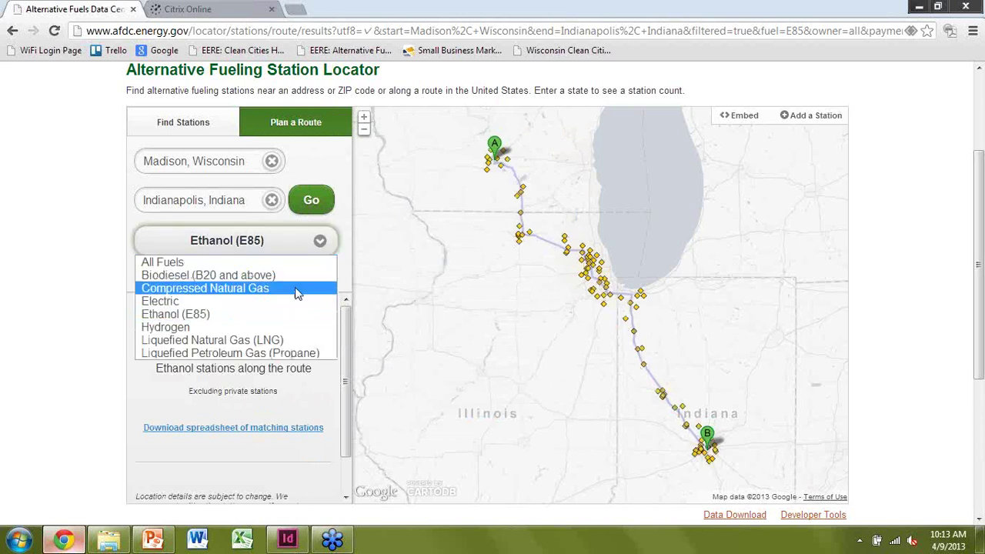
{"action": "left_click", "coordinate": [297, 288]}
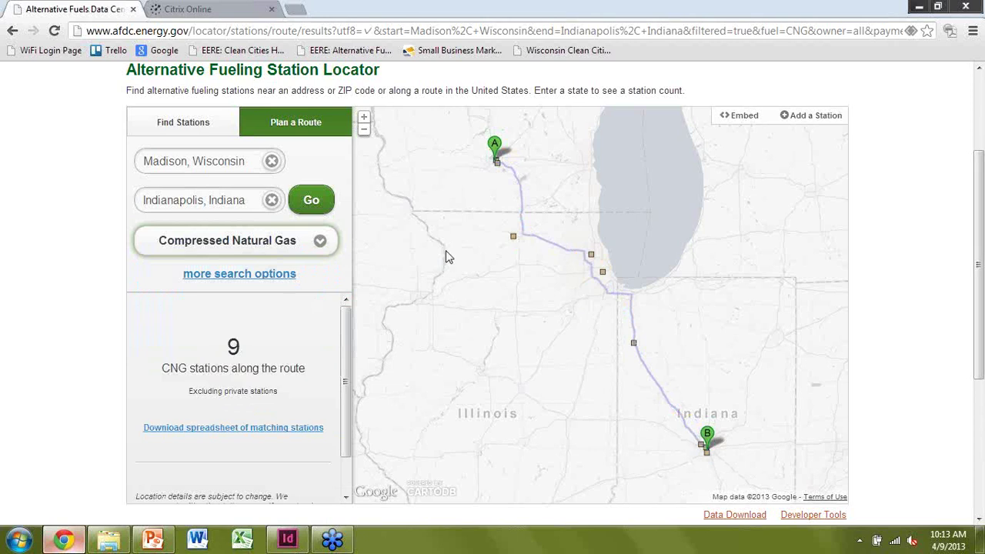
{"action": "left_click", "coordinate": [635, 348]}
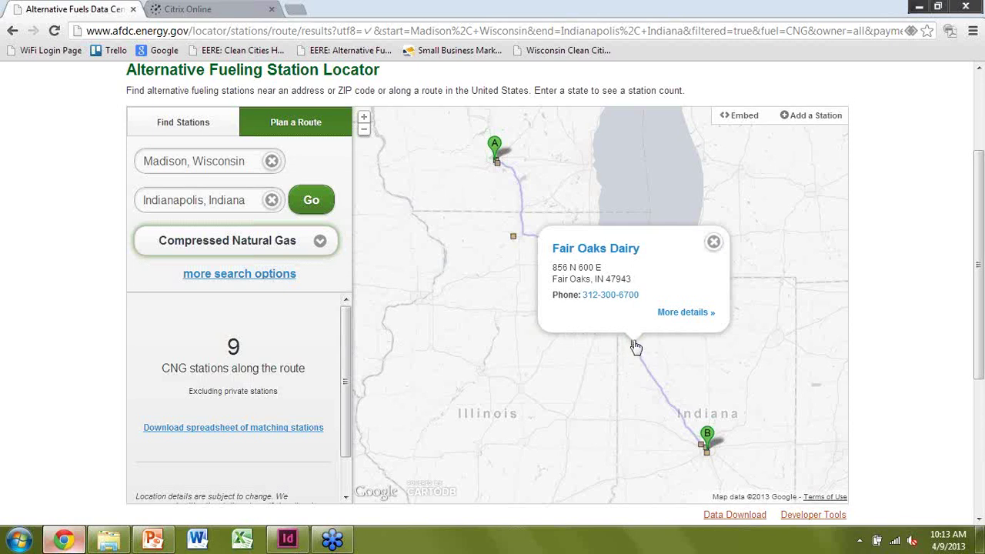
{"action": "left_click", "coordinate": [676, 314]}
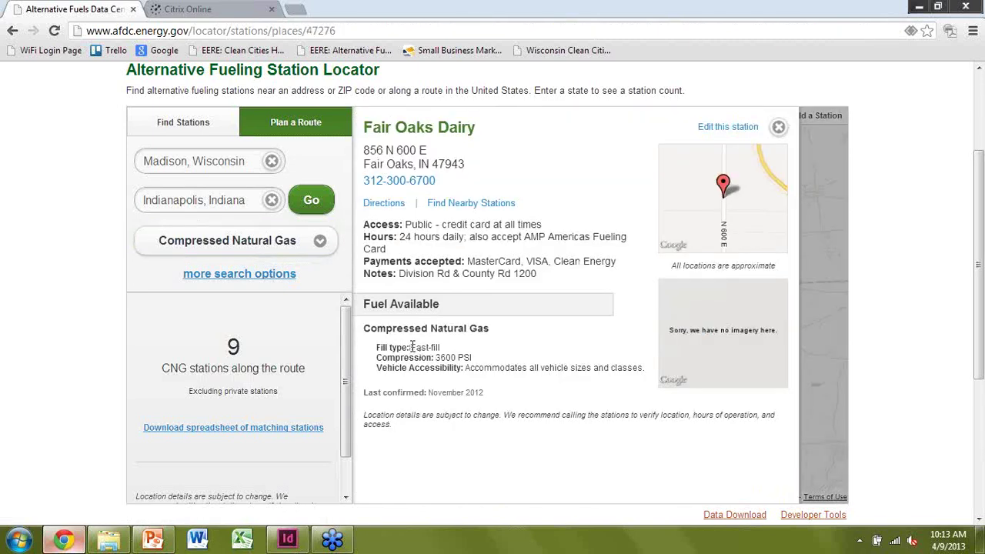
{"action": "left_click_drag", "start_coordinate": [411, 347], "coordinate": [462, 352]}
{"action": "left_click", "coordinate": [462, 356]}
{"action": "left_click", "coordinate": [778, 128]}
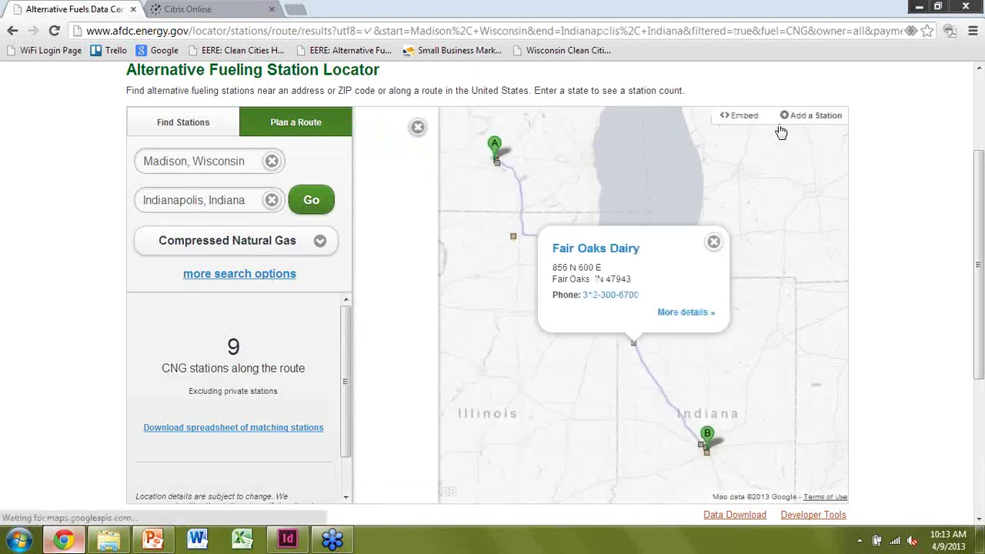
Step: Return to the general station search, switch to PowerPoint and resume the slide show, advancing to the Vehicle Tools slide
{"action": "left_click", "coordinate": [195, 126]}
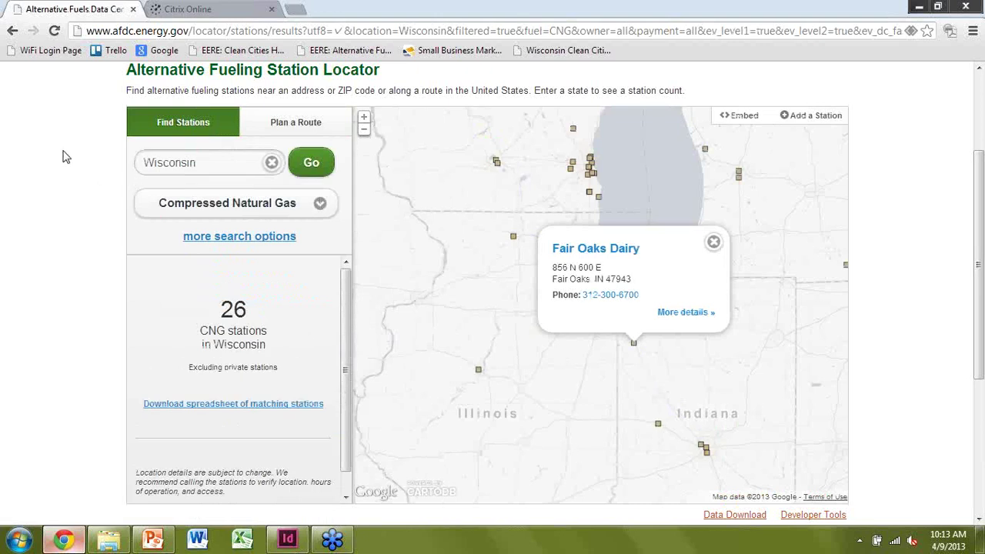
{"action": "scroll", "coordinate": [64, 160], "scroll_direction": "up", "scroll_amount": 2}
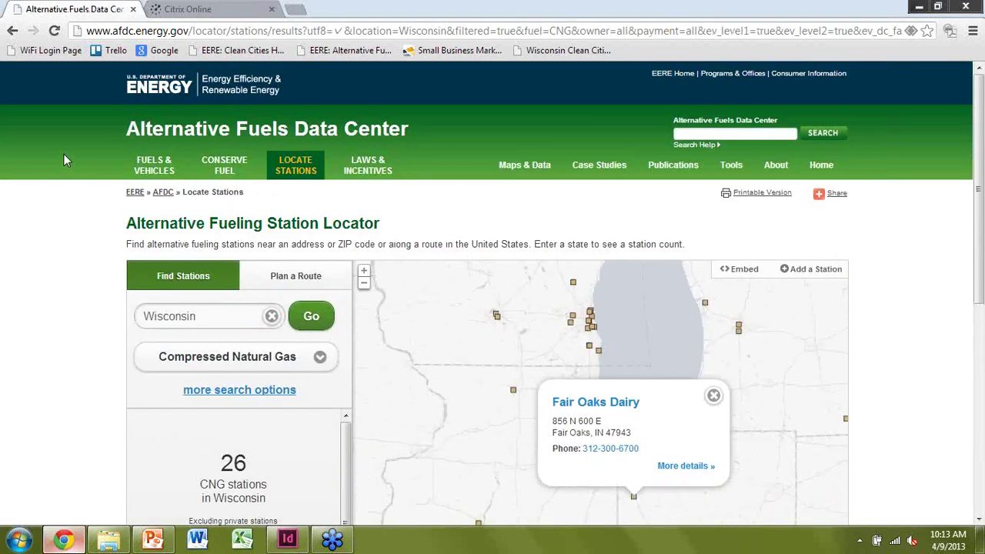
{"action": "left_click", "coordinate": [153, 543]}
{"action": "key", "text": "shift+F5"}
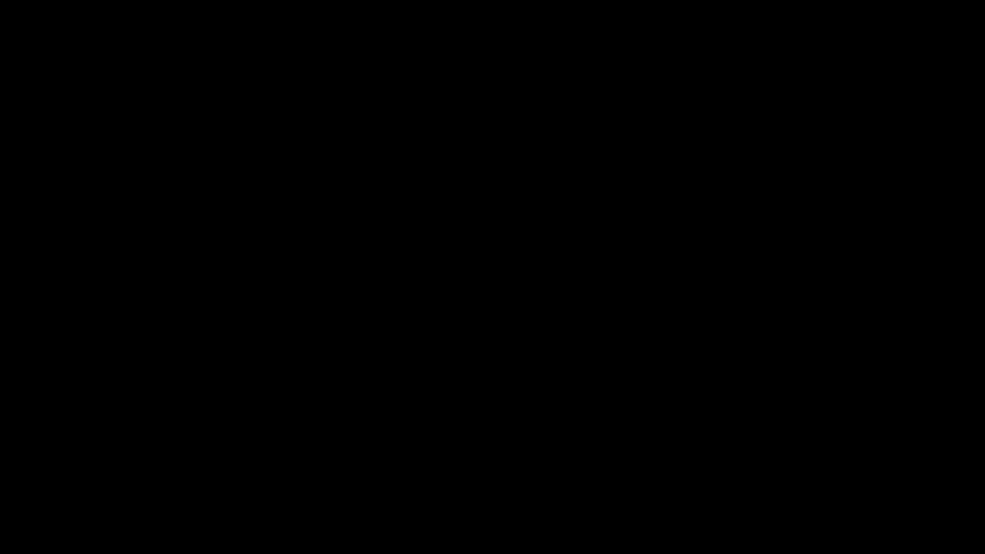
{"action": "key", "text": "Right"}
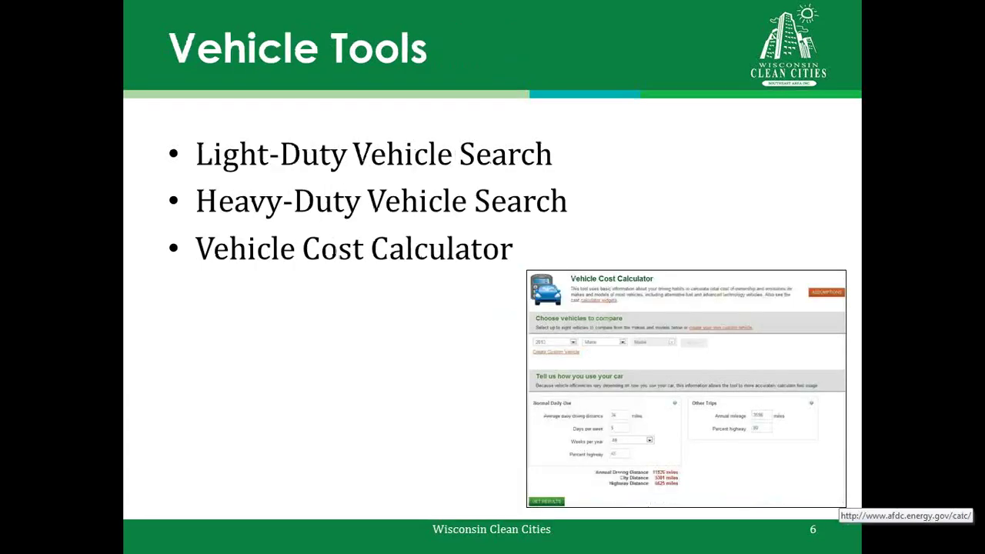
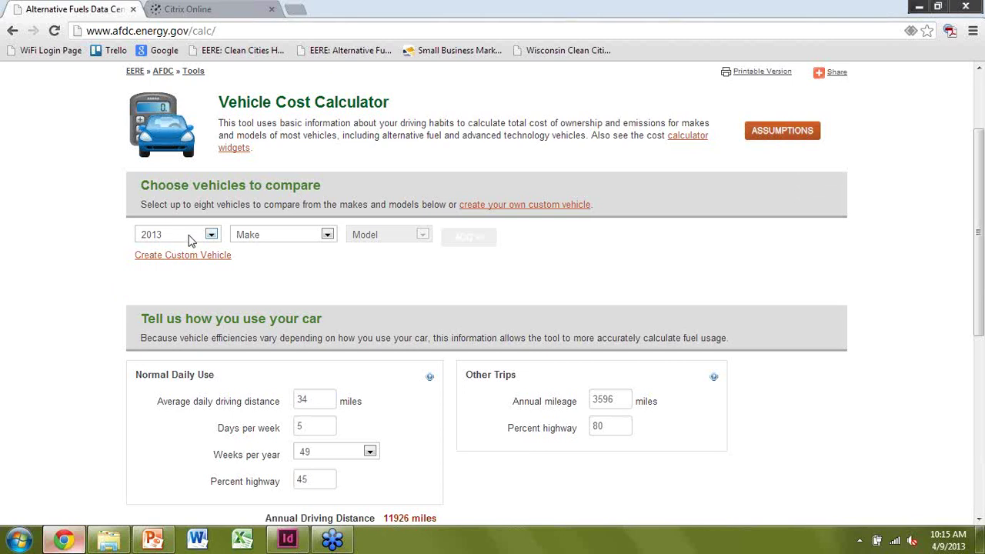
Step: Add the 2012 Honda Civic 4cyl 1.8L Manual 5-spd to the vehicles to compare
{"action": "left_click", "coordinate": [208, 240]}
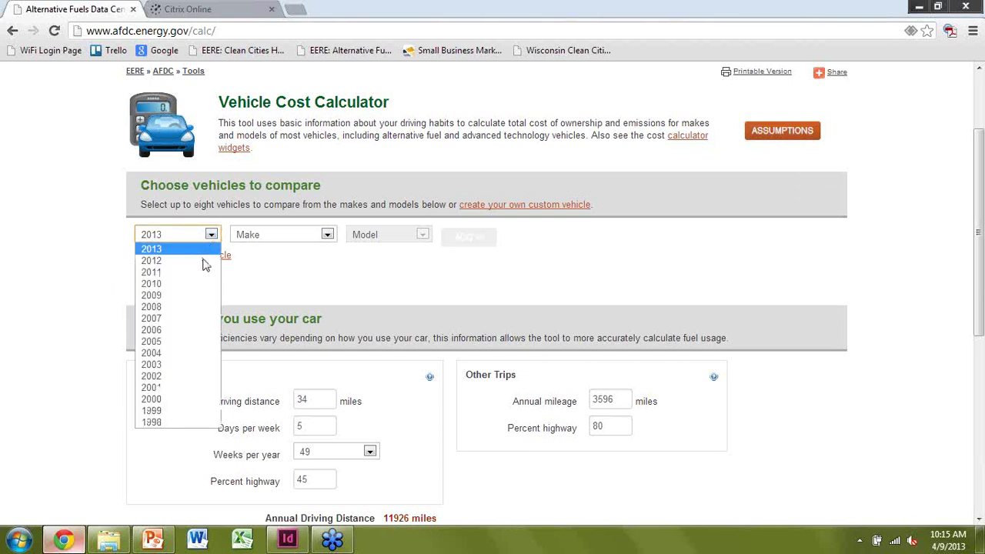
{"action": "left_click", "coordinate": [204, 261]}
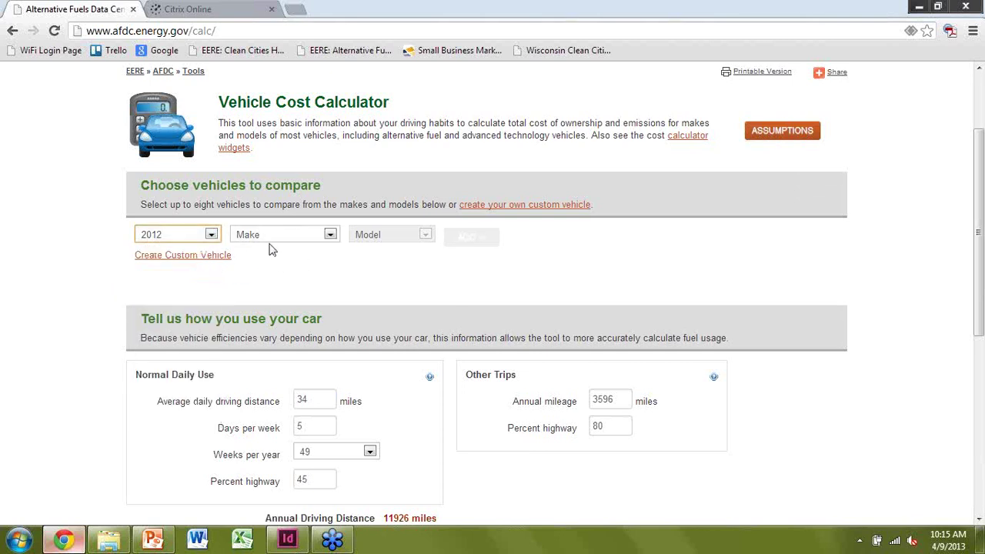
{"action": "left_click", "coordinate": [265, 235]}
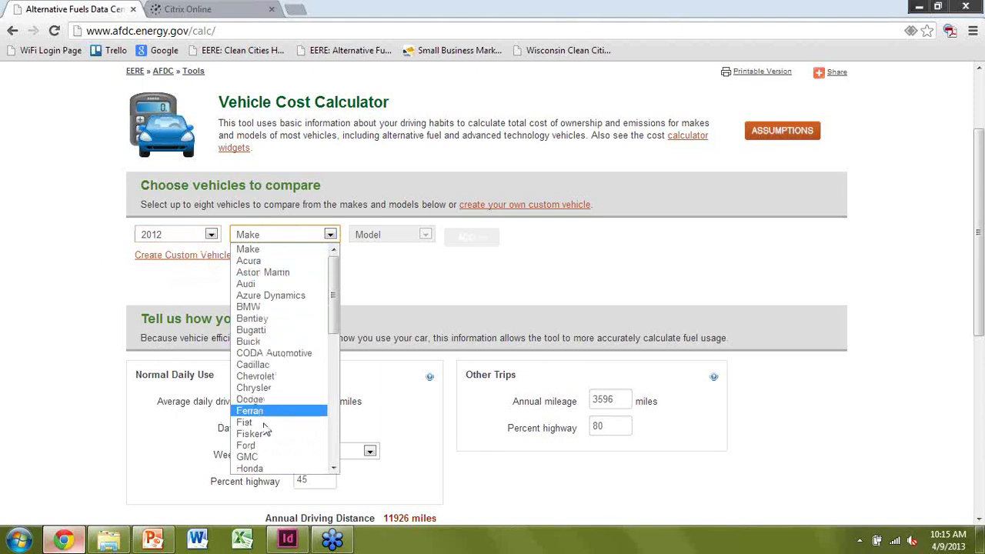
{"action": "left_click", "coordinate": [262, 468]}
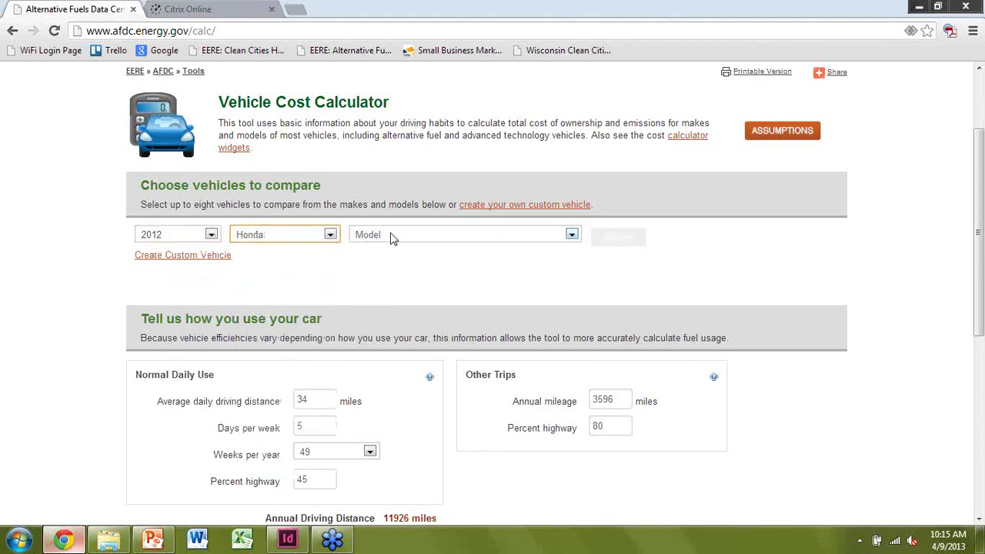
{"action": "left_click", "coordinate": [391, 236]}
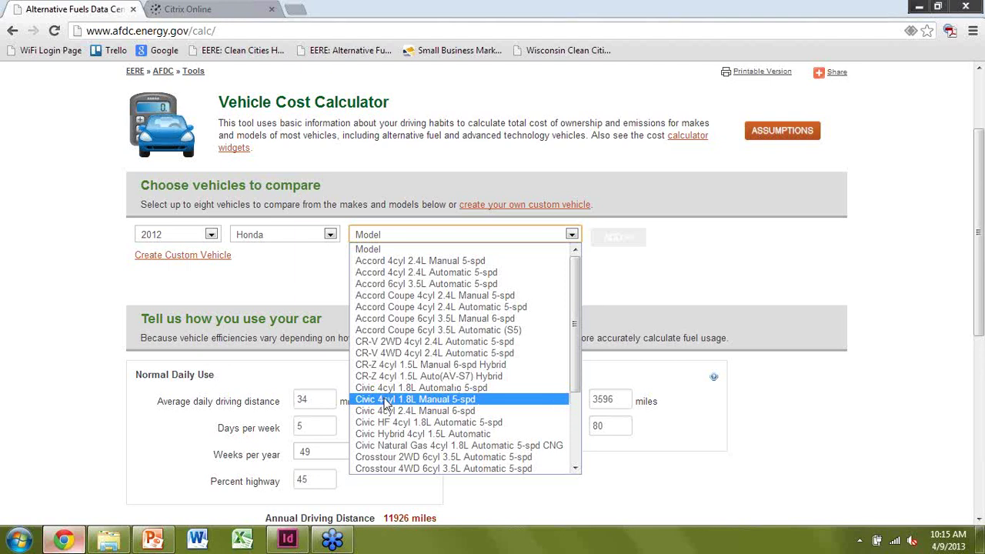
{"action": "left_click", "coordinate": [385, 400]}
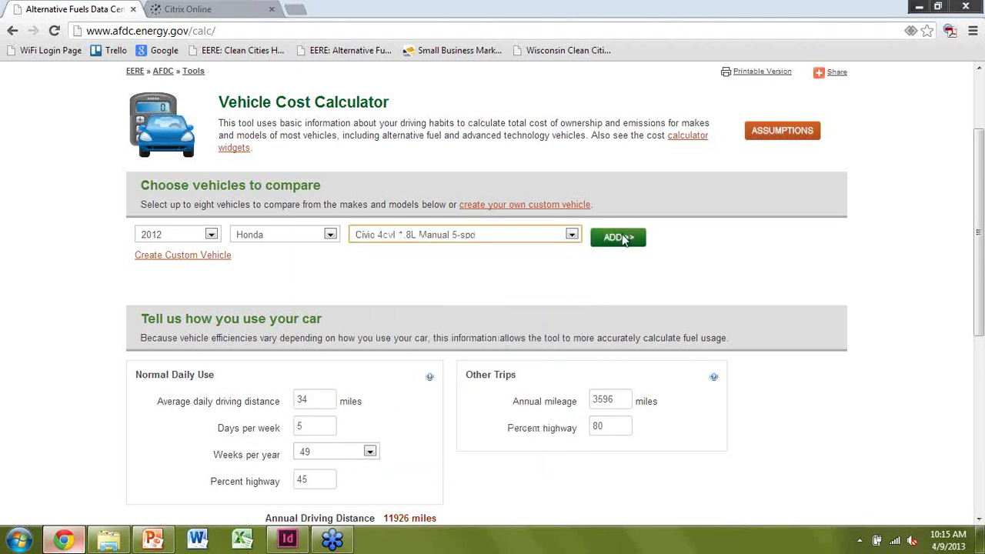
{"action": "left_click", "coordinate": [622, 238]}
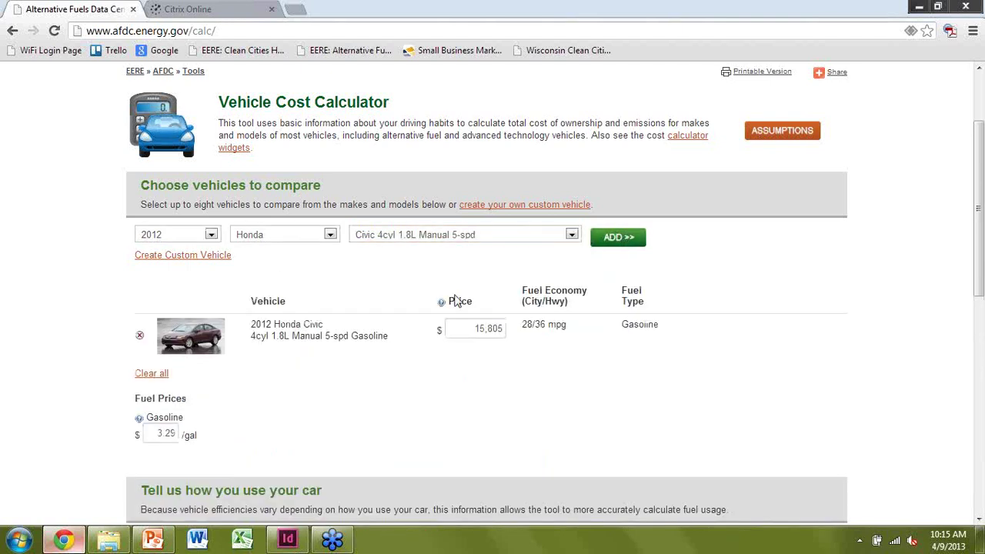
Step: Add the 2012 Honda CR-Z 4cyl 1.5L Auto(AV-S7) Hybrid to the comparison
{"action": "left_click", "coordinate": [394, 237]}
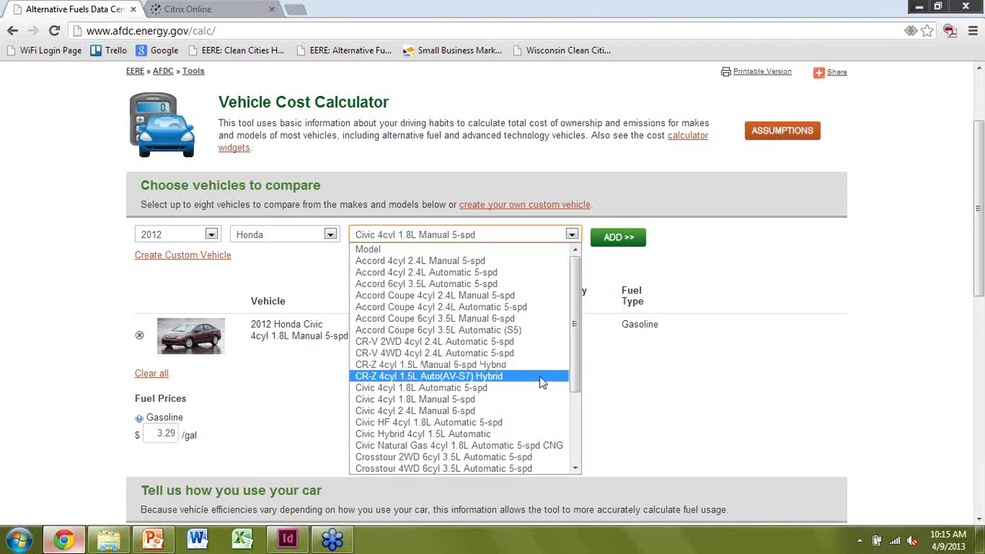
{"action": "left_click", "coordinate": [541, 377]}
{"action": "left_click", "coordinate": [637, 245]}
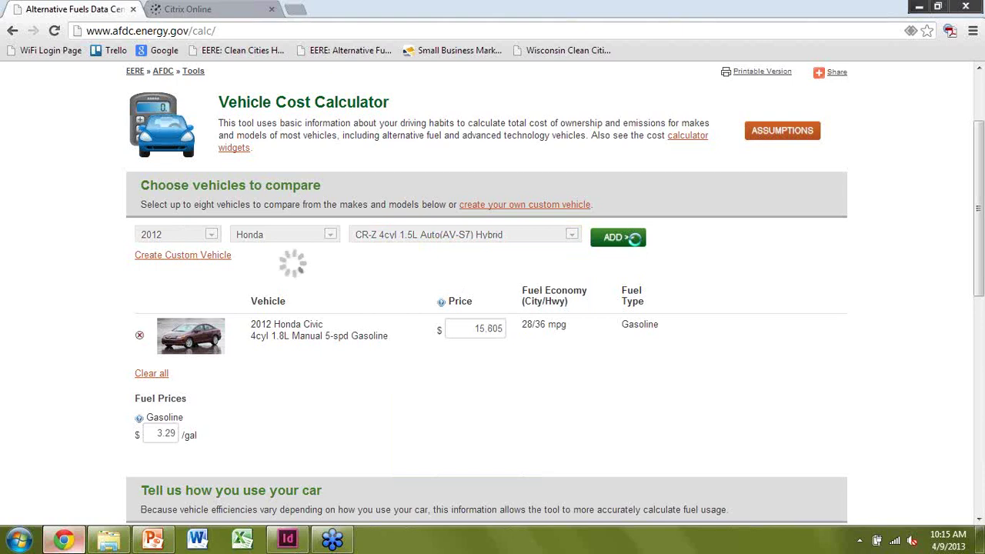
Step: Add the 2012 Honda Civic Natural Gas 4cyl 1.8L Automatic 5-spd CNG to the comparison
{"action": "left_click", "coordinate": [507, 240]}
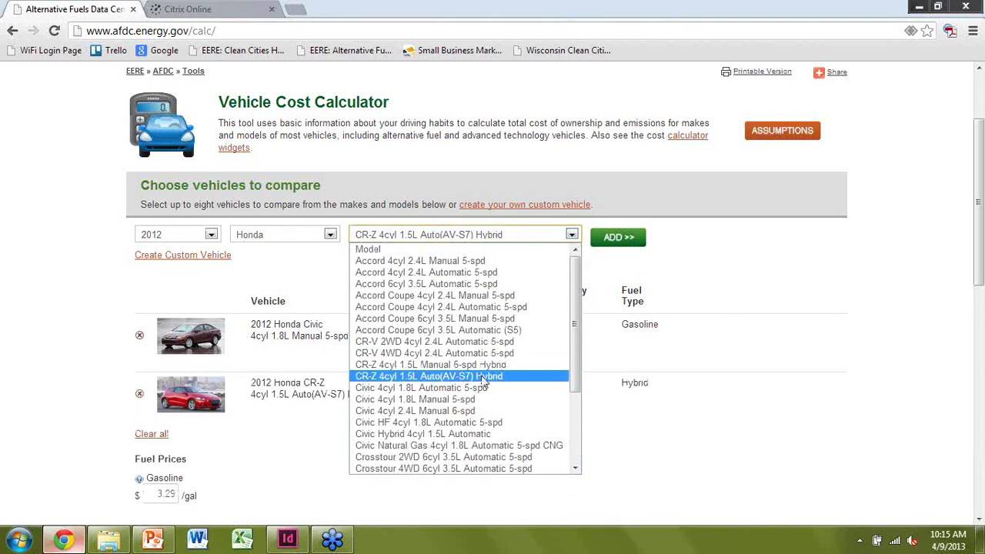
{"action": "left_click", "coordinate": [482, 447]}
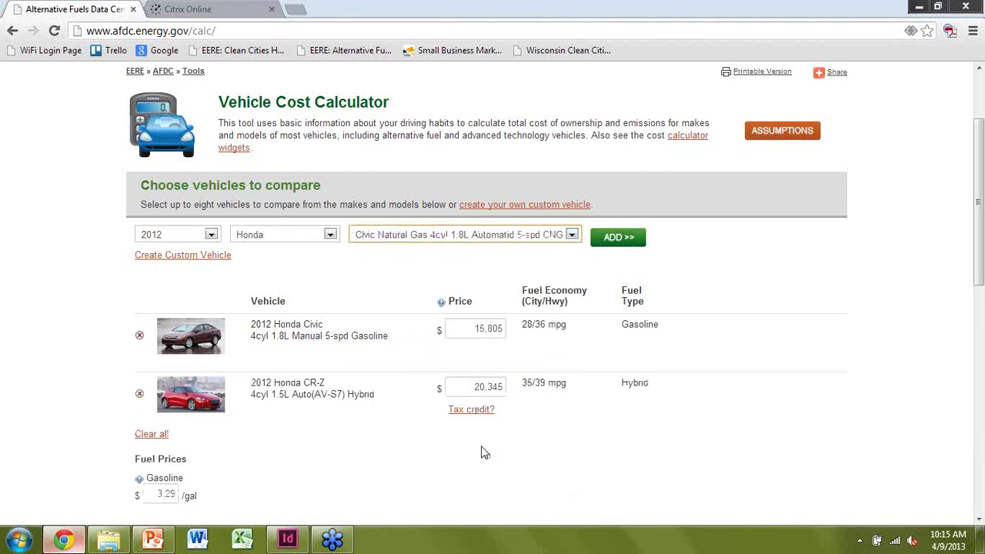
{"action": "left_click", "coordinate": [620, 241]}
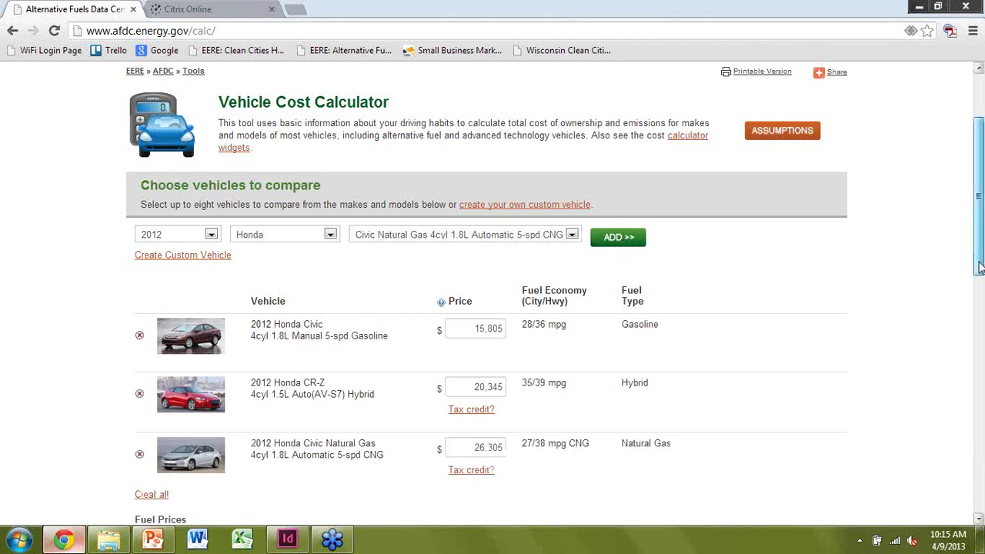
Step: Set the natural gas fuel price to $1.75 per gallon
{"action": "left_click_drag", "start_coordinate": [980, 267], "coordinate": [980, 292]}
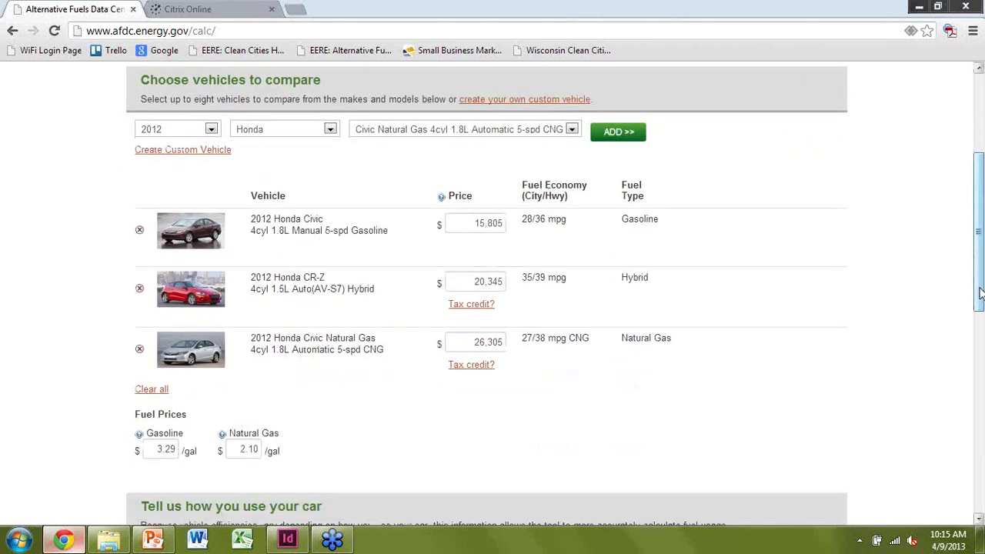
{"action": "left_click", "coordinate": [160, 451]}
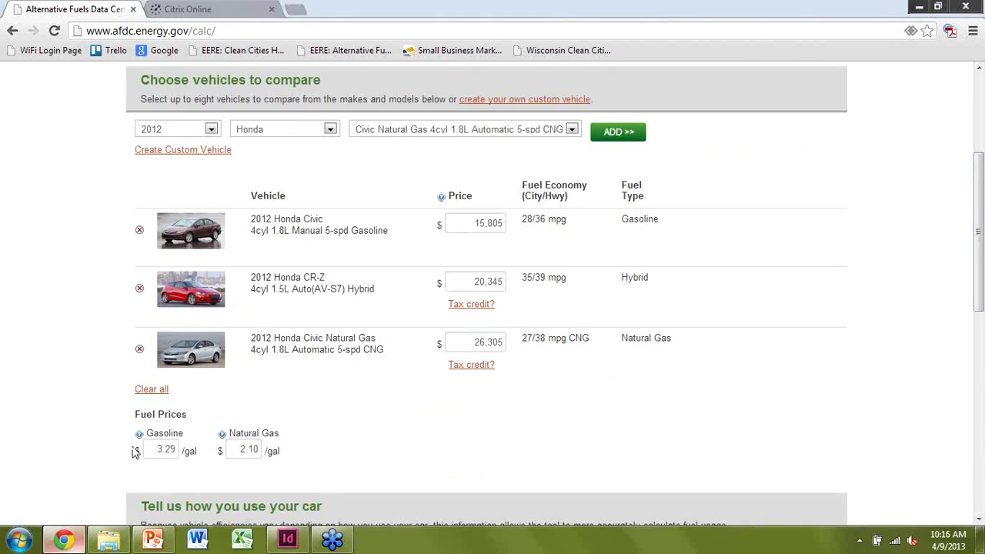
{"action": "left_click", "coordinate": [240, 451]}
{"action": "double_click", "coordinate": [254, 450]}
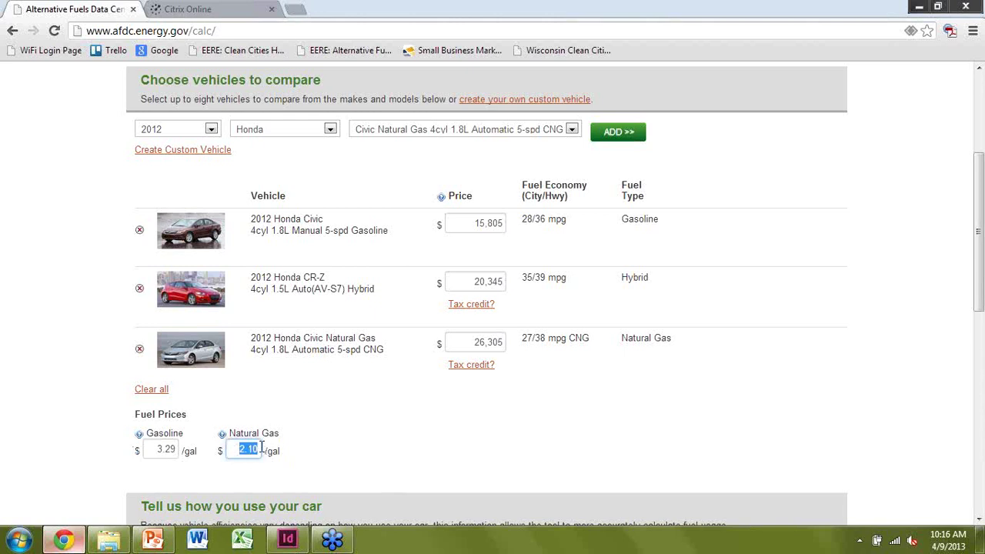
{"action": "type", "text": "1"}
{"action": "type", "text": ".56"}
{"action": "key", "text": "BackSpace"}
{"action": "key", "text": "BackSpace"}
{"action": "type", "text": "6"}
{"action": "left_click", "coordinate": [350, 453]}
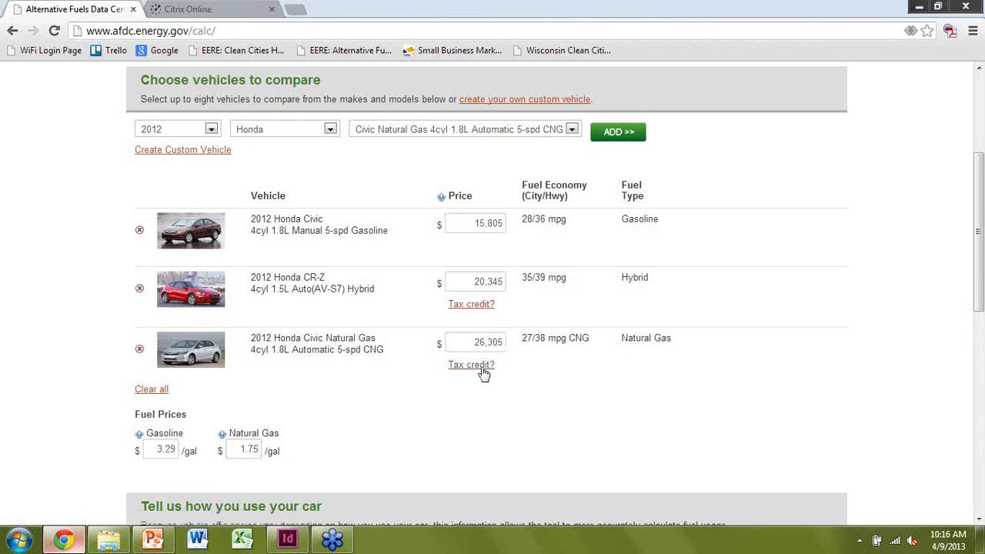
Step: Check the Honda CR-Z's tax credit note and calculate the comparison results using the existing driving habits
{"action": "left_click", "coordinate": [482, 306]}
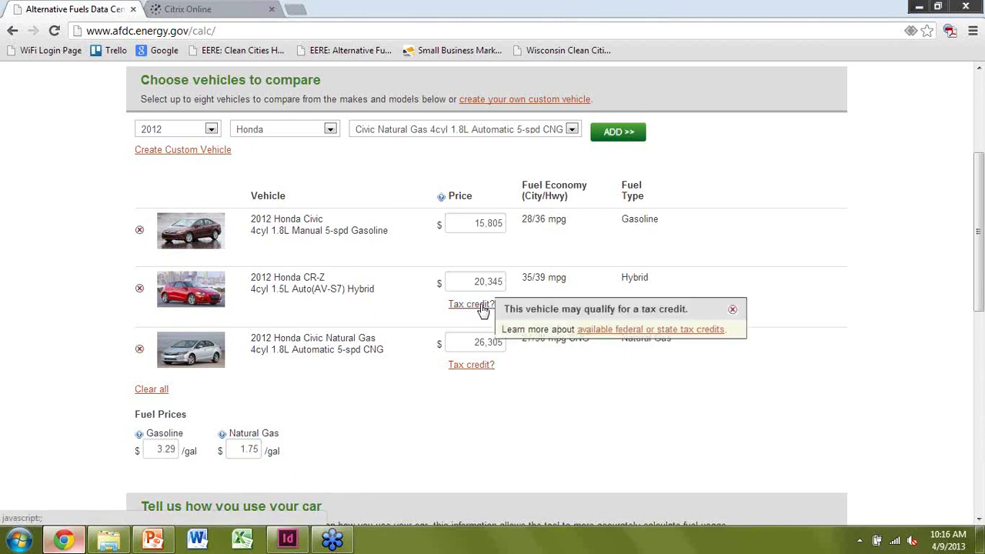
{"action": "left_click", "coordinate": [732, 310]}
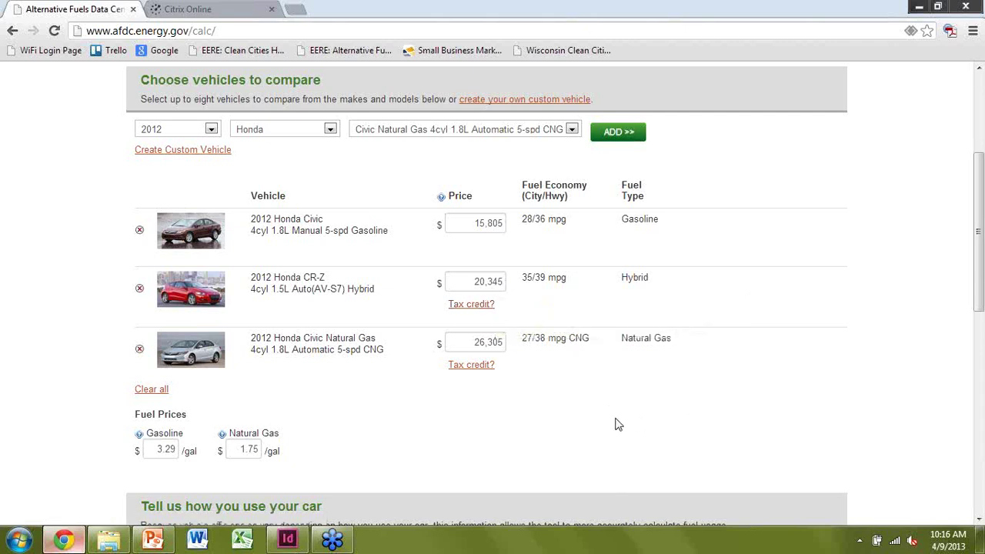
{"action": "scroll", "coordinate": [600, 377], "scroll_direction": "down", "scroll_amount": 1}
{"action": "scroll", "coordinate": [857, 356], "scroll_direction": "down", "scroll_amount": 2}
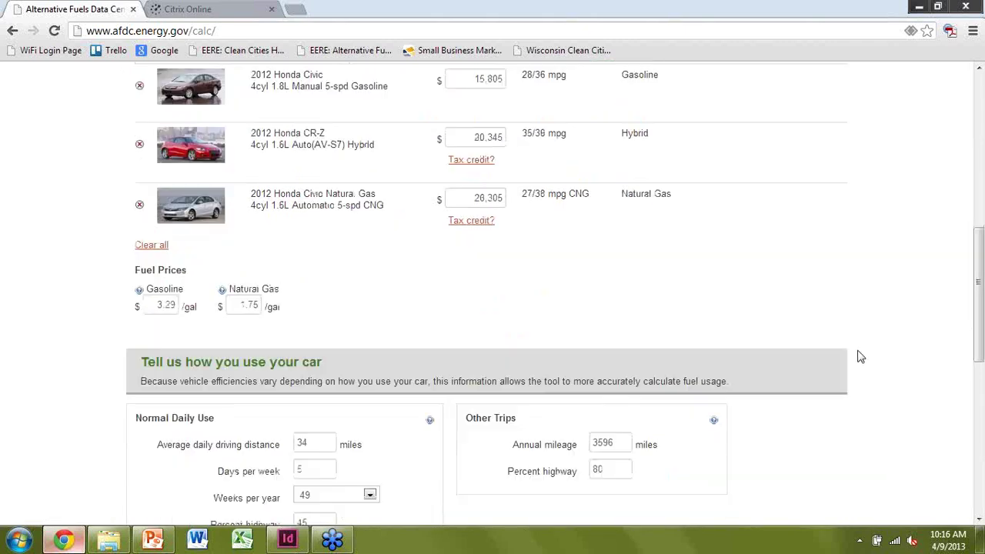
{"action": "scroll", "coordinate": [861, 354], "scroll_direction": "down", "scroll_amount": 2}
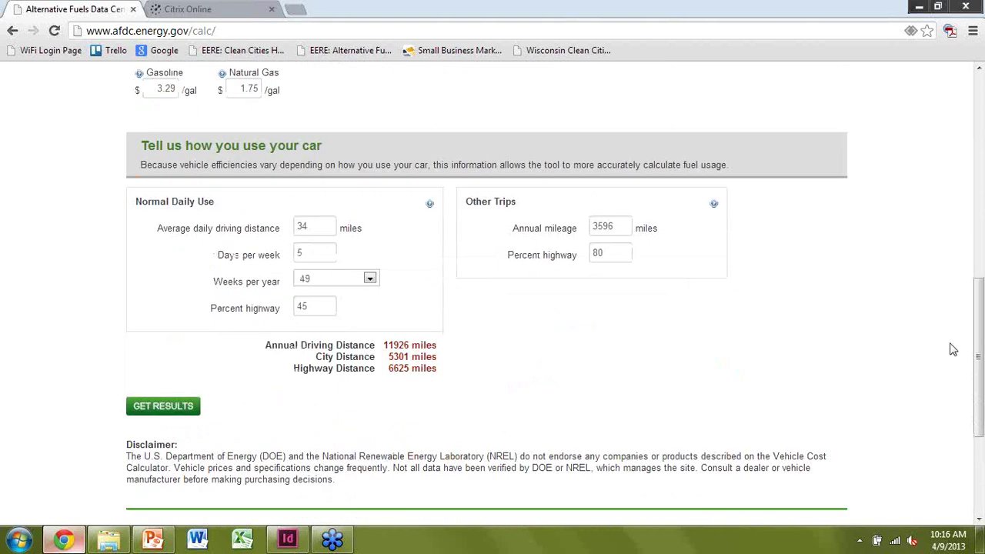
{"action": "scroll", "coordinate": [982, 332], "scroll_direction": "down", "scroll_amount": 1}
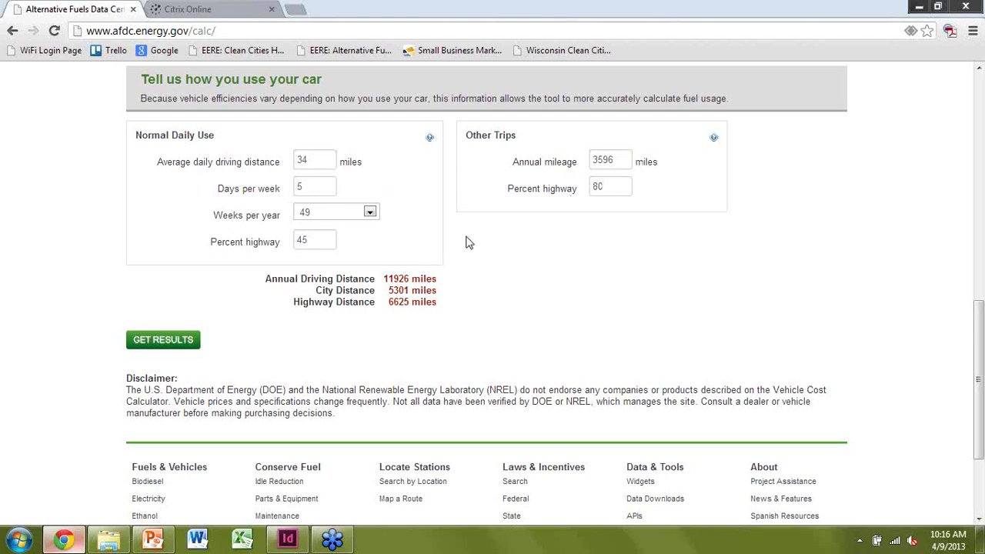
{"action": "left_click", "coordinate": [173, 347]}
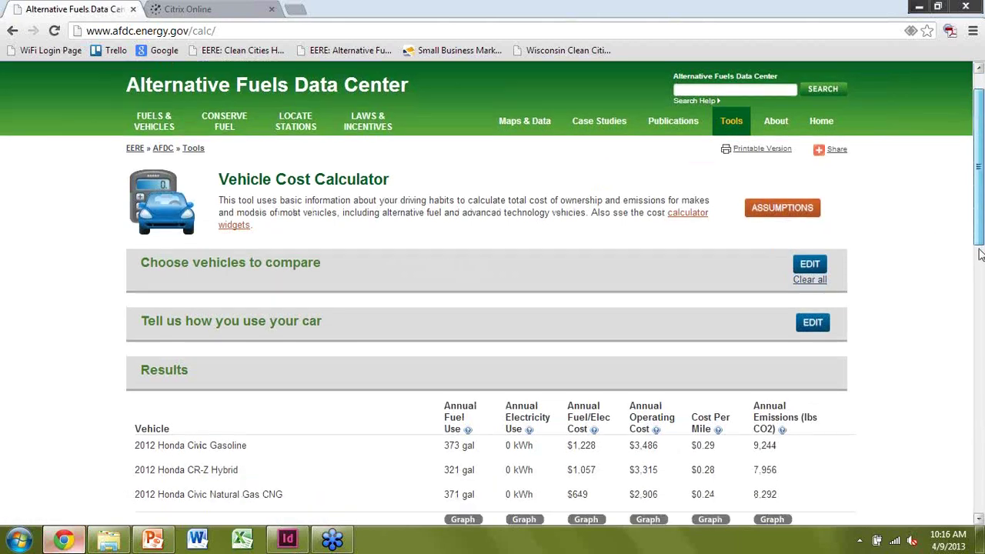
Step: Review the results table and the cumulative cost of ownership chart, and graph the vehicles' cost per mile
{"action": "left_click_drag", "start_coordinate": [979, 236], "coordinate": [976, 360]}
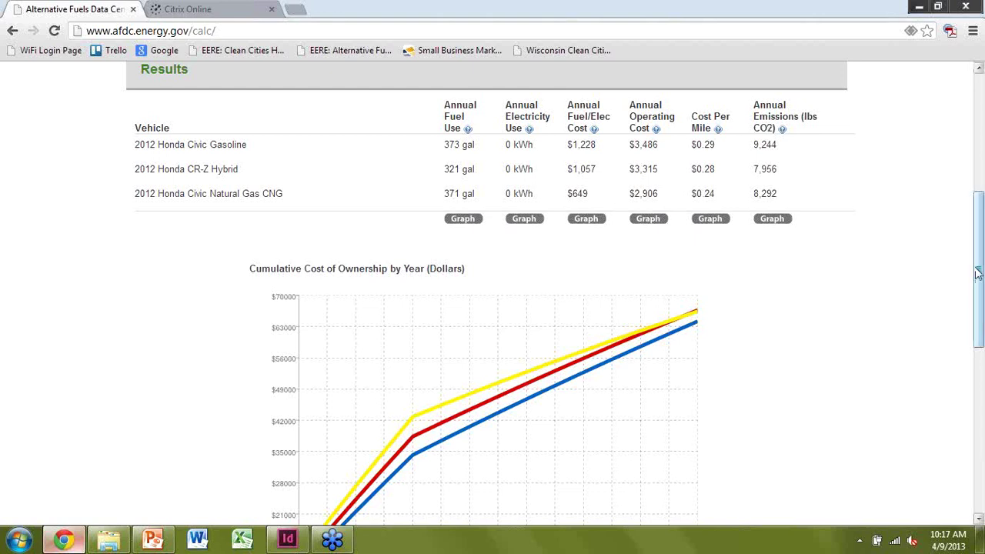
{"action": "left_click_drag", "start_coordinate": [978, 270], "coordinate": [978, 322]}
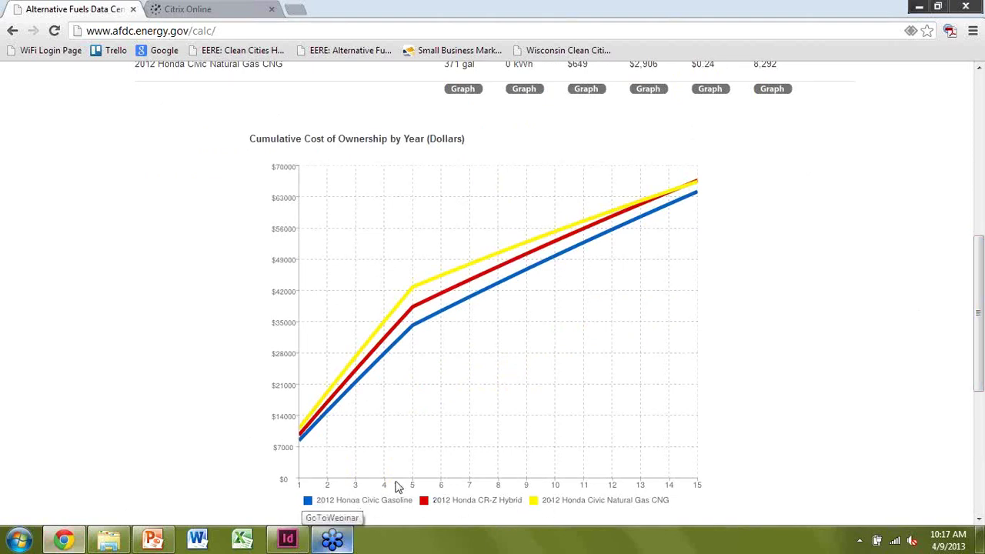
{"action": "scroll", "coordinate": [779, 182], "scroll_direction": "up", "scroll_amount": 1}
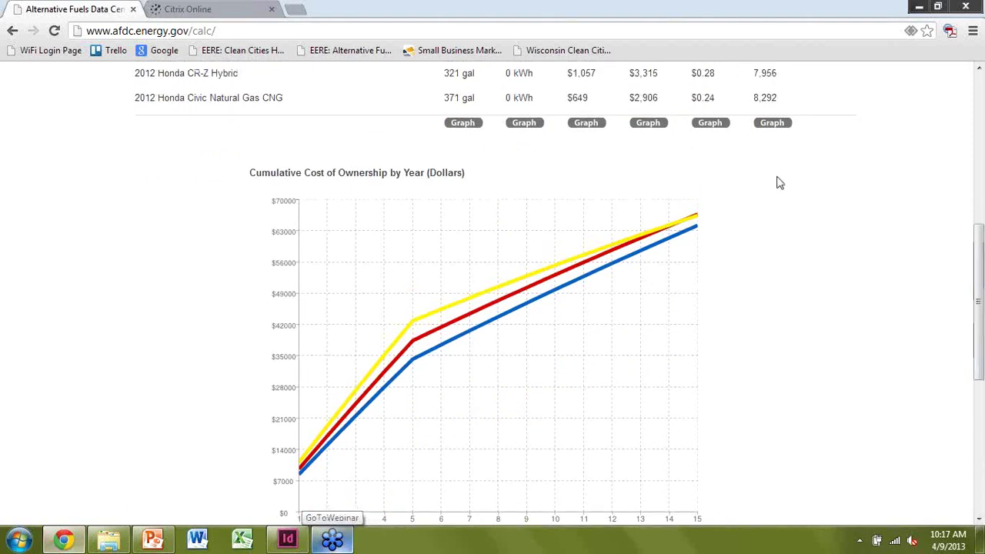
{"action": "left_click_drag", "start_coordinate": [981, 270], "coordinate": [981, 245]}
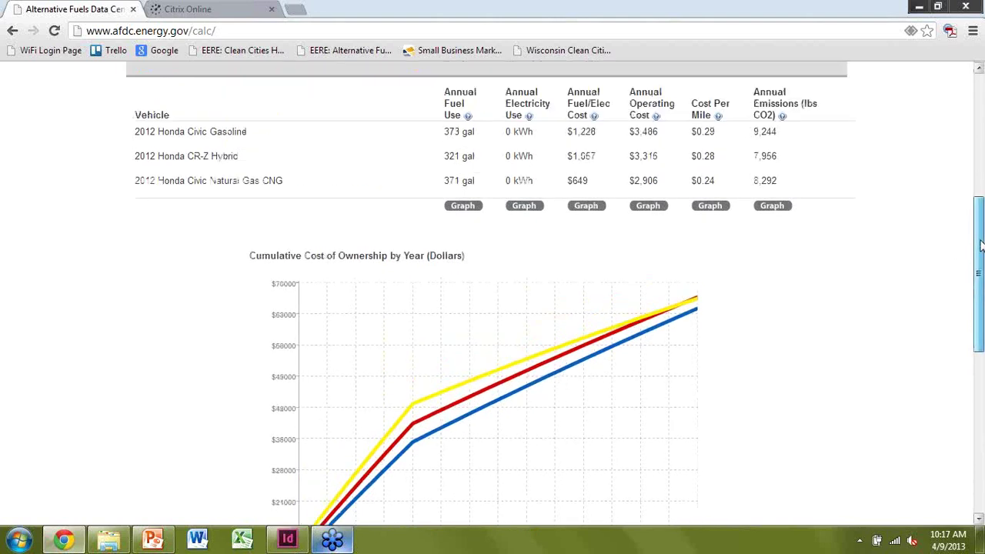
{"action": "scroll", "coordinate": [719, 203], "scroll_direction": "down", "scroll_amount": 1}
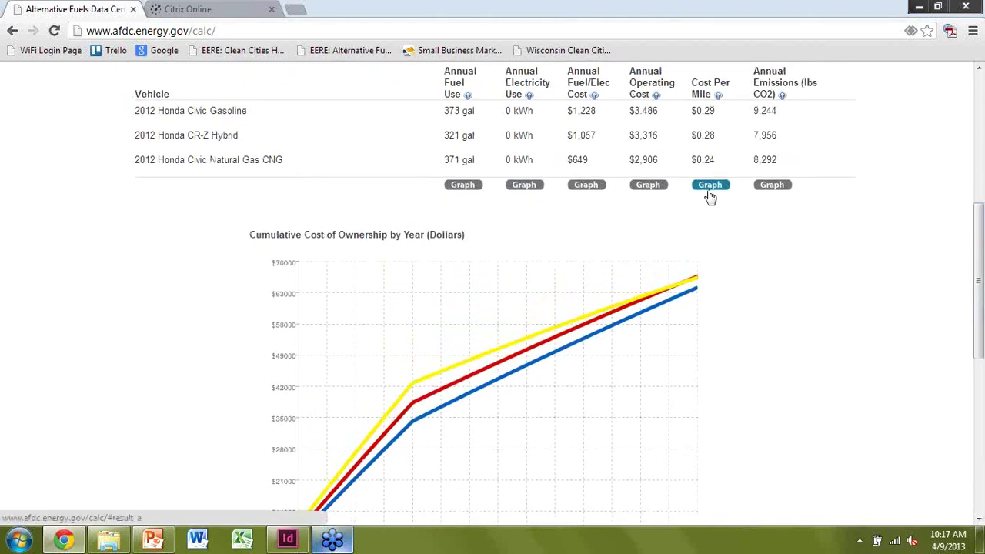
{"action": "left_click", "coordinate": [710, 193]}
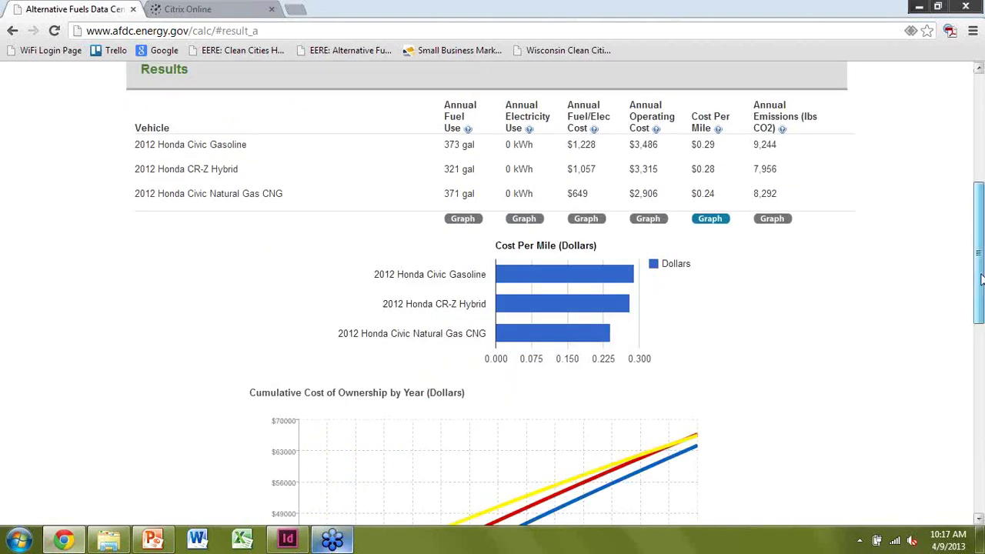
Step: Compare the cost charts, and graph the vehicles' annual operating cost and annual fuel use
{"action": "left_click_drag", "start_coordinate": [981, 281], "coordinate": [981, 287]}
{"action": "scroll", "coordinate": [528, 171], "scroll_direction": "down", "scroll_amount": 1}
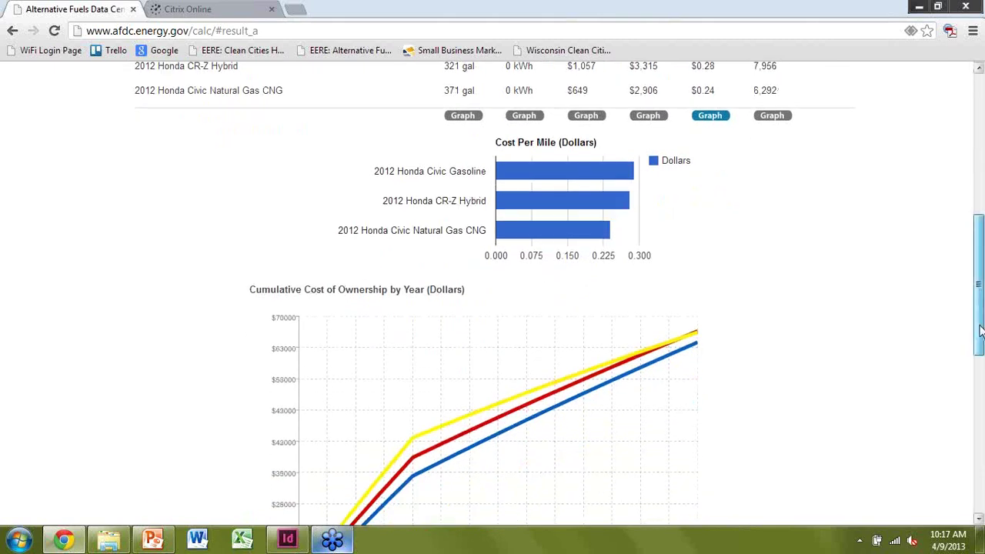
{"action": "scroll", "coordinate": [979, 319], "scroll_direction": "down", "scroll_amount": 2}
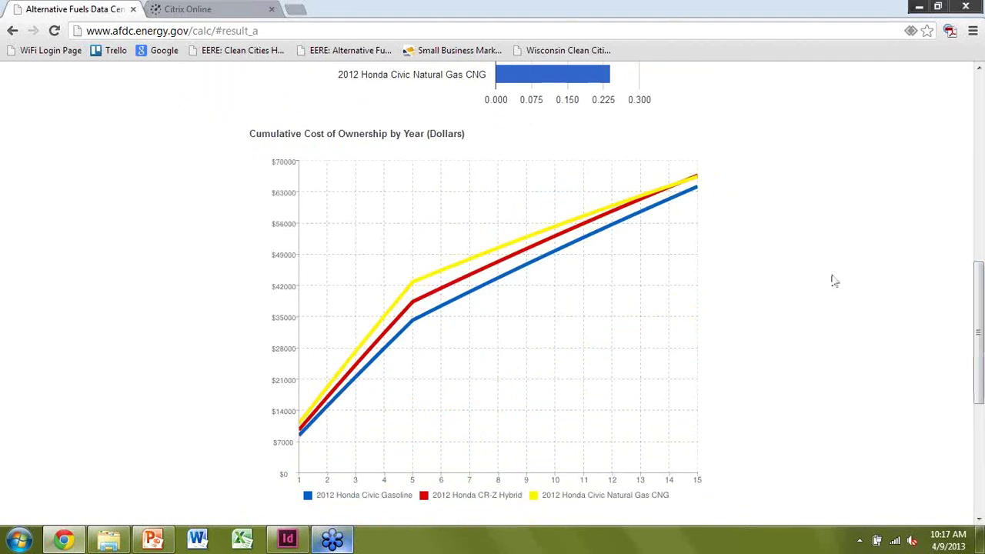
{"action": "left_click_drag", "start_coordinate": [981, 273], "coordinate": [981, 217]}
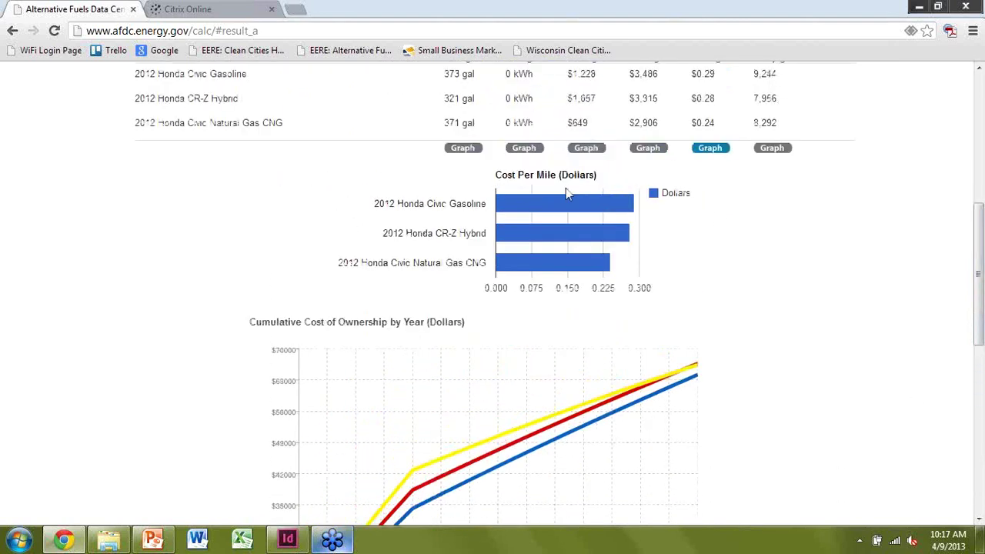
{"action": "left_click", "coordinate": [648, 147]}
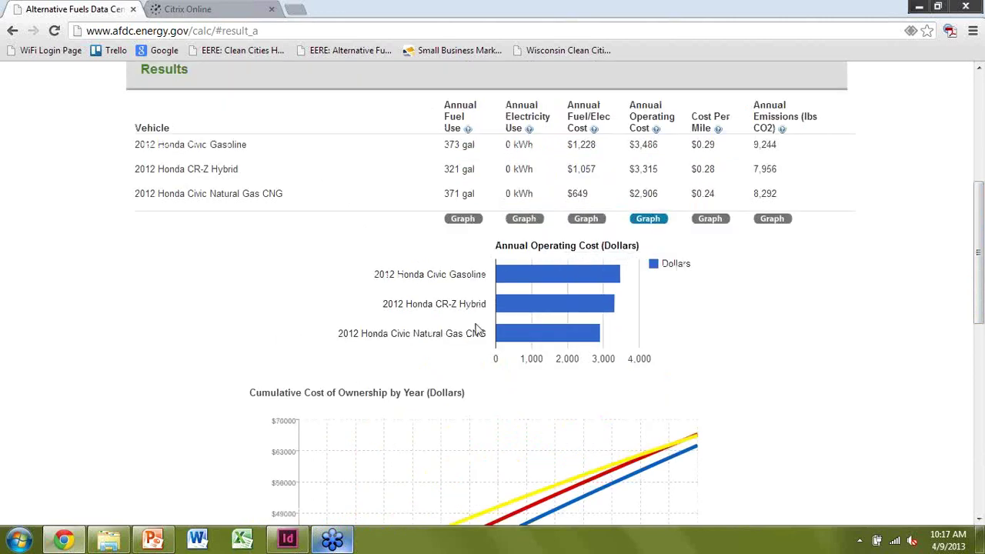
{"action": "mouse_move", "coordinate": [543, 309]}
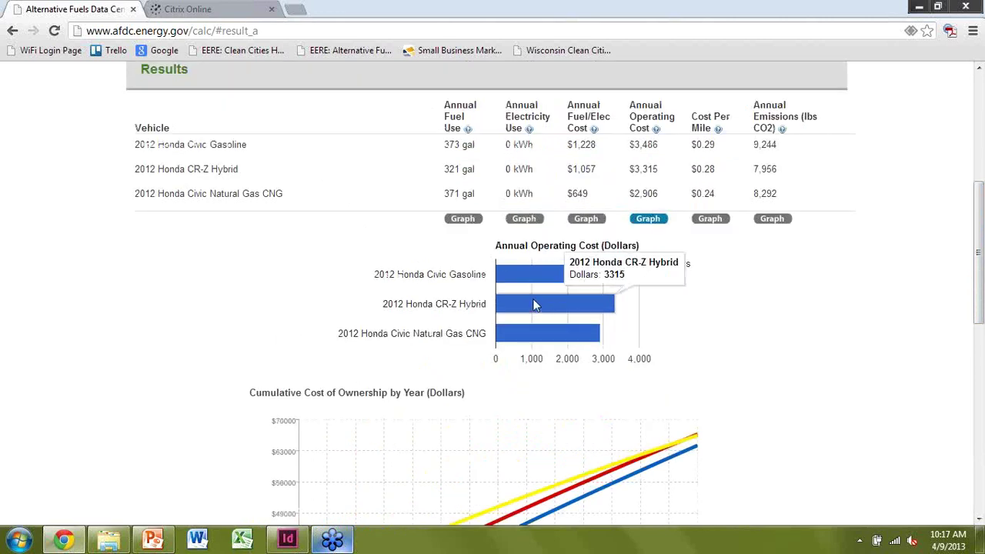
{"action": "left_click", "coordinate": [480, 221]}
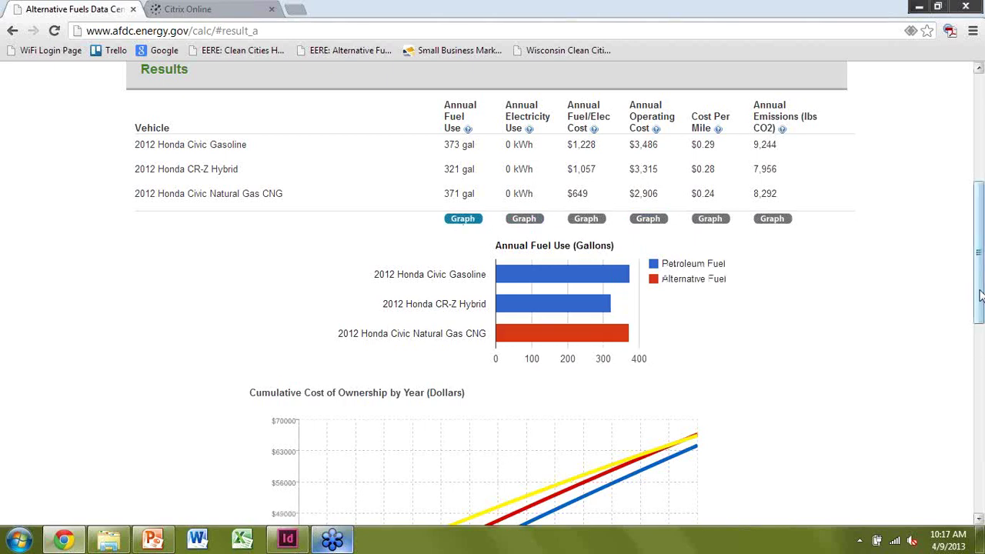
Step: Switch to PowerPoint, resume the slide show from the Vehicle Tools slide and advance to the Fuel Economy Tools slide
{"action": "left_click_drag", "start_coordinate": [982, 296], "coordinate": [908, 100]}
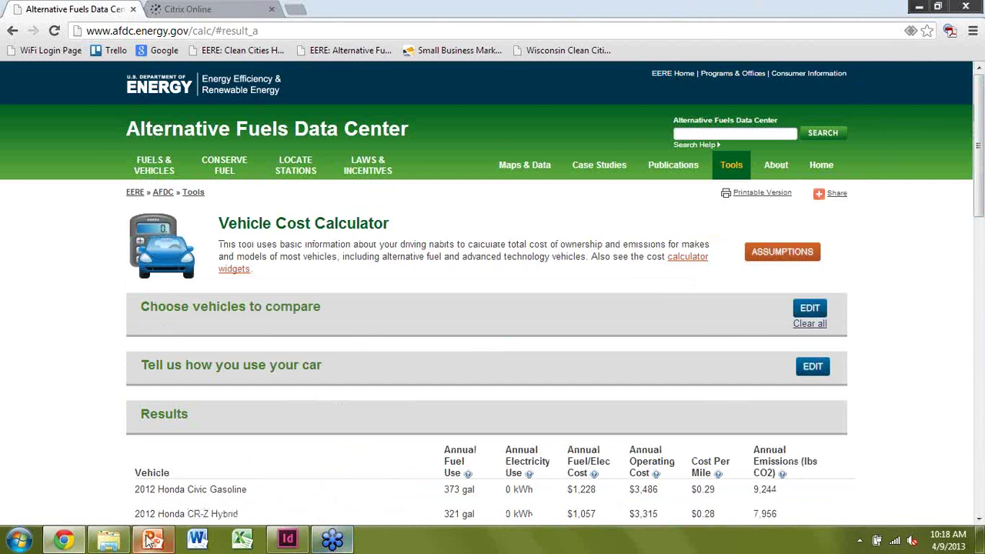
{"action": "left_click", "coordinate": [148, 541]}
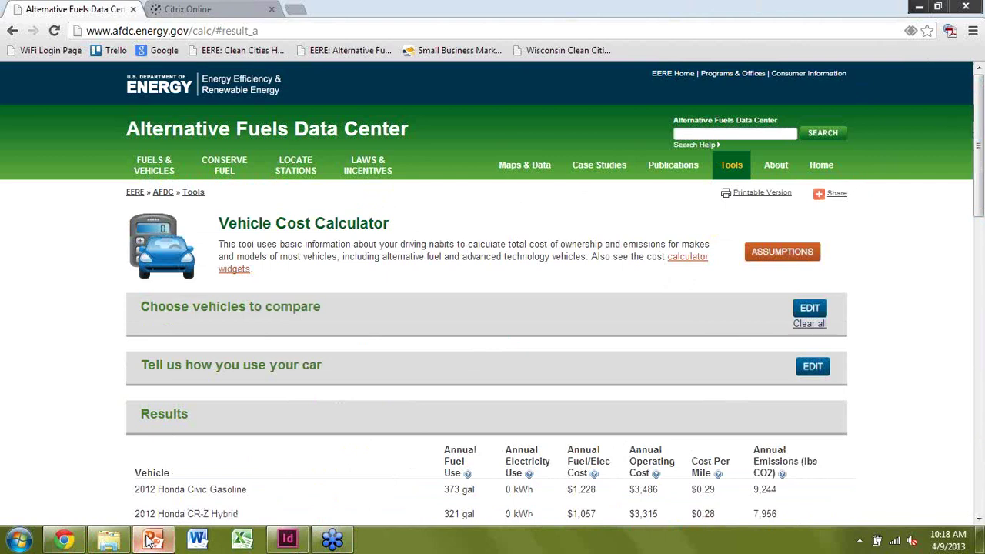
{"action": "key", "text": "shift+F5"}
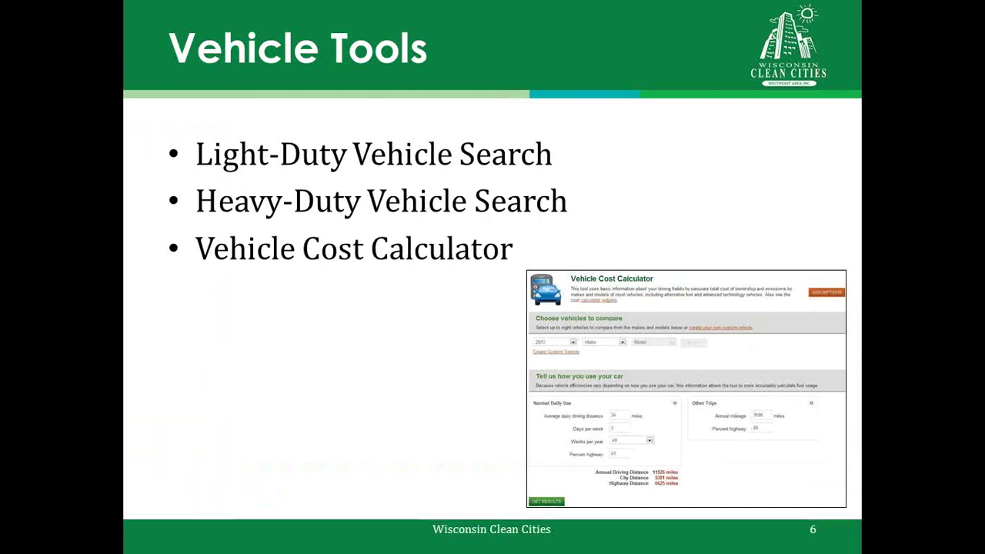
{"action": "key", "text": "Right"}
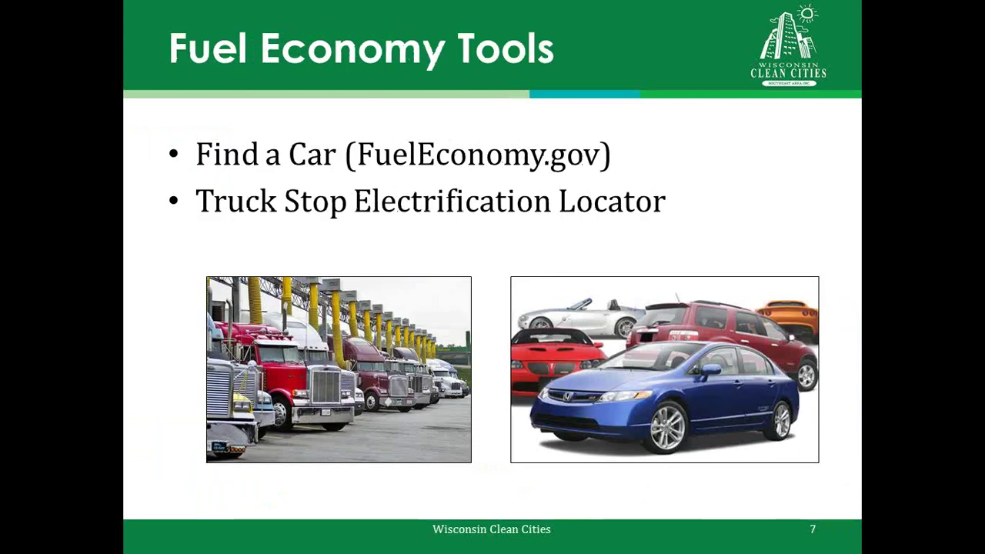
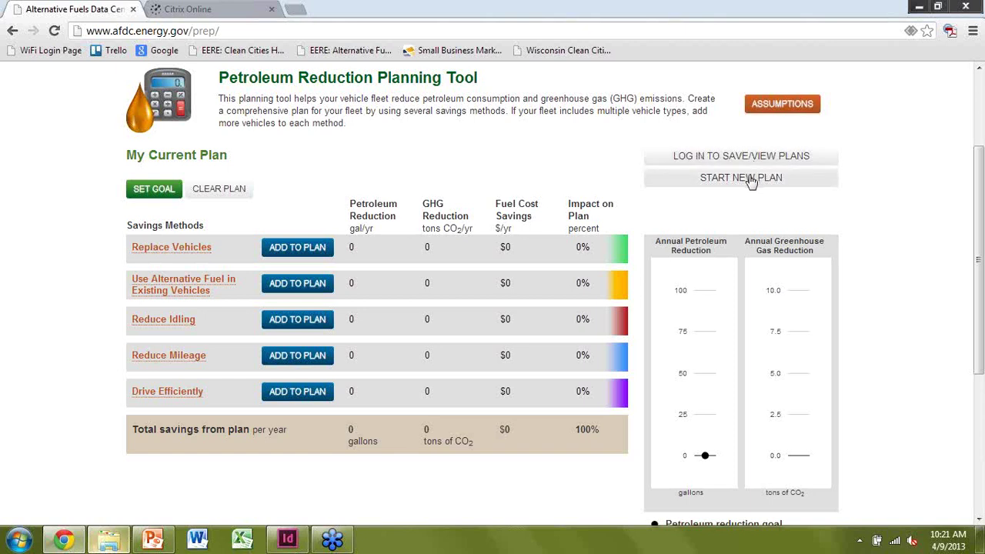
Step: Start setting a petroleum reduction goal for the current plan and enter a 15% reduction goal
{"action": "left_click", "coordinate": [142, 191]}
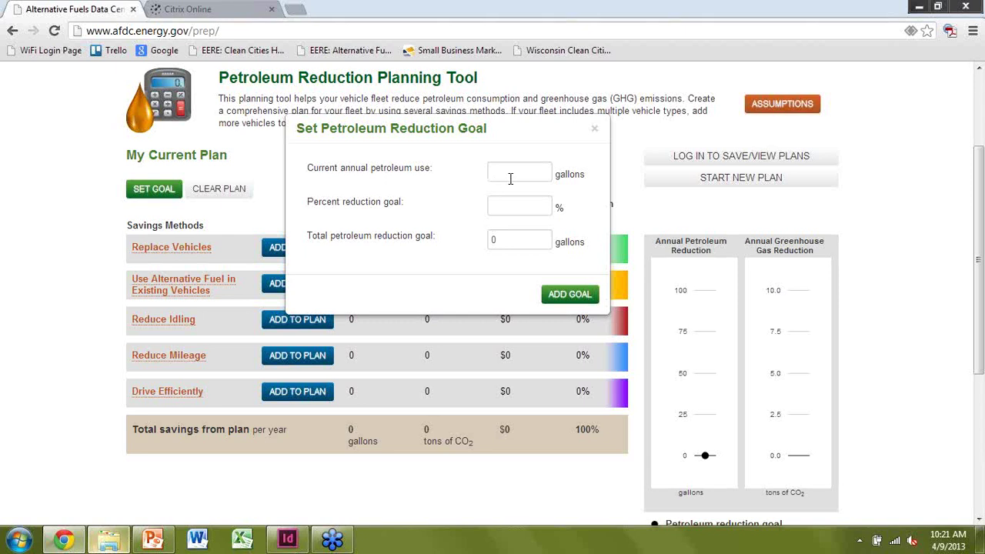
{"action": "left_click", "coordinate": [506, 208]}
{"action": "left_click", "coordinate": [506, 207]}
{"action": "left_click", "coordinate": [513, 240]}
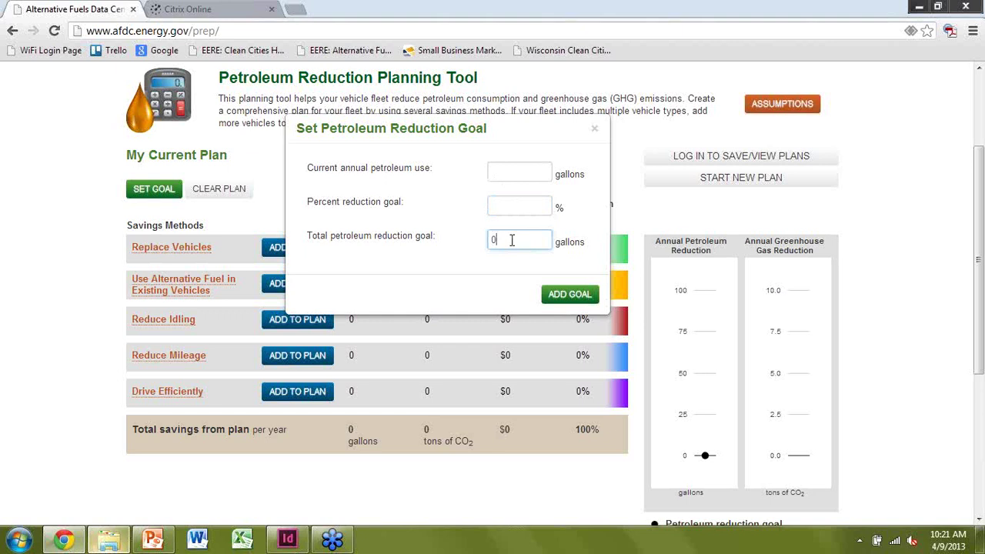
{"action": "left_click", "coordinate": [513, 176]}
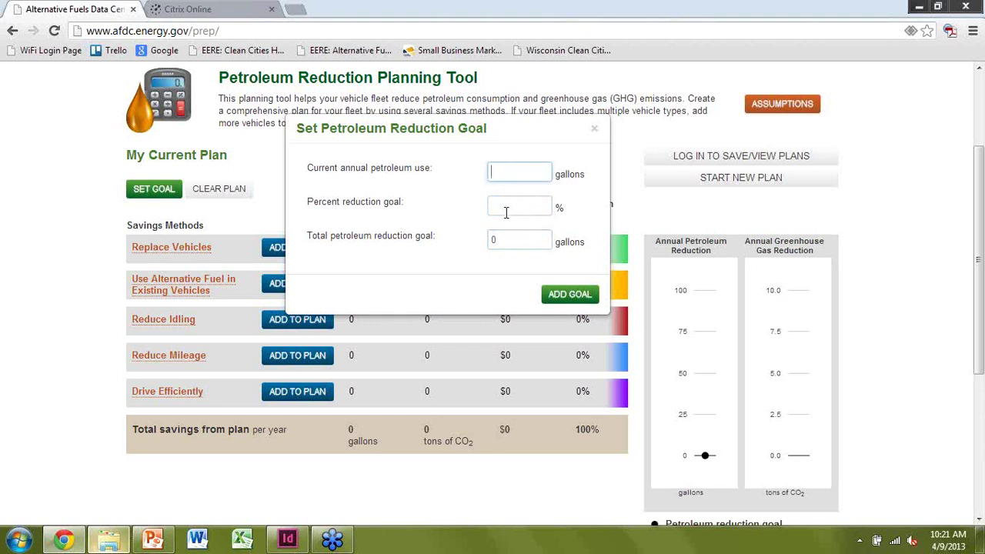
{"action": "left_click", "coordinate": [508, 207]}
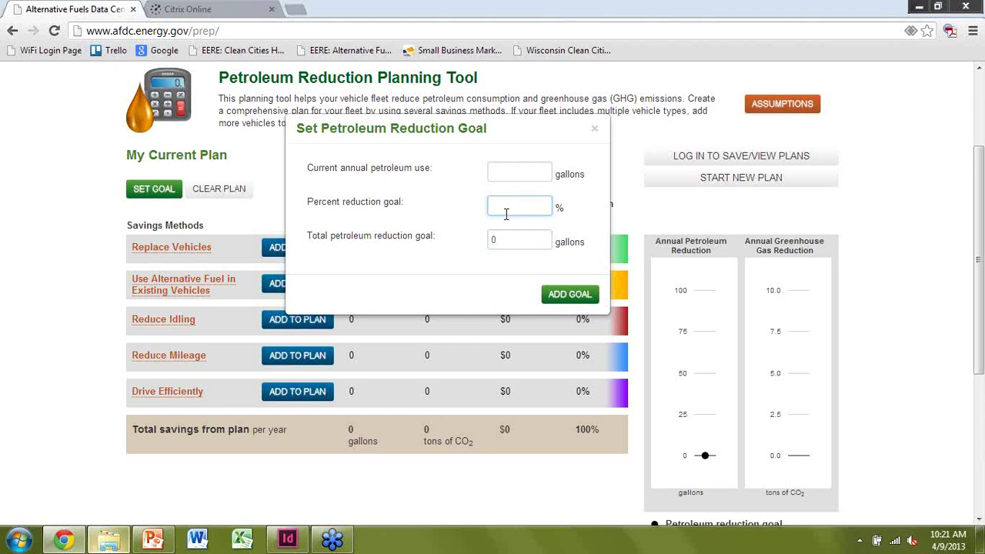
{"action": "type", "text": "15"}
Step: Set the current annual petroleum use to 800 gallons in the reduction goal
{"action": "left_click", "coordinate": [536, 170]}
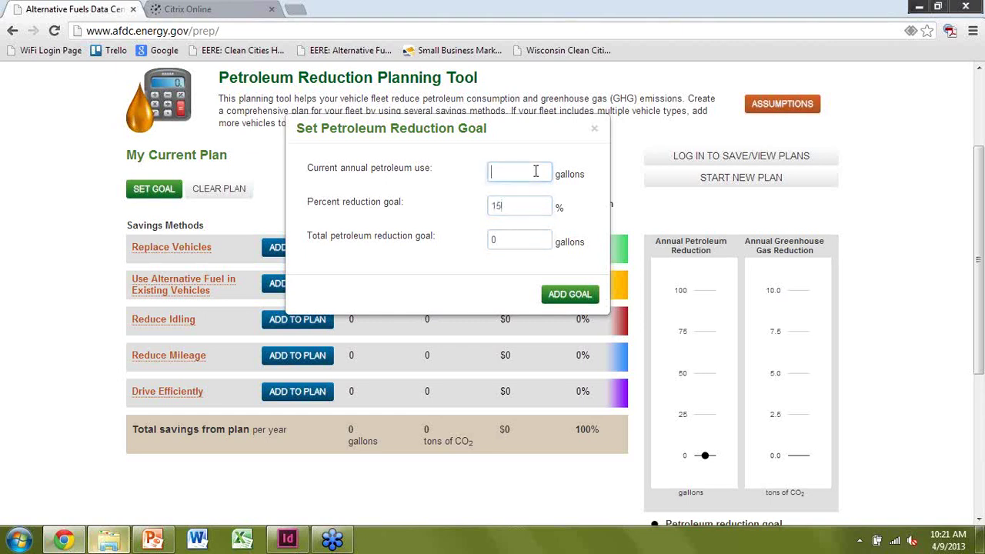
{"action": "left_click", "coordinate": [561, 297]}
{"action": "left_click", "coordinate": [574, 287]}
{"action": "type", "text": "00"}
{"action": "left_click", "coordinate": [503, 207]}
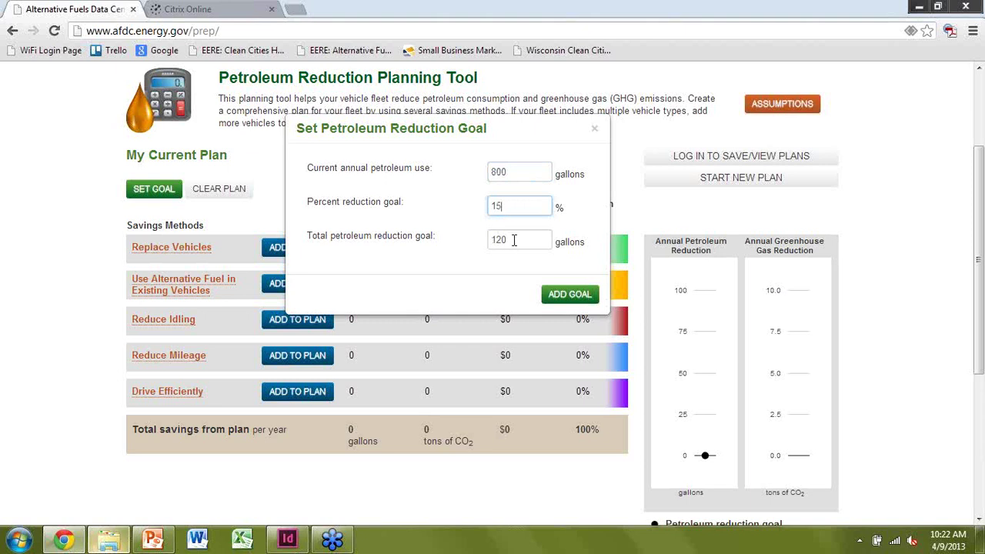
Step: Set the current annual petroleum use to 2000 gallons and add the reduction goal to the plan
{"action": "left_click", "coordinate": [514, 240]}
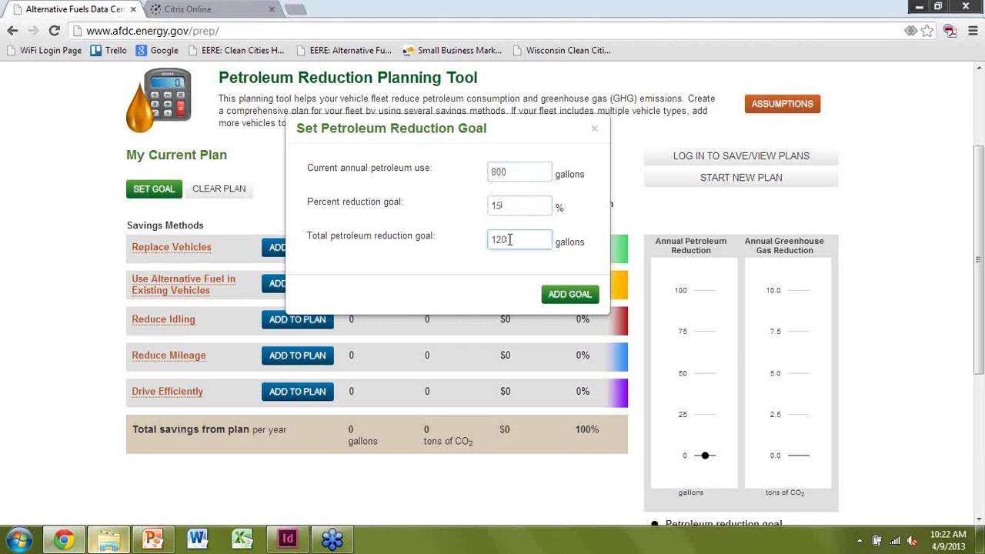
{"action": "left_click", "coordinate": [520, 174]}
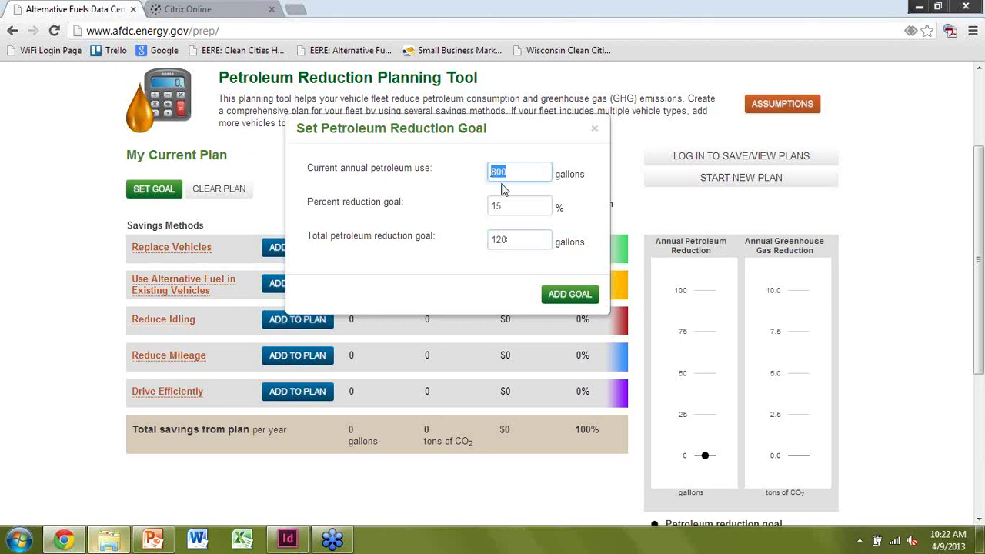
{"action": "type", "text": "2000"}
{"action": "left_click", "coordinate": [507, 207]}
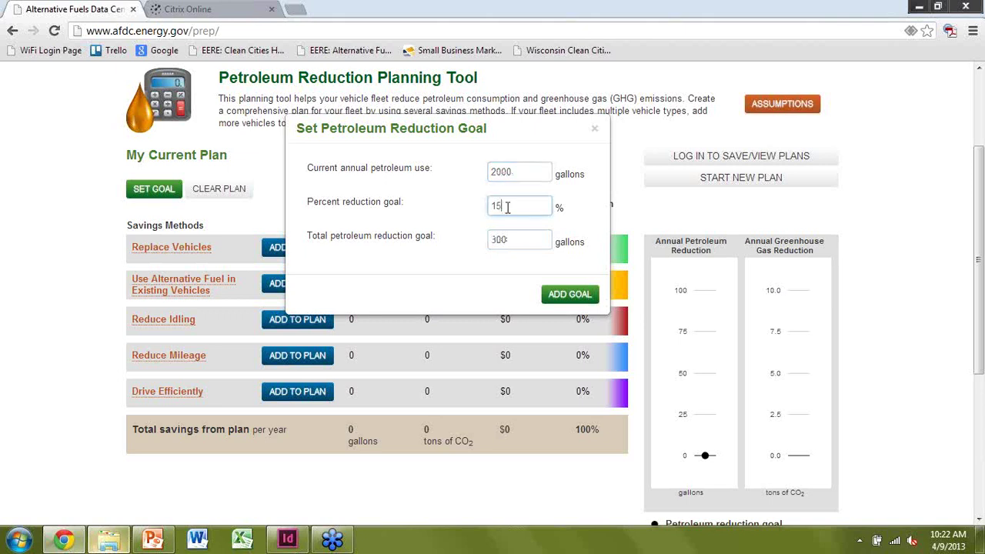
{"action": "left_click", "coordinate": [555, 298]}
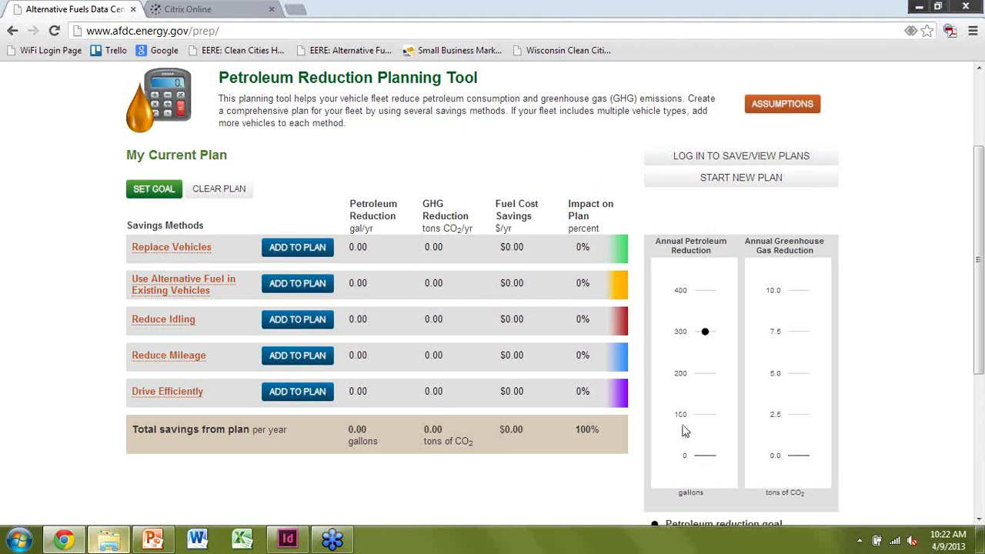
{"action": "mouse_move", "coordinate": [705, 337]}
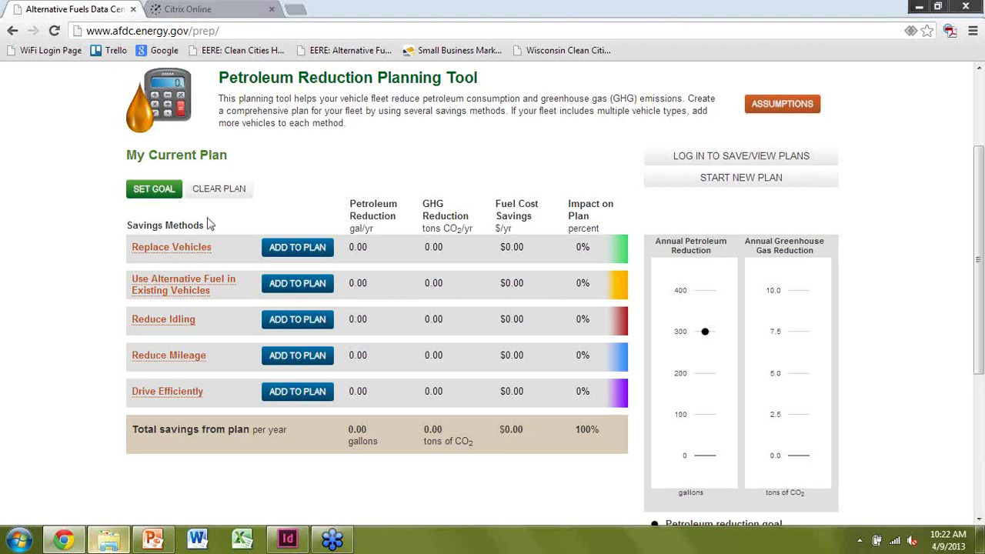
Step: Start a Replace Vehicles savings method with 5 current vehicles of the Large Gasoline Van type
{"action": "left_click", "coordinate": [285, 253]}
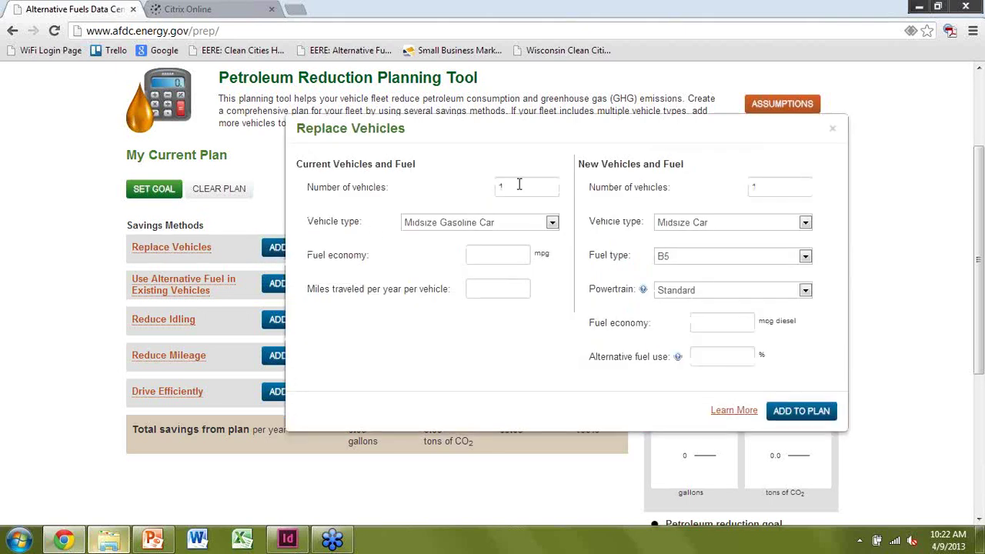
{"action": "left_click", "coordinate": [518, 185]}
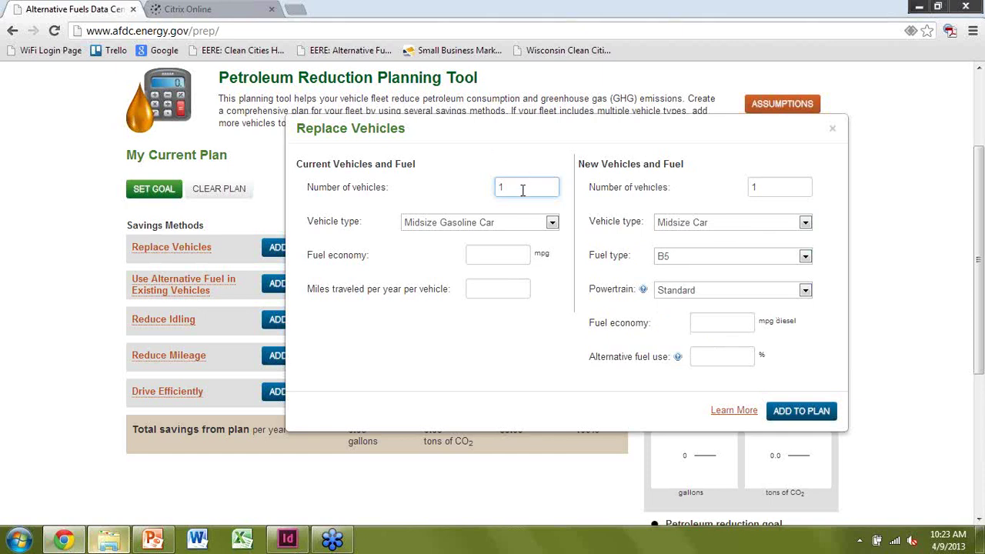
{"action": "left_click_drag", "start_coordinate": [521, 188], "coordinate": [485, 187]}
{"action": "type", "text": "5"}
{"action": "left_click", "coordinate": [484, 224]}
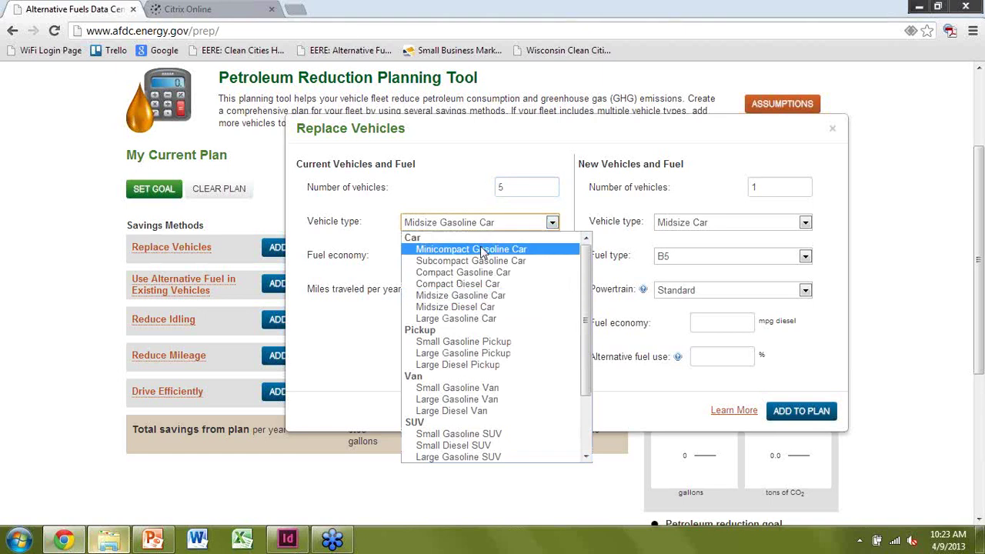
{"action": "left_click", "coordinate": [454, 399]}
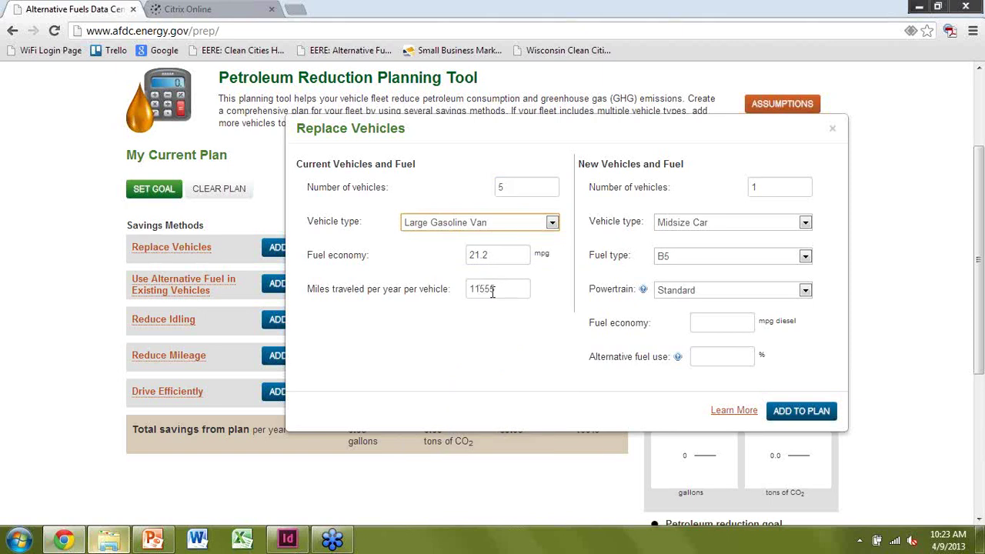
Step: Set the current vans' fuel economy to 21 mpg
{"action": "left_click", "coordinate": [512, 257]}
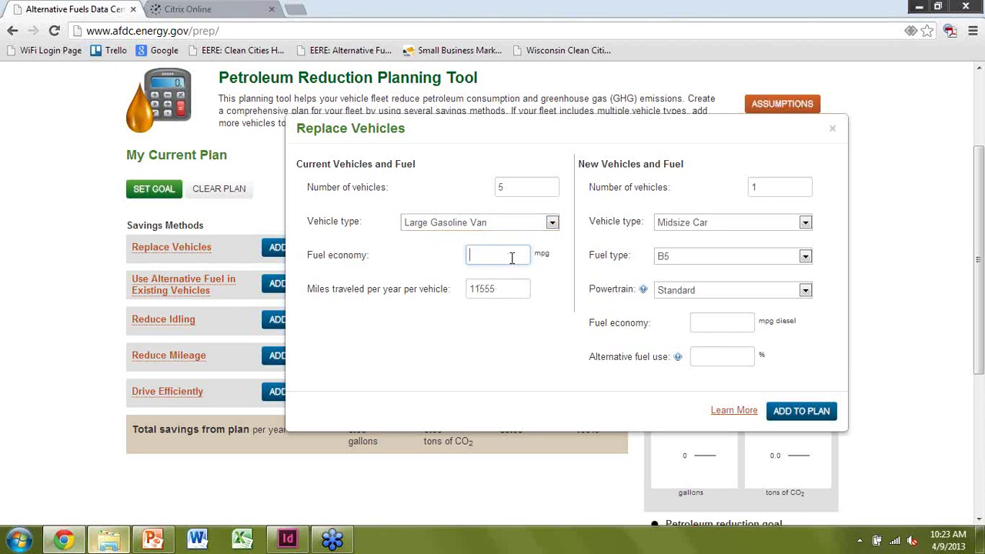
{"action": "left_click", "coordinate": [492, 256]}
{"action": "type", "text": "21"}
Step: Set the new vehicles to 5 of the Large Van type with Natural Gas (CNG) as the fuel
{"action": "left_click", "coordinate": [517, 189]}
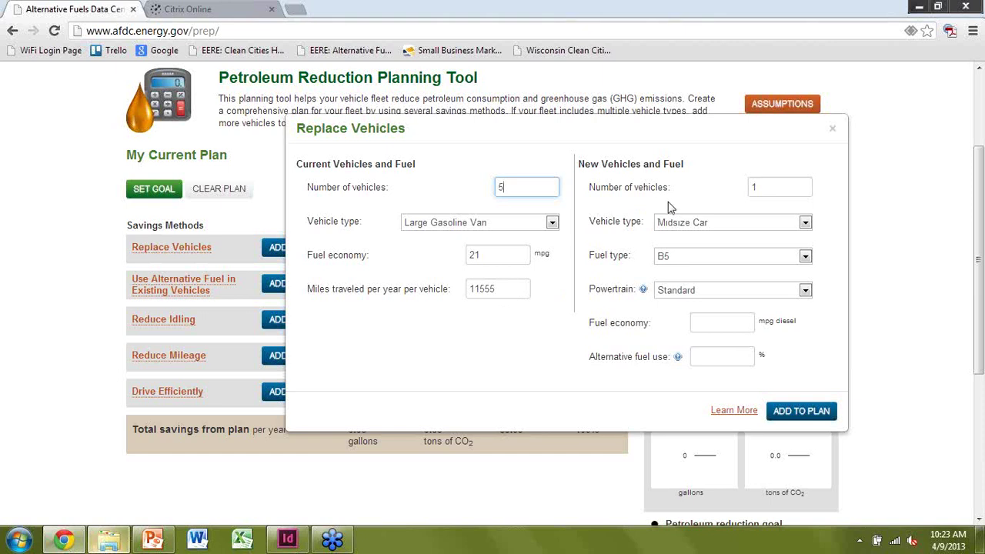
{"action": "double_click", "coordinate": [765, 190]}
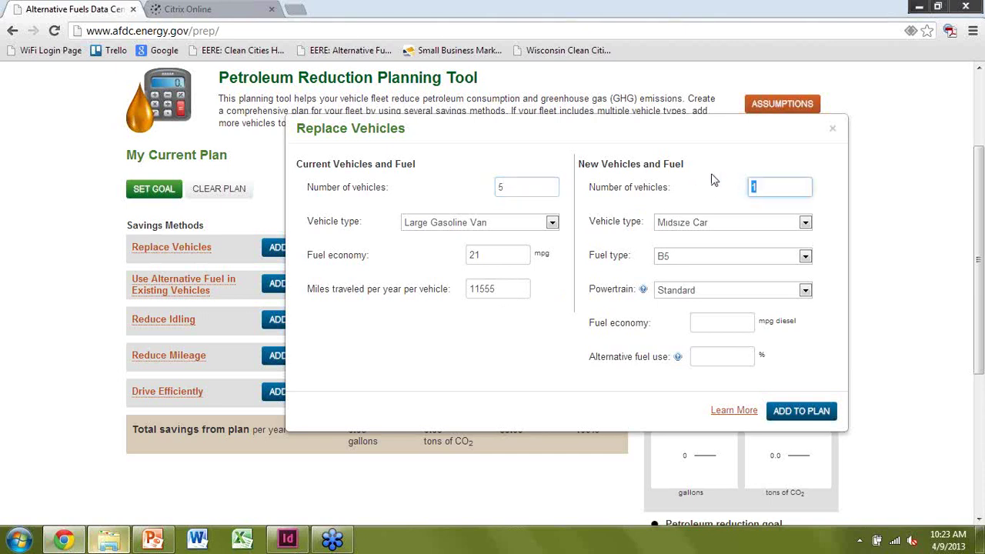
{"action": "left_click", "coordinate": [674, 224]}
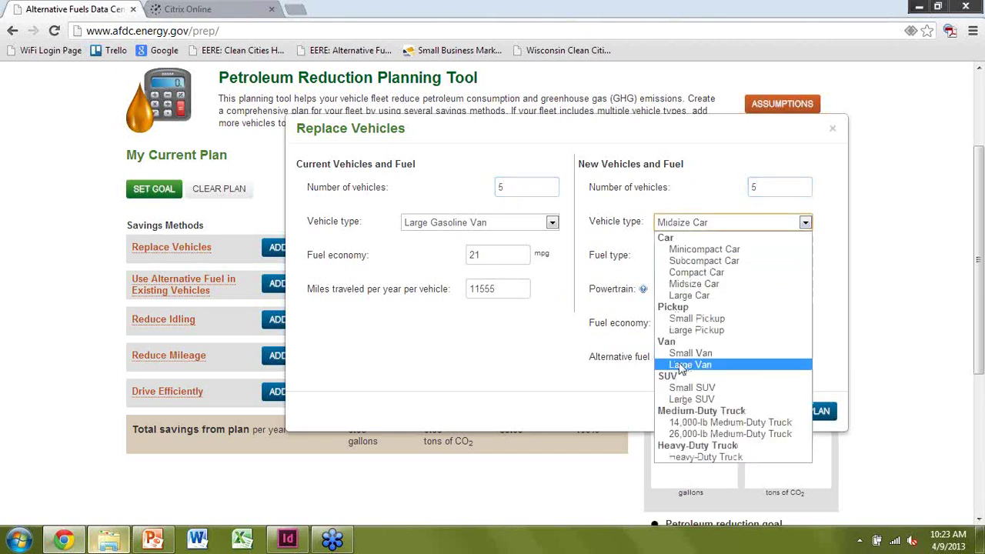
{"action": "left_click", "coordinate": [682, 365]}
{"action": "left_click", "coordinate": [681, 258]}
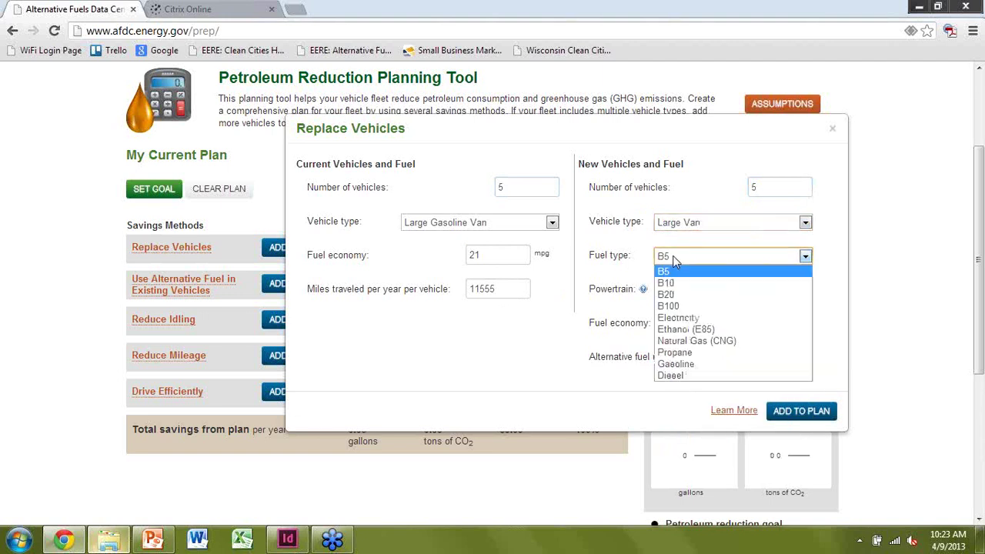
{"action": "left_click", "coordinate": [692, 341]}
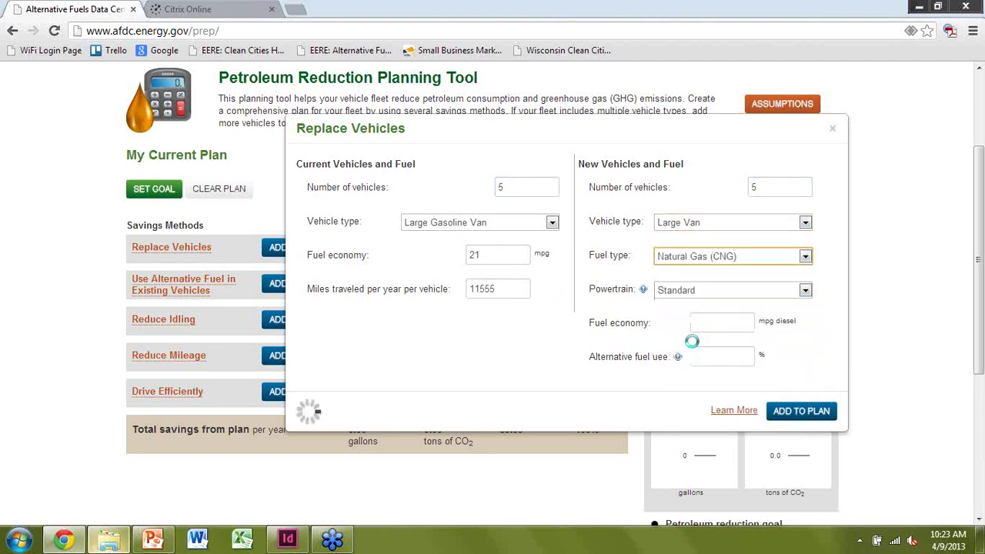
Step: Keep the Standard powertrain, set the new vans' alternative fuel use to 100%, and add the vehicle replacement to the plan
{"action": "left_click", "coordinate": [670, 295]}
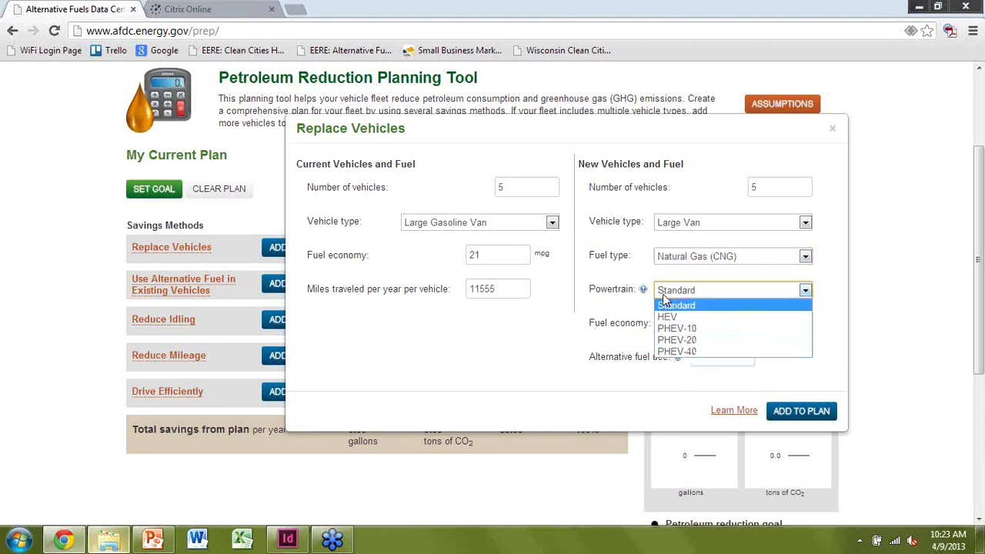
{"action": "left_click", "coordinate": [620, 301]}
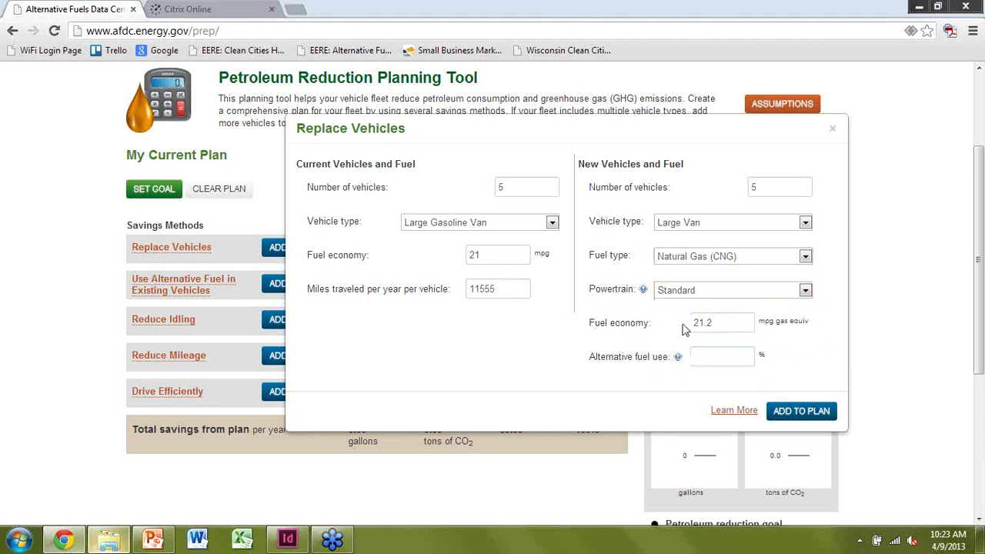
{"action": "left_click", "coordinate": [712, 358]}
{"action": "left_click", "coordinate": [718, 389]}
{"action": "right_click", "coordinate": [732, 398]}
{"action": "left_click", "coordinate": [716, 397]}
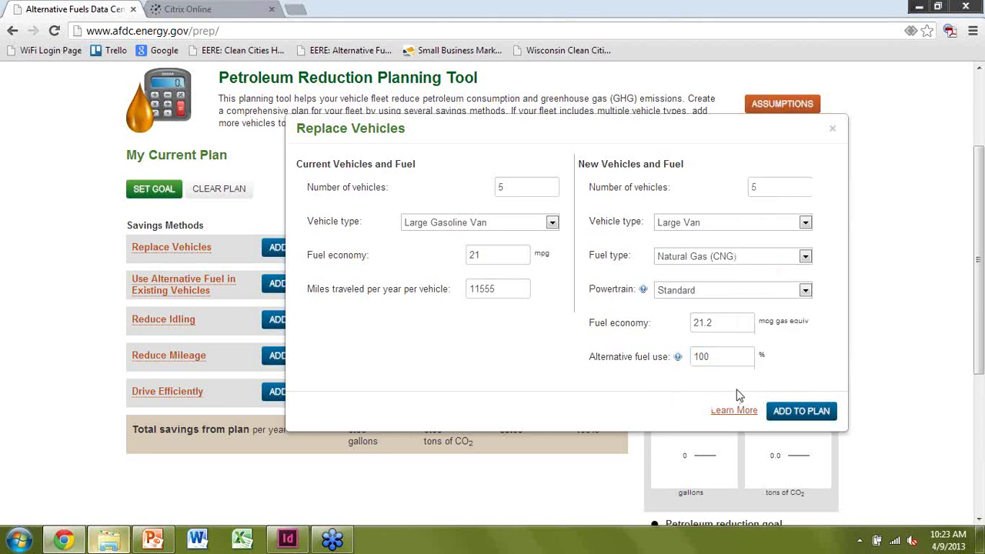
{"action": "left_click", "coordinate": [804, 416]}
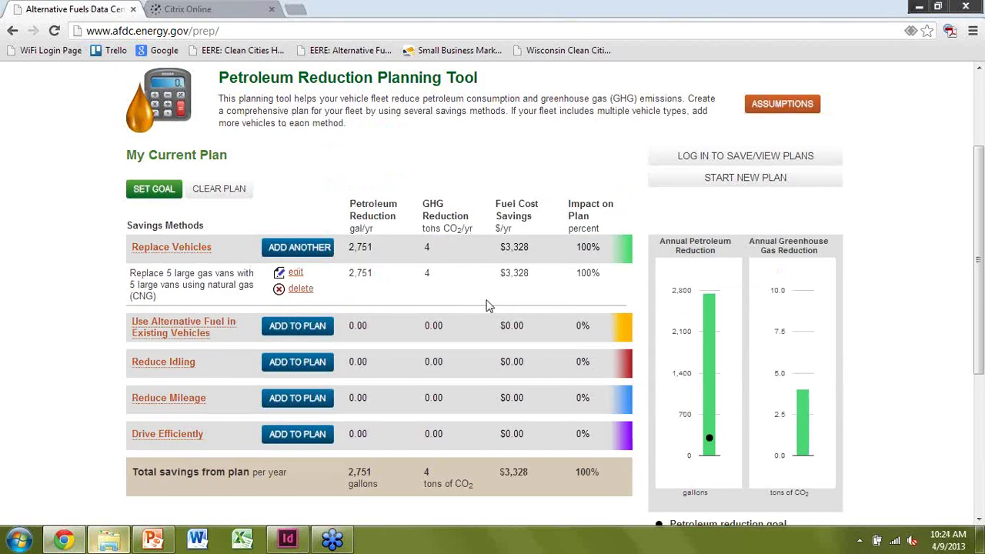
Step: Start a Use Alternative Fuel in Existing Vehicles method for 2 Large Diesel Pickups with B20 as the new fuel type
{"action": "mouse_move", "coordinate": [717, 436]}
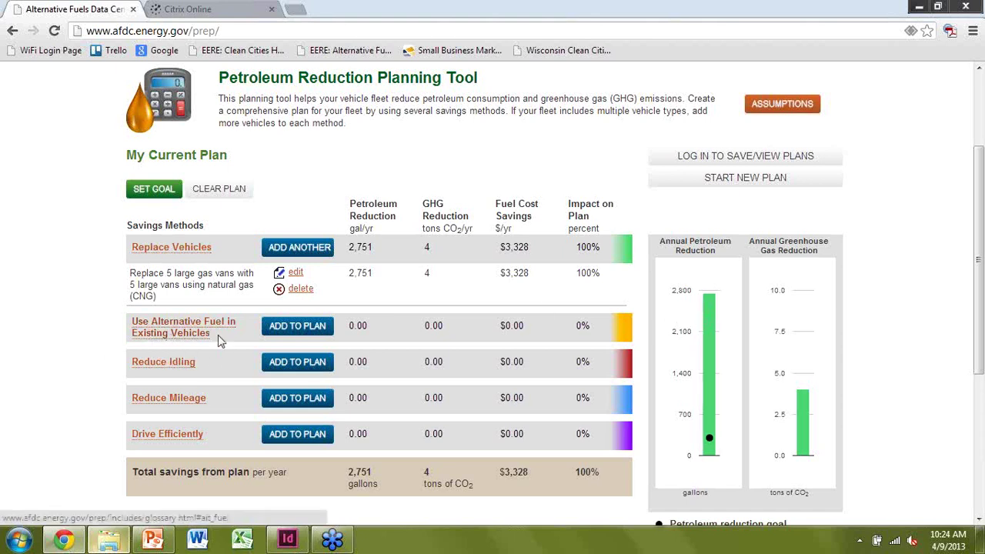
{"action": "left_click", "coordinate": [271, 329]}
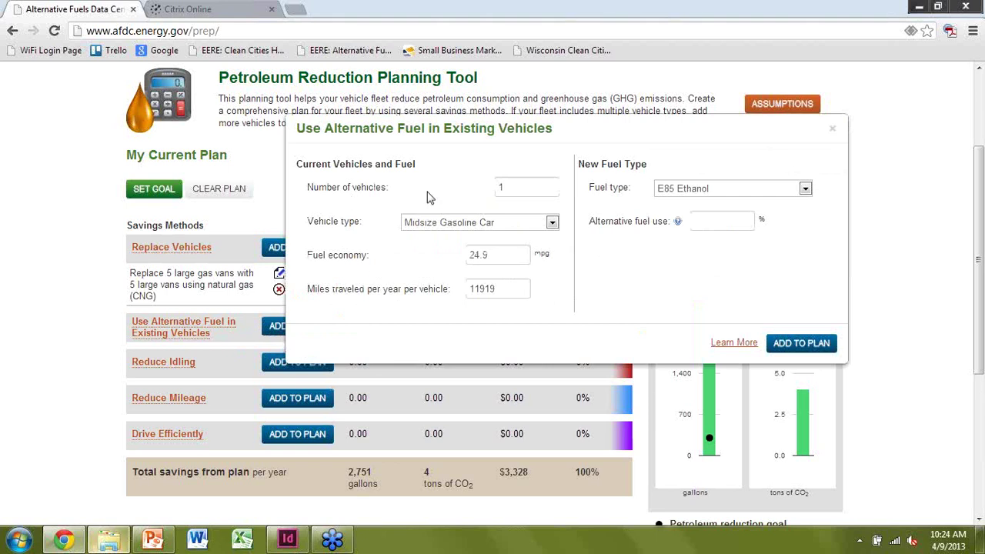
{"action": "double_click", "coordinate": [515, 186]}
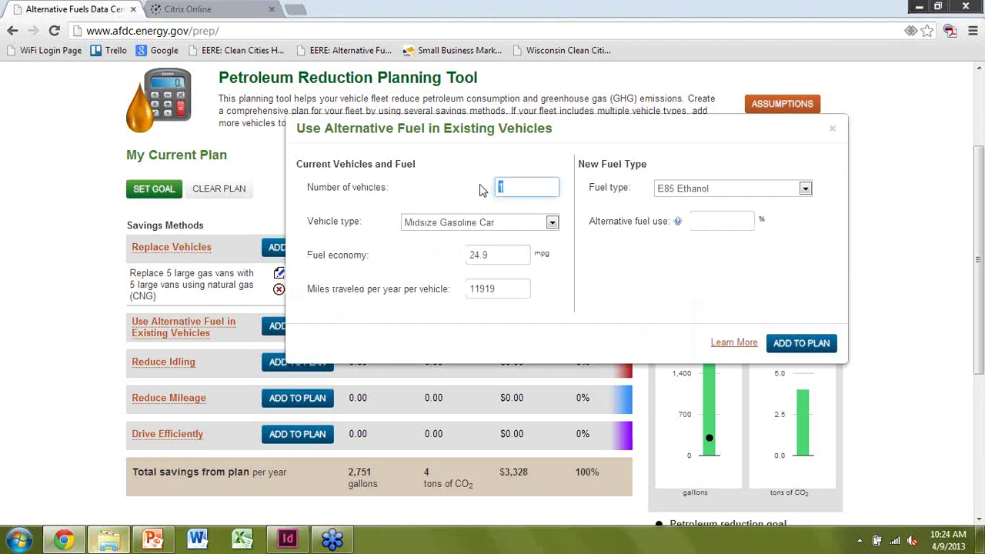
{"action": "type", "text": "2"}
{"action": "left_click", "coordinate": [461, 222]}
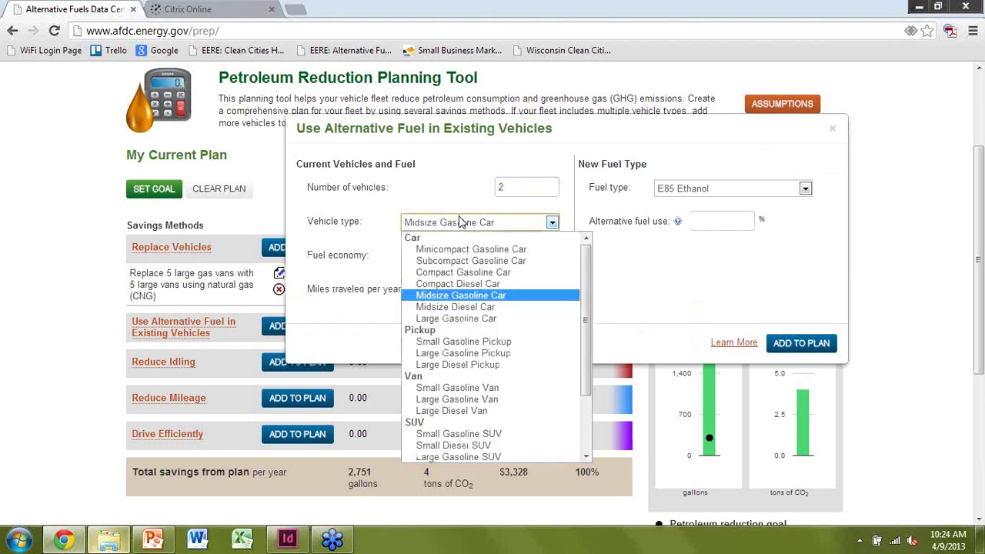
{"action": "left_click", "coordinate": [454, 365]}
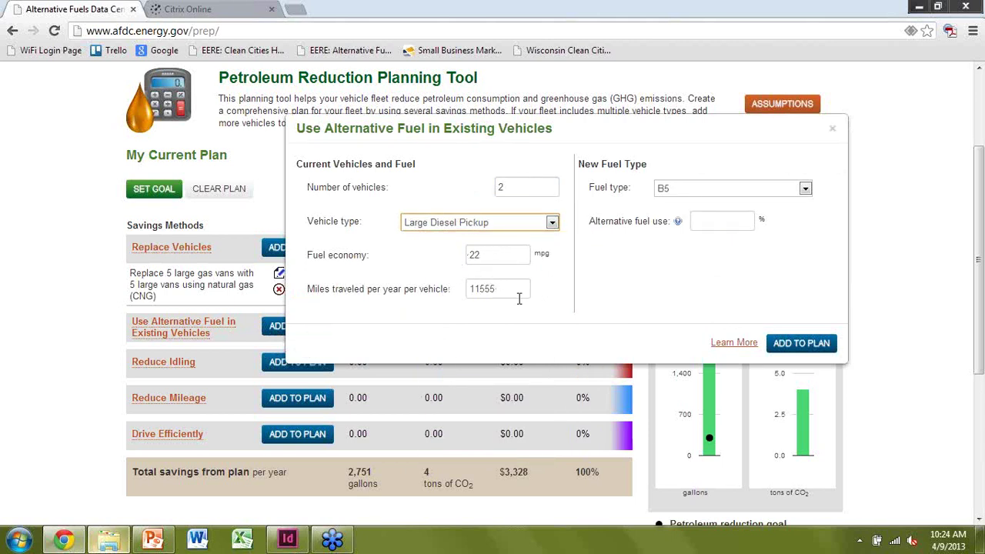
{"action": "left_click", "coordinate": [674, 188]}
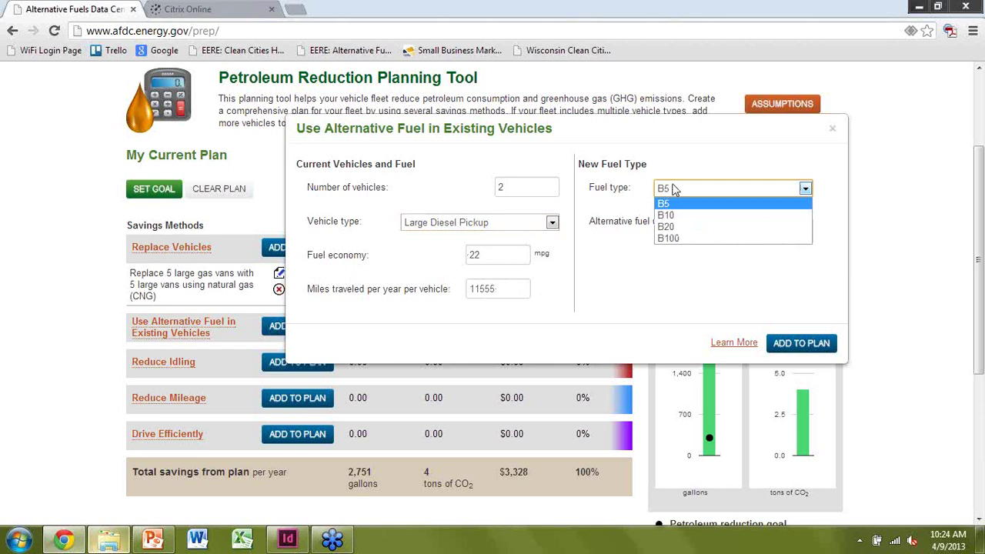
{"action": "left_click", "coordinate": [625, 209]}
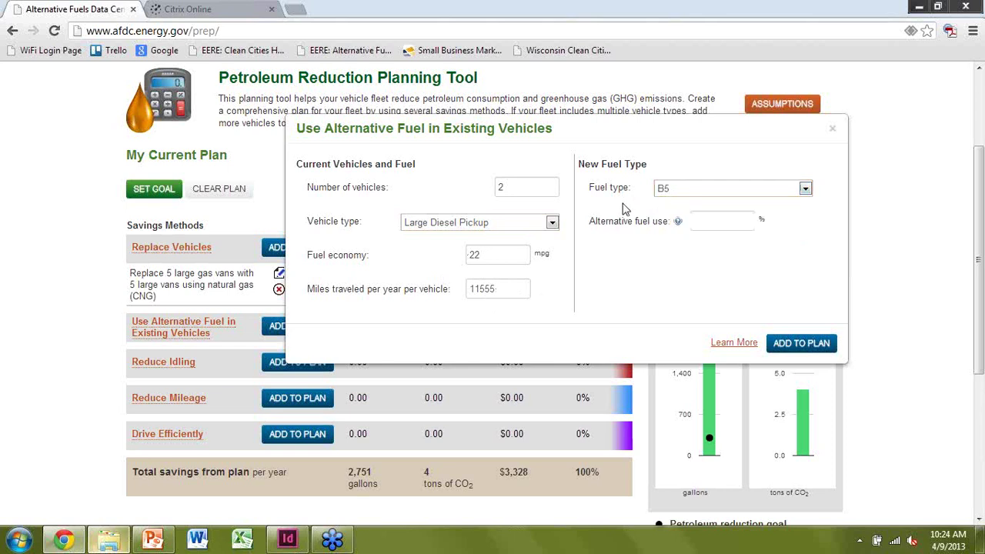
{"action": "left_click", "coordinate": [676, 193]}
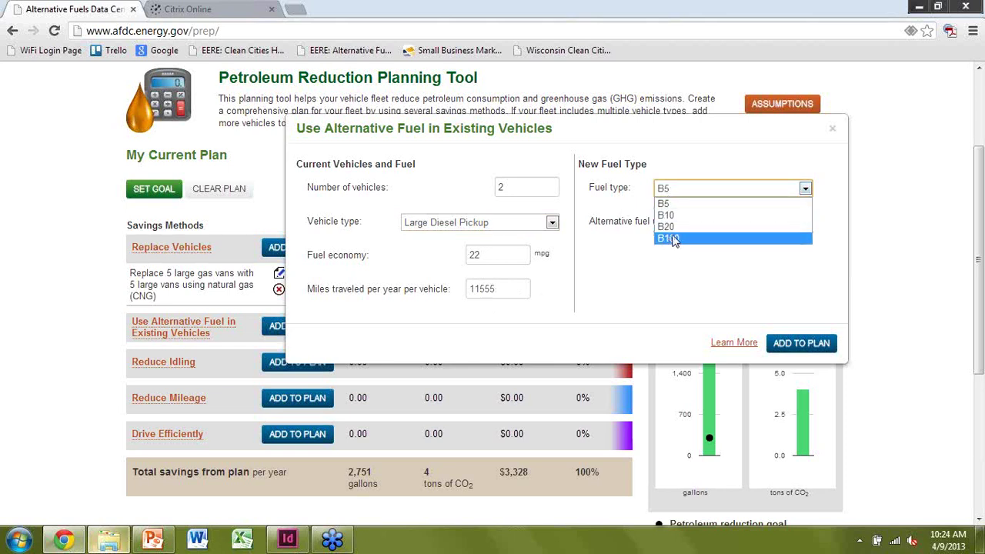
{"action": "left_click", "coordinate": [669, 227]}
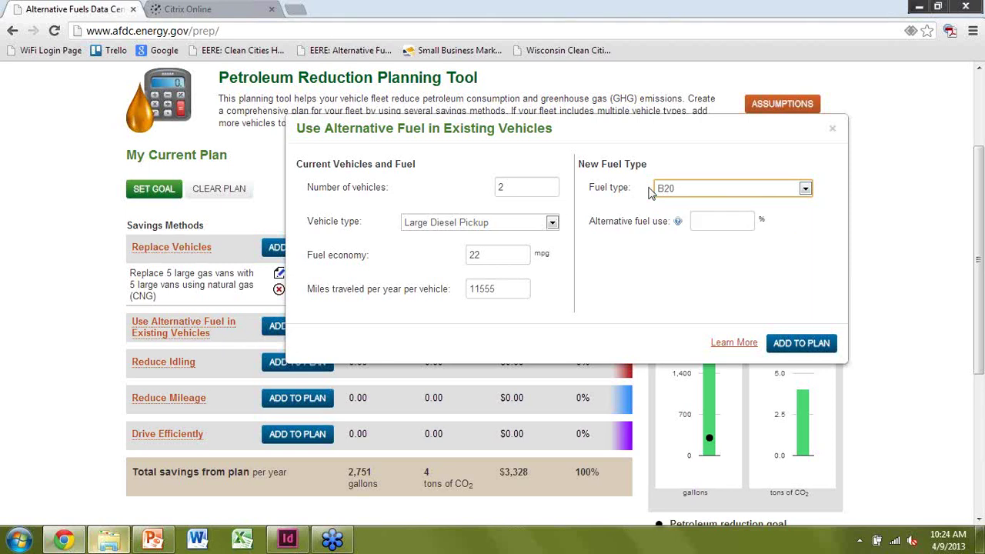
Step: Switch the existing vehicles to the Large Gasoline Pickup type with Natural Gas (CNG) as the new fuel type
{"action": "left_click", "coordinate": [526, 224]}
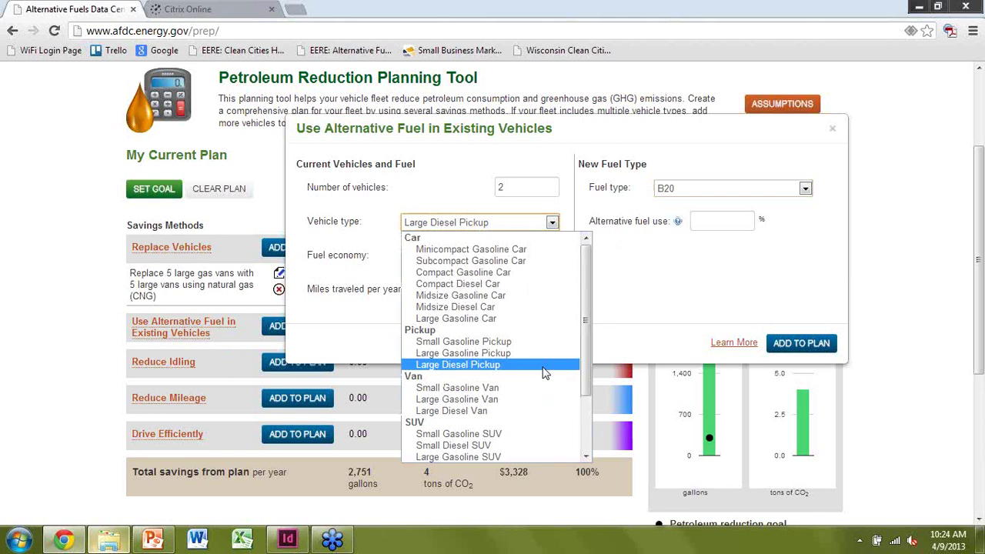
{"action": "left_click", "coordinate": [673, 271]}
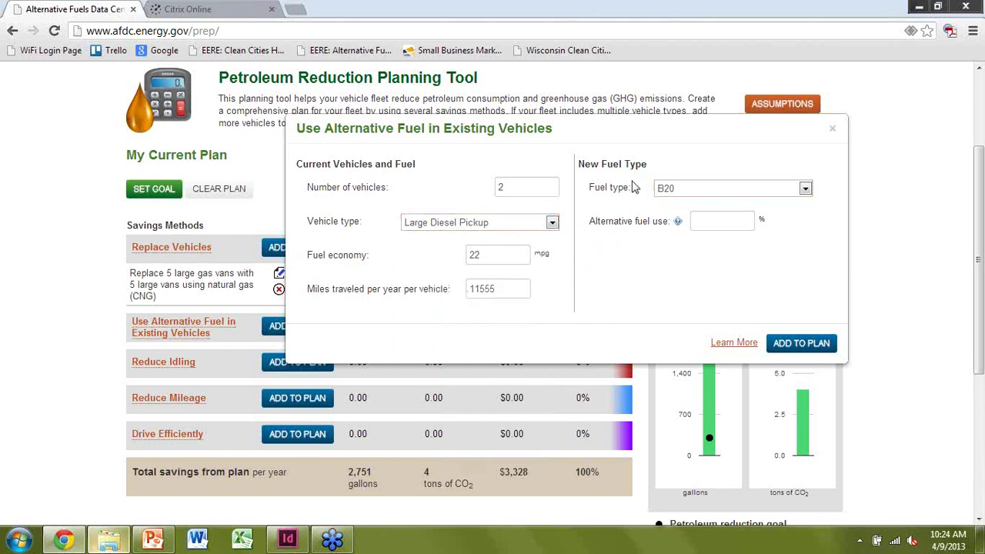
{"action": "left_click", "coordinate": [508, 227]}
{"action": "left_click", "coordinate": [539, 411]}
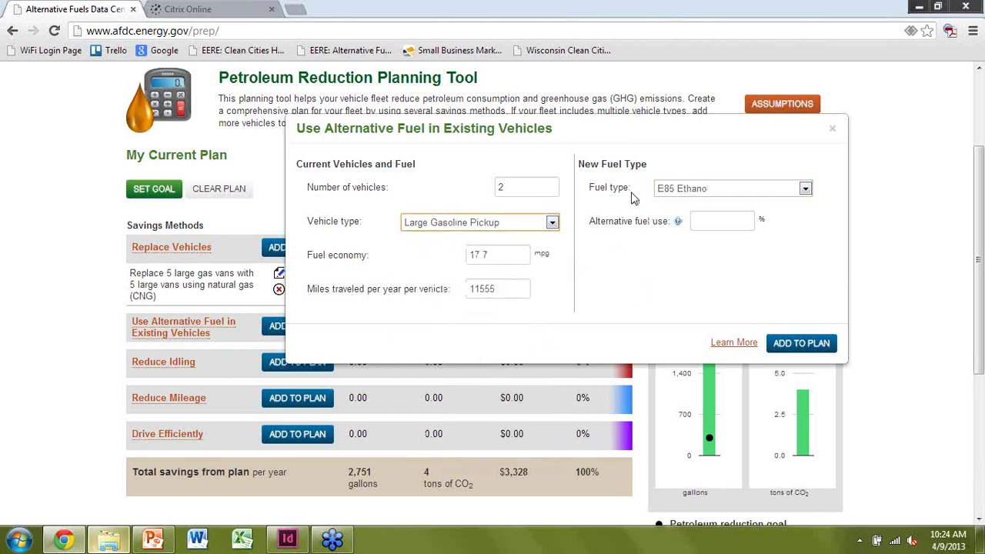
{"action": "left_click", "coordinate": [680, 193]}
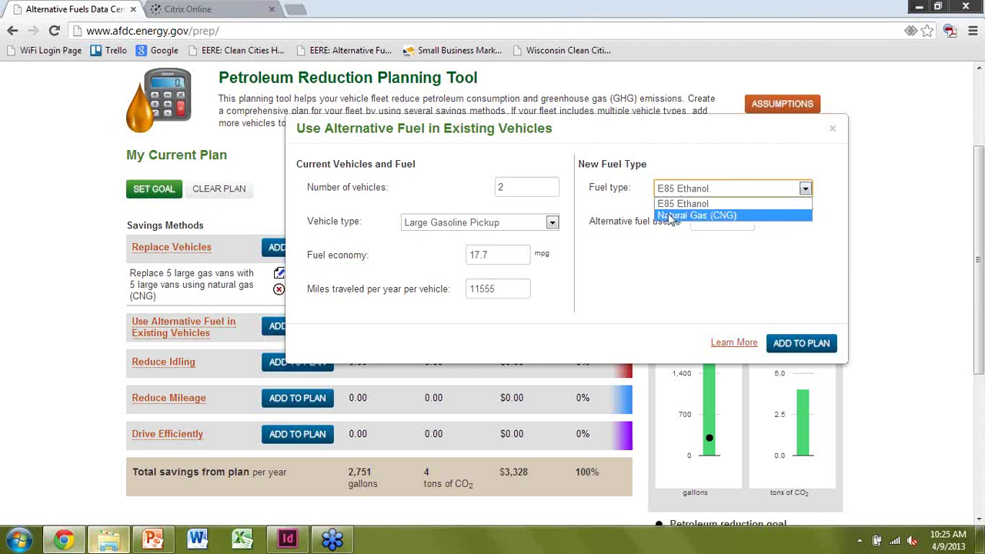
{"action": "left_click", "coordinate": [672, 216]}
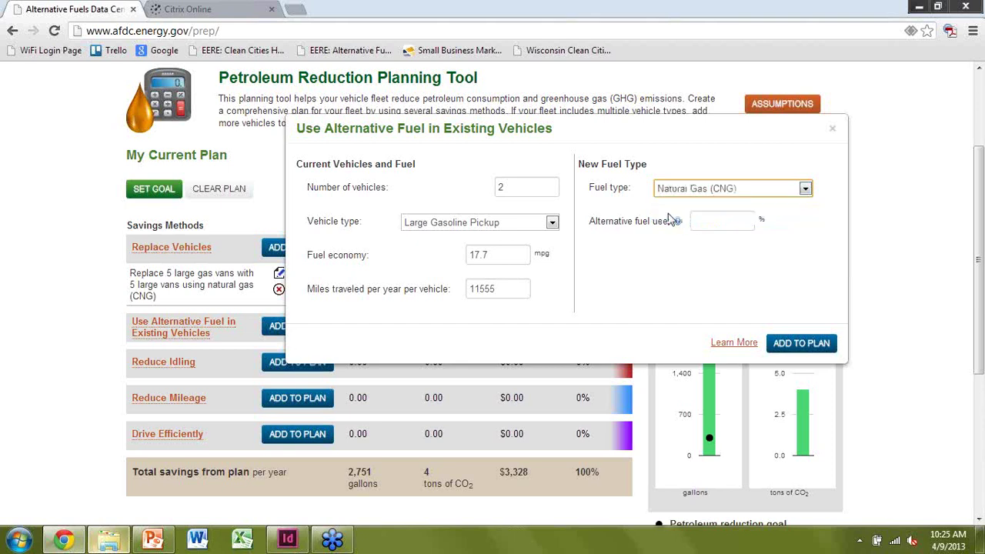
Step: Set the vehicle type to Large Diesel Pickup using B20 for 50% of fuel use and add the method to the plan
{"action": "left_click", "coordinate": [541, 223]}
{"action": "left_click", "coordinate": [513, 364]}
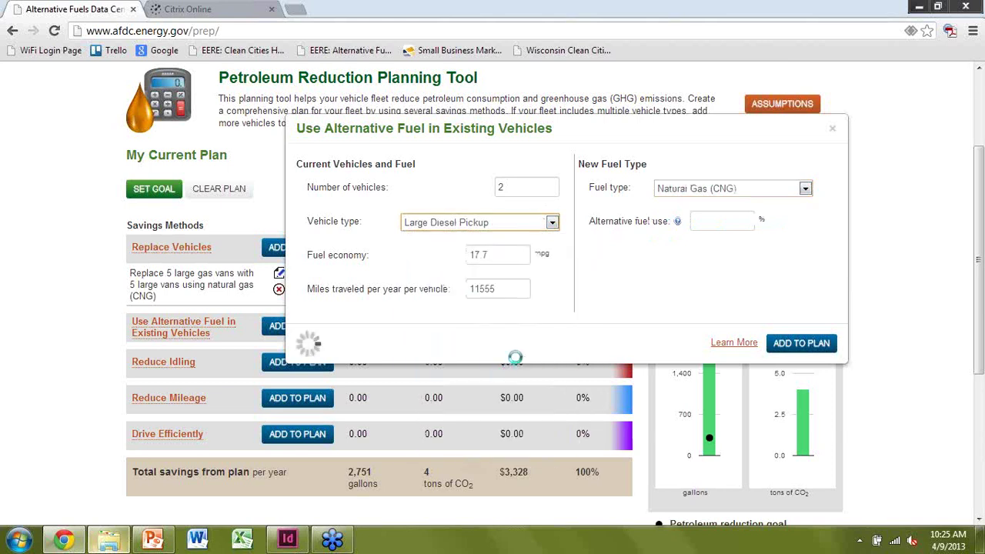
{"action": "left_click", "coordinate": [685, 193]}
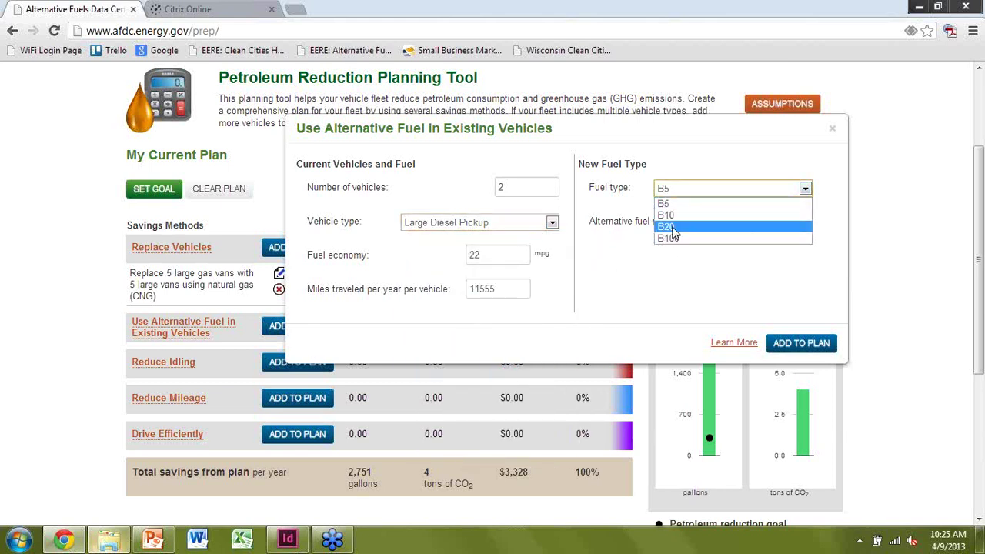
{"action": "left_click", "coordinate": [672, 227]}
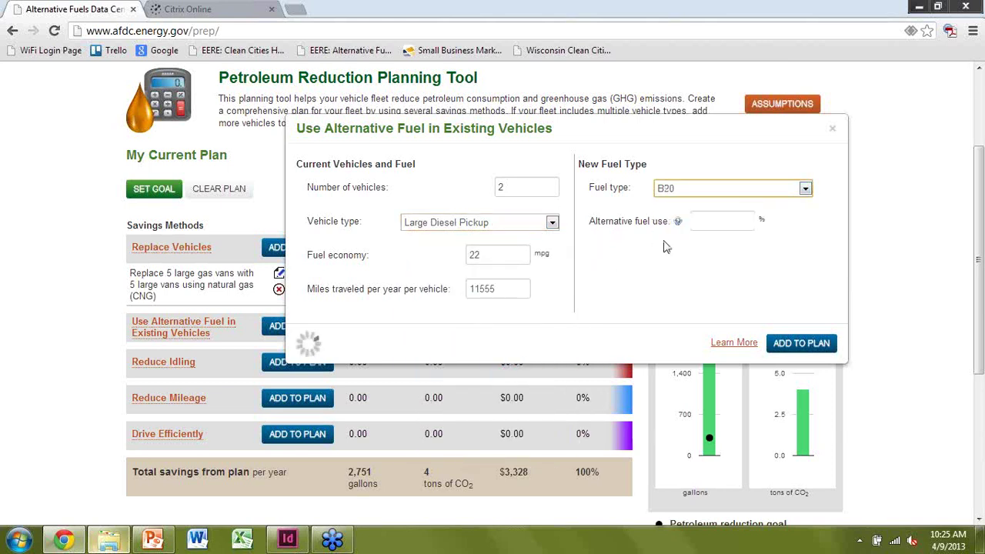
{"action": "left_click", "coordinate": [693, 286]}
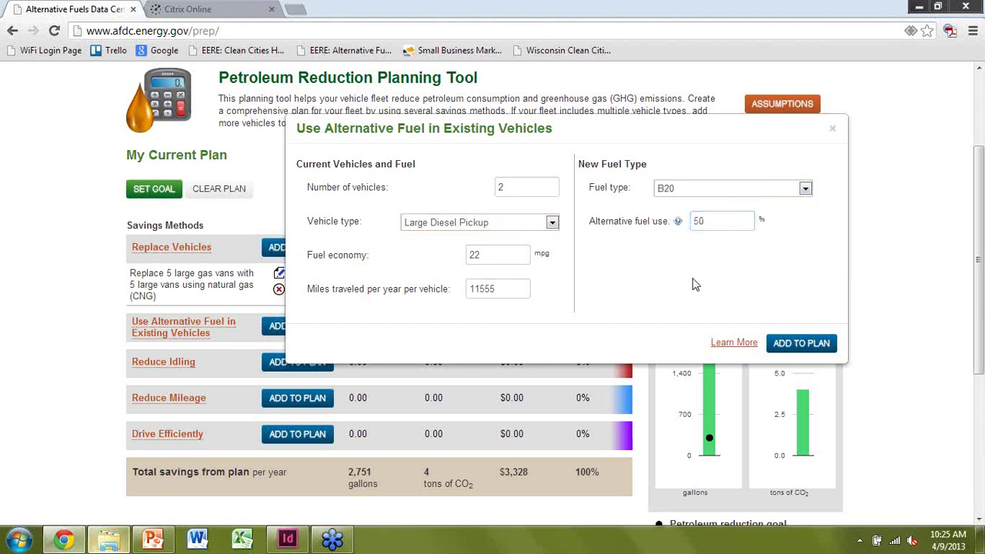
{"action": "left_click", "coordinate": [801, 344]}
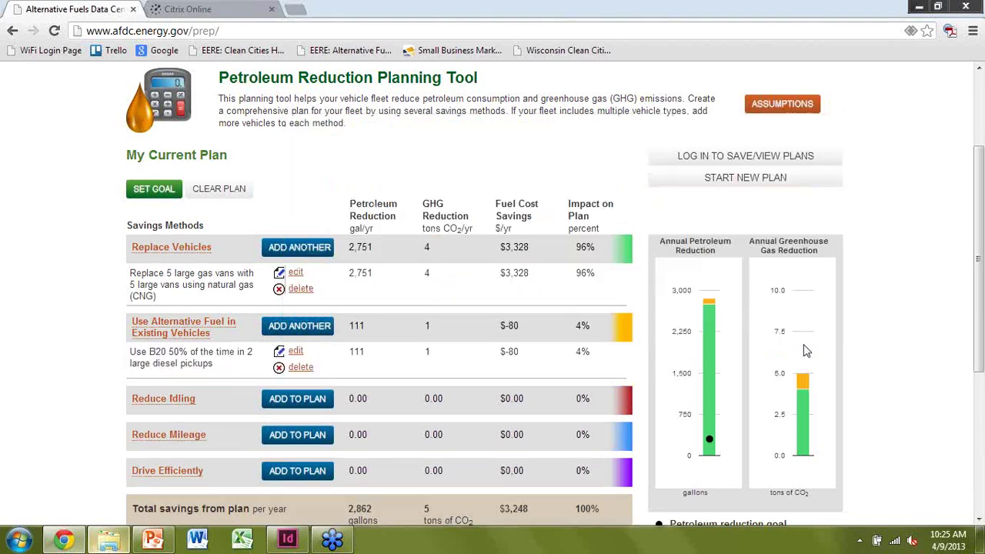
Step: Start a Reduce Idling method for the plan with a new idling time of 1 hour per day
{"action": "scroll", "coordinate": [844, 352], "scroll_direction": "down", "scroll_amount": 1}
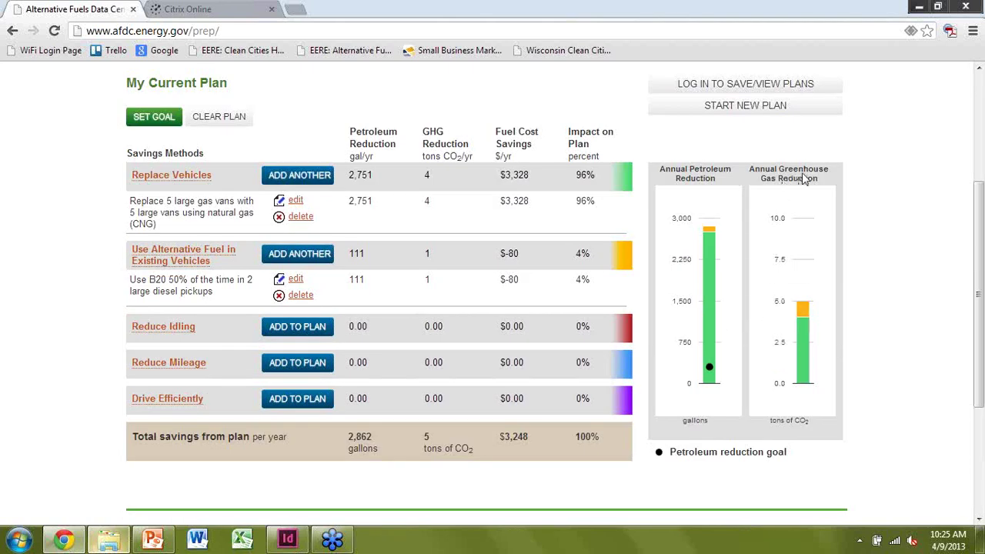
{"action": "mouse_move", "coordinate": [803, 318]}
{"action": "mouse_move", "coordinate": [713, 237]}
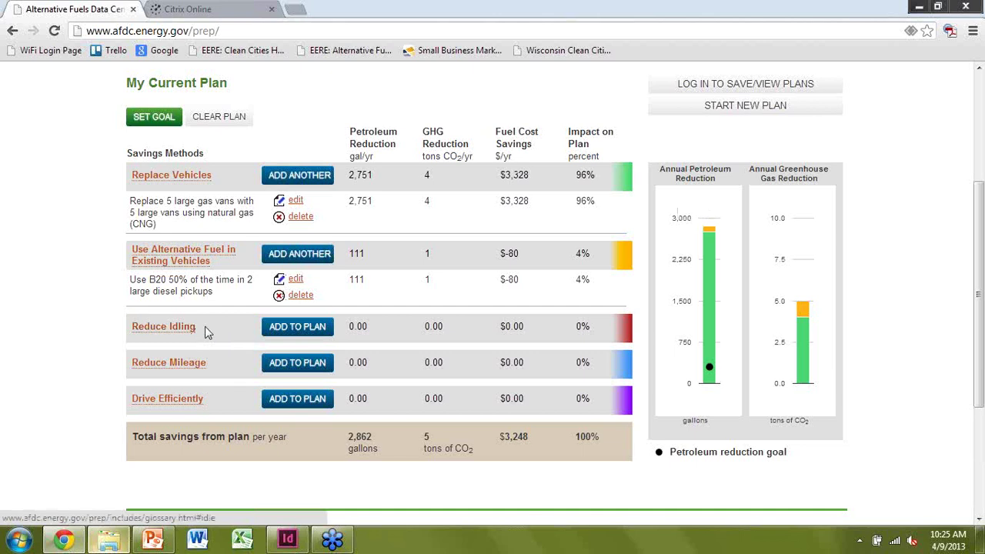
{"action": "left_click", "coordinate": [292, 330]}
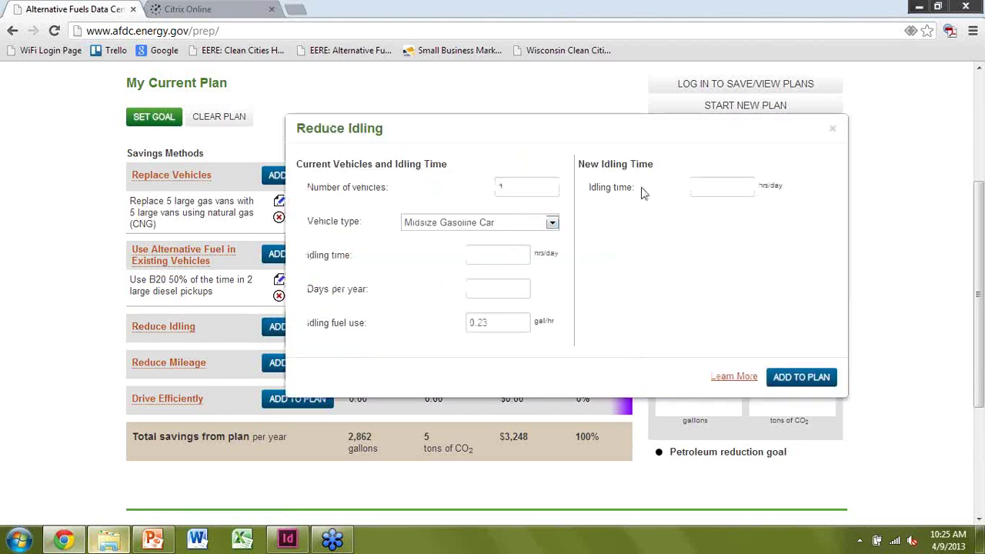
{"action": "left_click", "coordinate": [723, 187]}
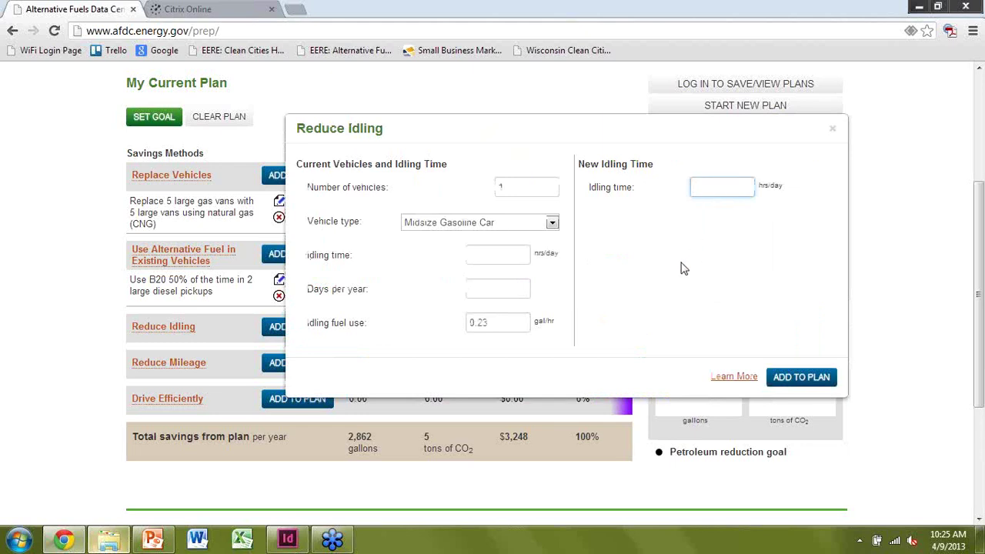
{"action": "type", "text": "1"}
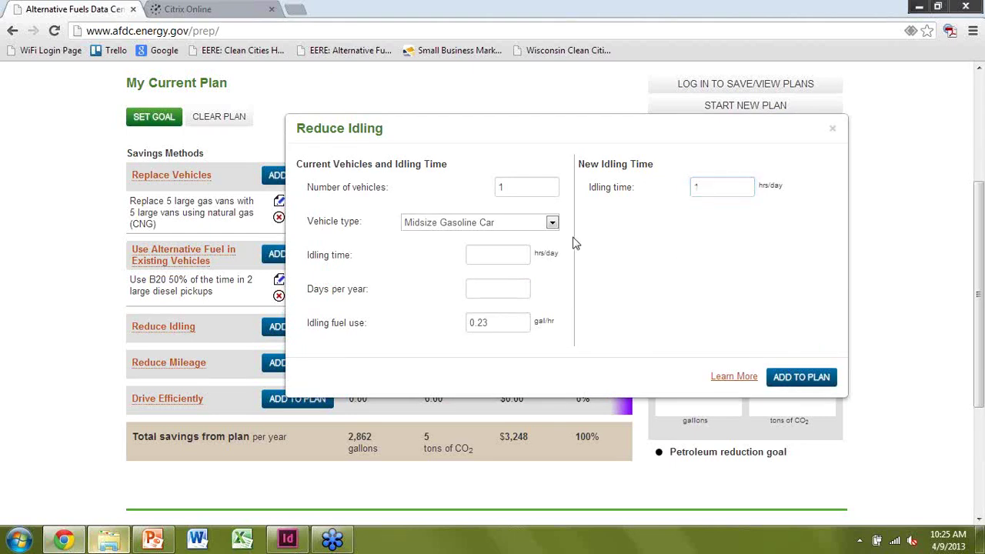
Step: Set the current vehicles to 2 Large Diesel Pickups idling 2 hours per day, 200 days per year, and add the idling reduction to the plan
{"action": "left_click", "coordinate": [534, 228]}
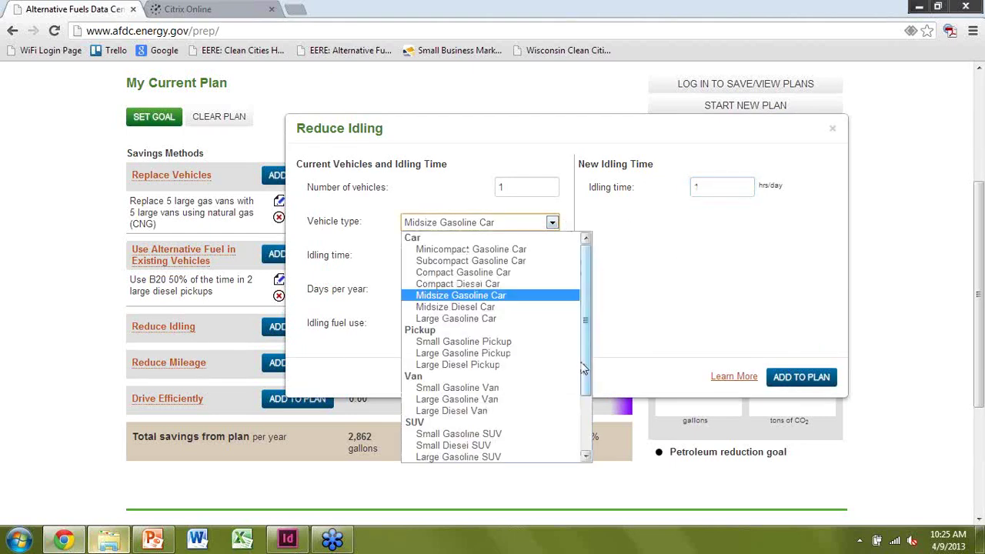
{"action": "left_click", "coordinate": [513, 367]}
{"action": "left_click_drag", "start_coordinate": [508, 188], "coordinate": [497, 192]}
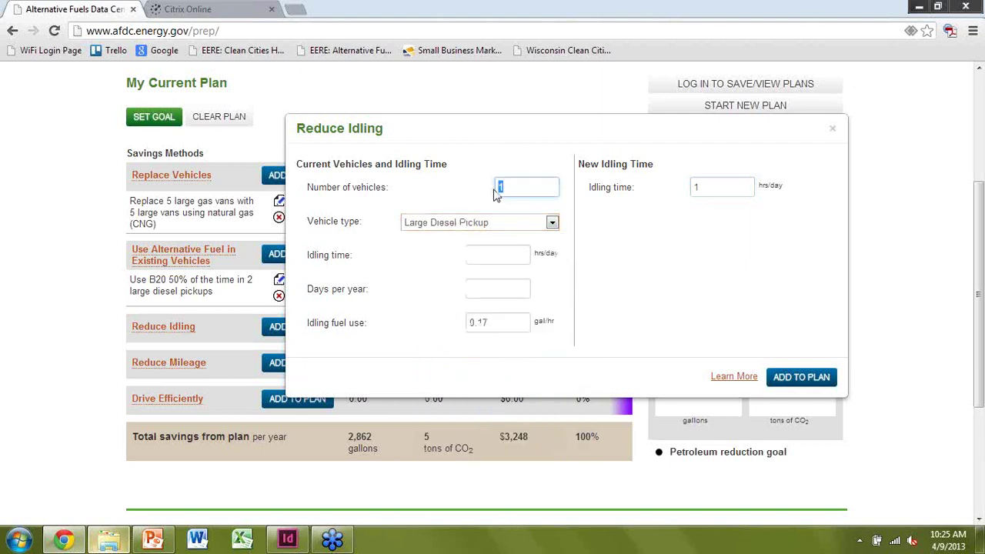
{"action": "left_click", "coordinate": [488, 255]}
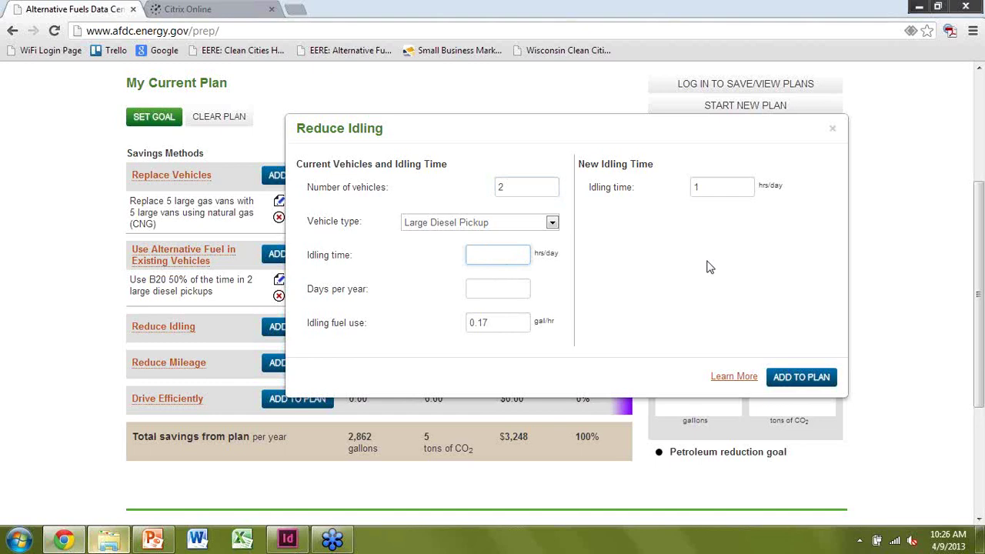
{"action": "left_click", "coordinate": [506, 289]}
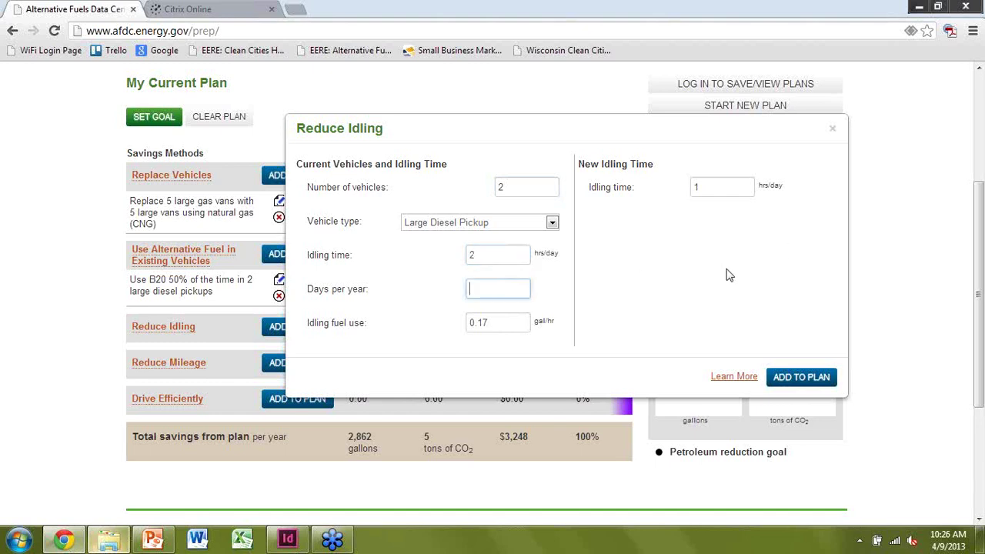
{"action": "left_click", "coordinate": [689, 284]}
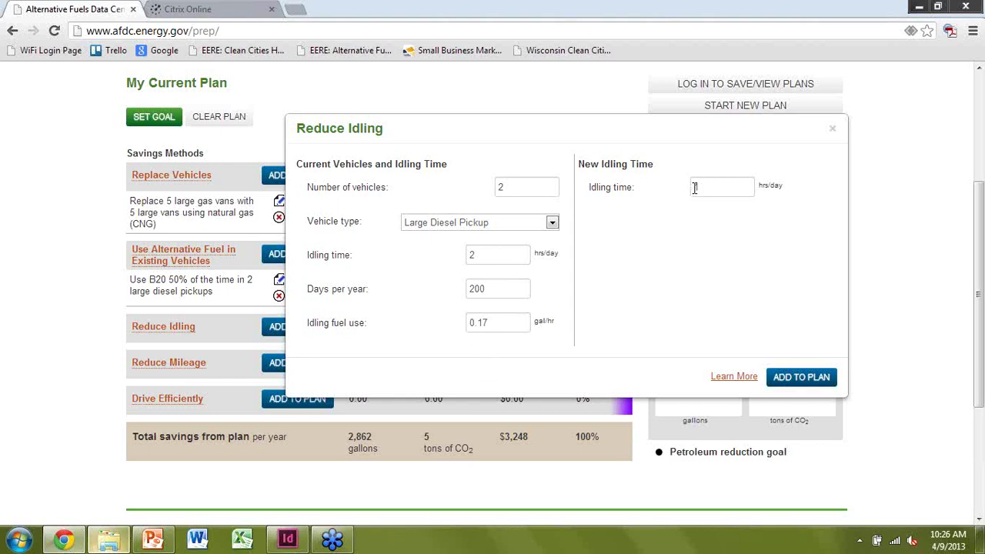
{"action": "left_click", "coordinate": [818, 387]}
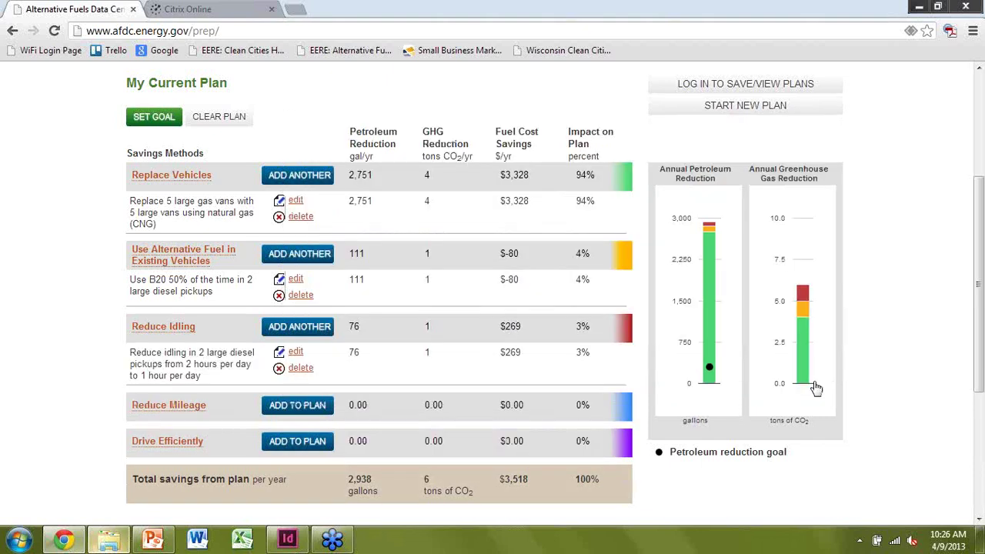
Step: Start a Reduce Mileage method for 5 vehicles of the Large Gasoline Van type
{"action": "mouse_move", "coordinate": [818, 292]}
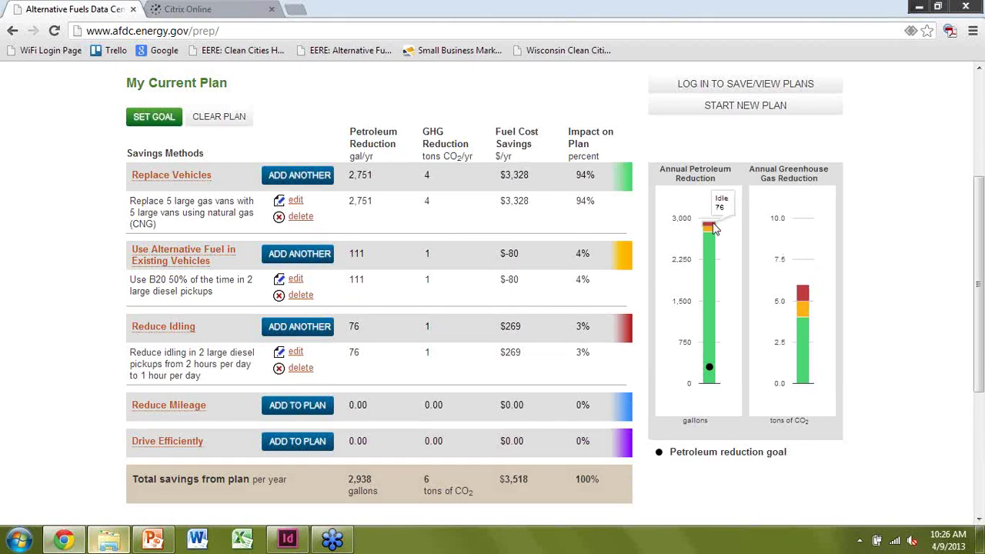
{"action": "left_click", "coordinate": [279, 415]}
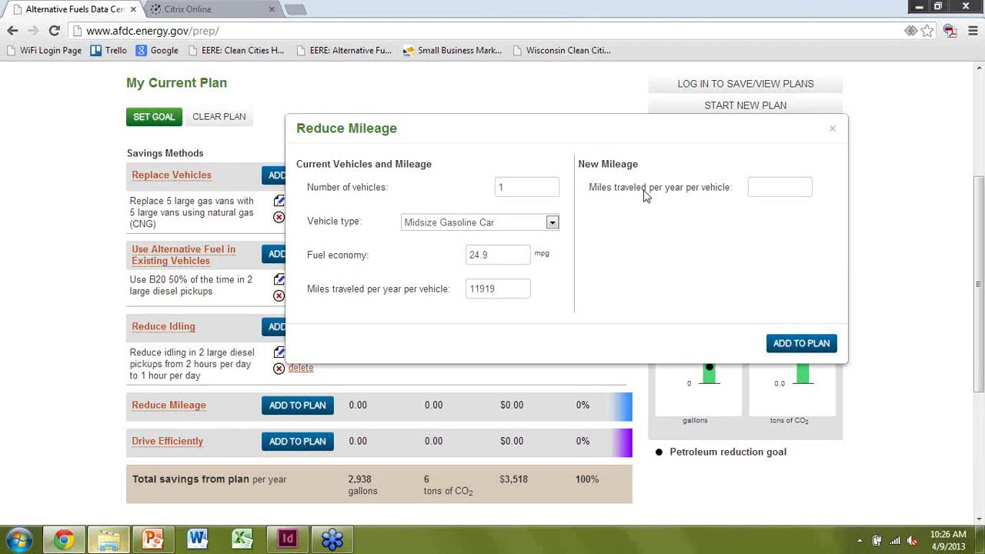
{"action": "double_click", "coordinate": [530, 187]}
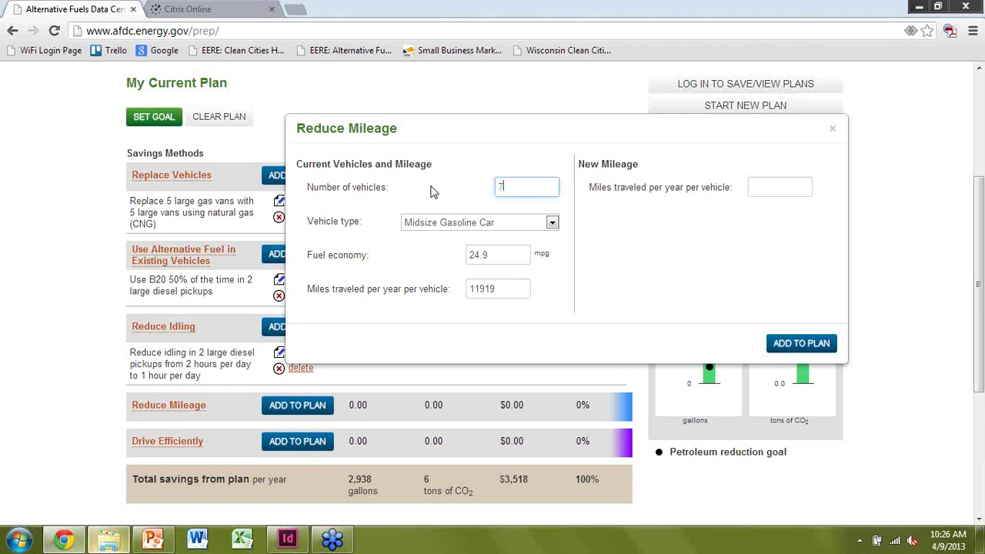
{"action": "left_click", "coordinate": [441, 223]}
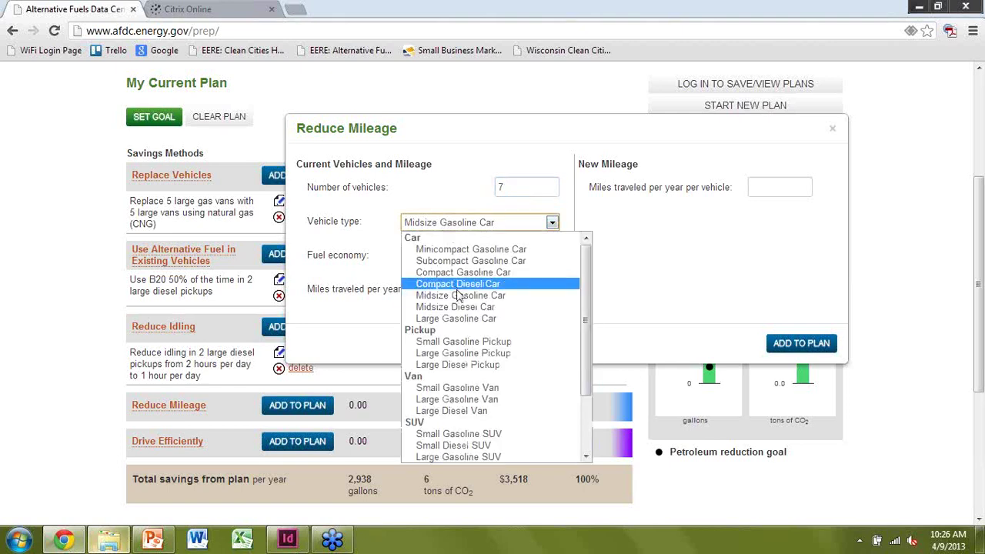
{"action": "left_click", "coordinate": [472, 189]}
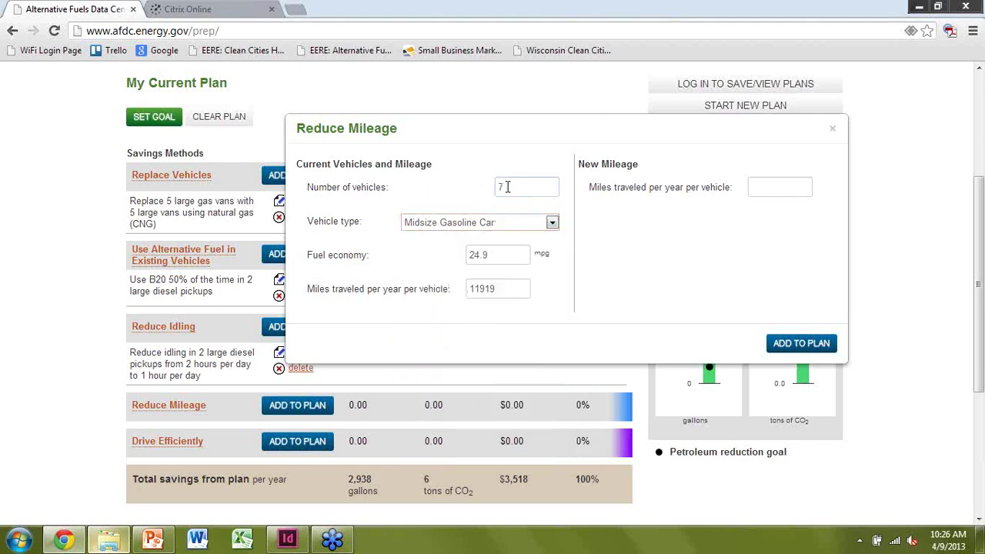
{"action": "left_click", "coordinate": [504, 189]}
{"action": "type", "text": "5"}
{"action": "left_click", "coordinate": [489, 218]}
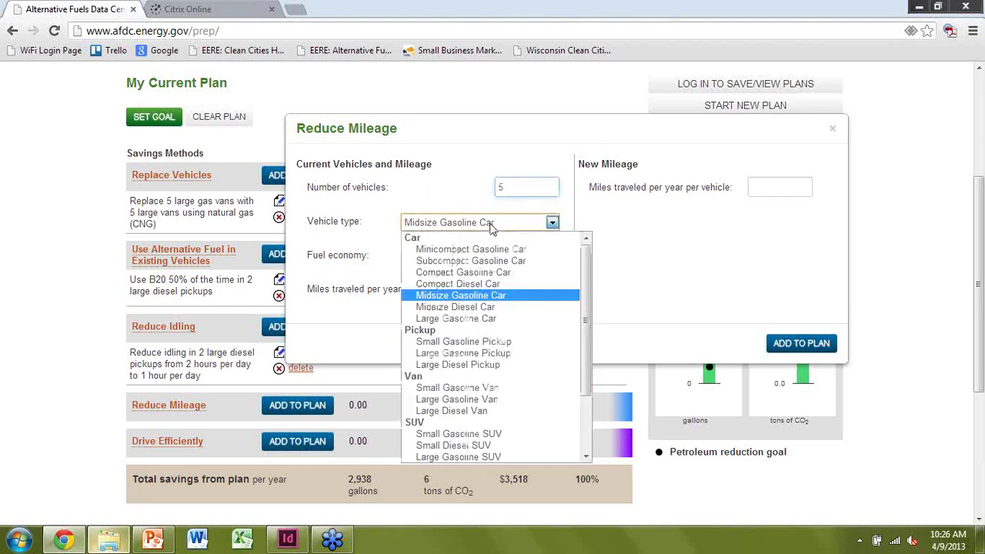
{"action": "left_click", "coordinate": [471, 400]}
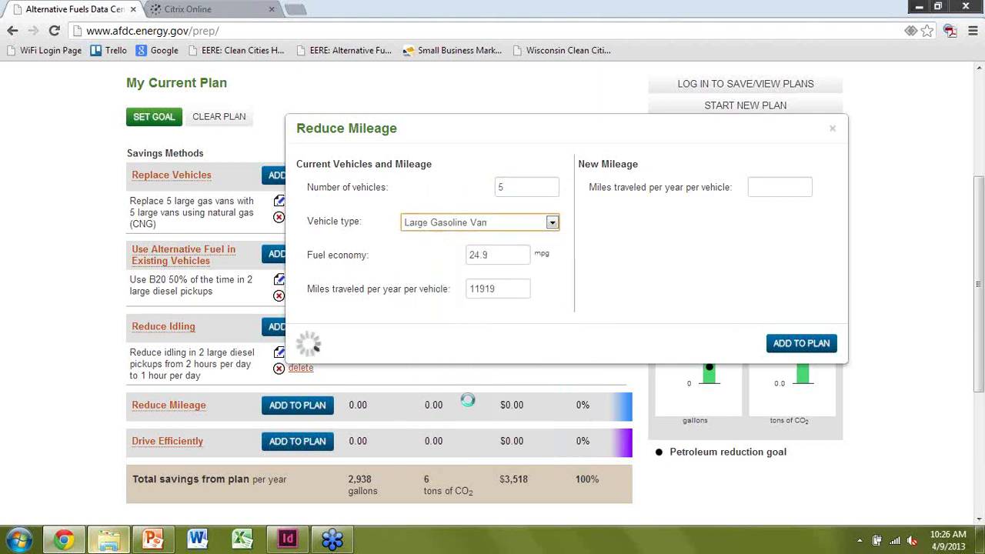
Step: Keep the Large Gasoline Van type, set the new mileage to 11000 miles per year per vehicle, and add the method to the plan
{"action": "left_click", "coordinate": [448, 223]}
{"action": "left_click_drag", "start_coordinate": [589, 370], "coordinate": [603, 323]}
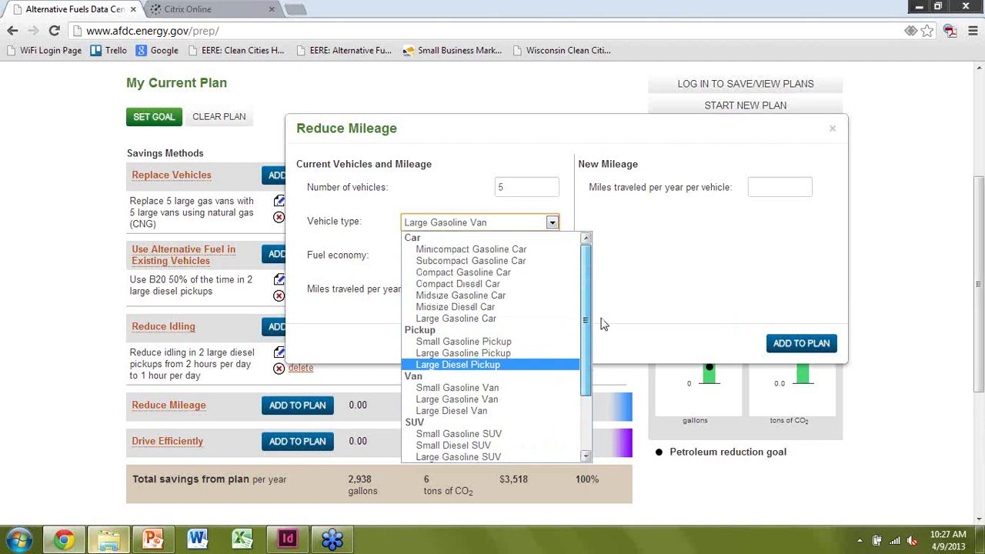
{"action": "left_click", "coordinate": [669, 220]}
{"action": "left_click", "coordinate": [523, 224]}
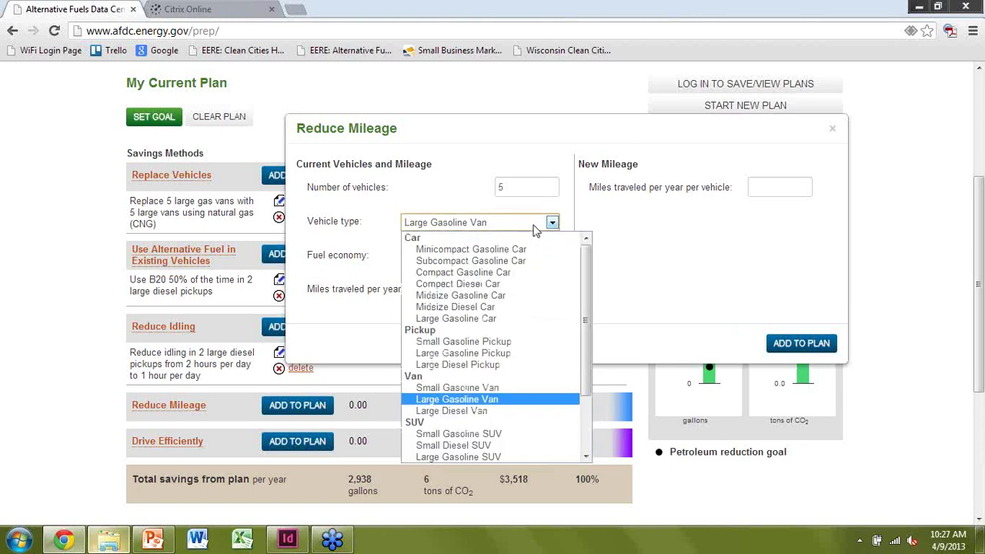
{"action": "left_click", "coordinate": [550, 401]}
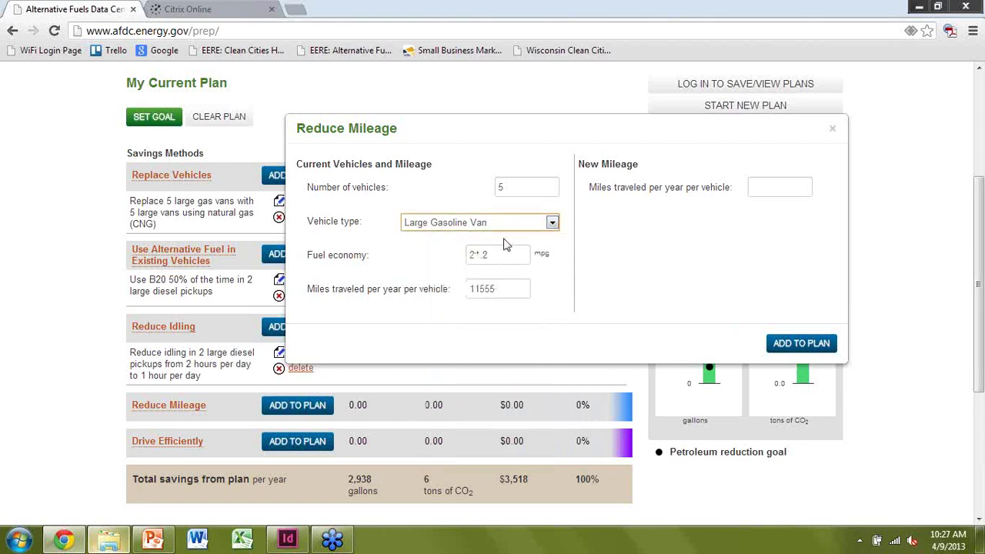
{"action": "left_click", "coordinate": [512, 187]}
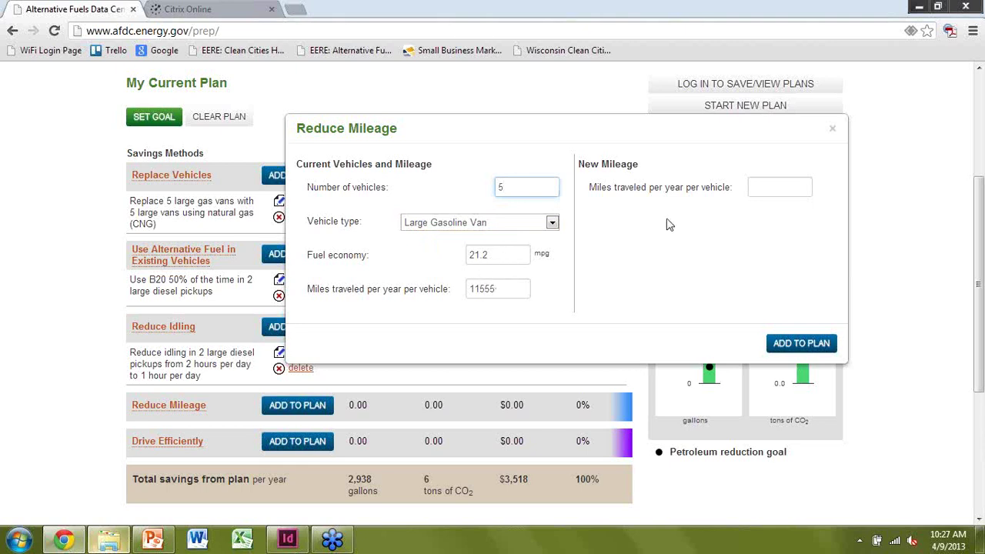
{"action": "left_click", "coordinate": [766, 186]}
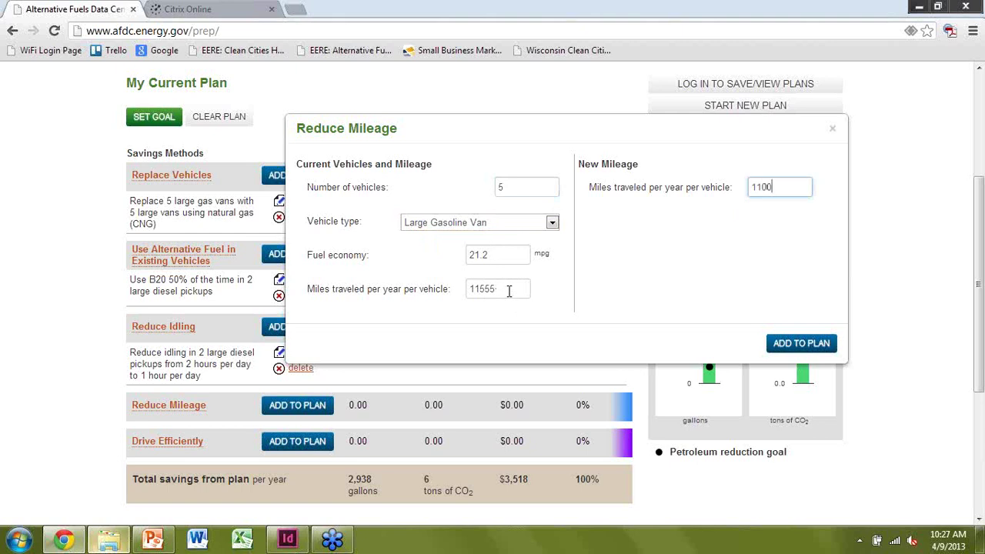
{"action": "left_click", "coordinate": [801, 344]}
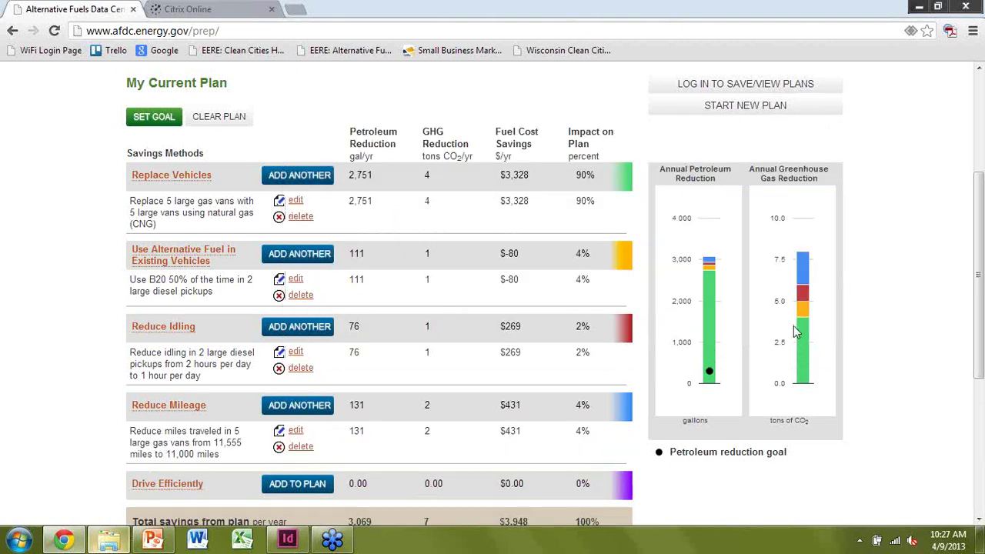
Step: Start another Reduce Mileage method for 2 vehicles of the Large Diesel Pickup type
{"action": "mouse_move", "coordinate": [804, 265]}
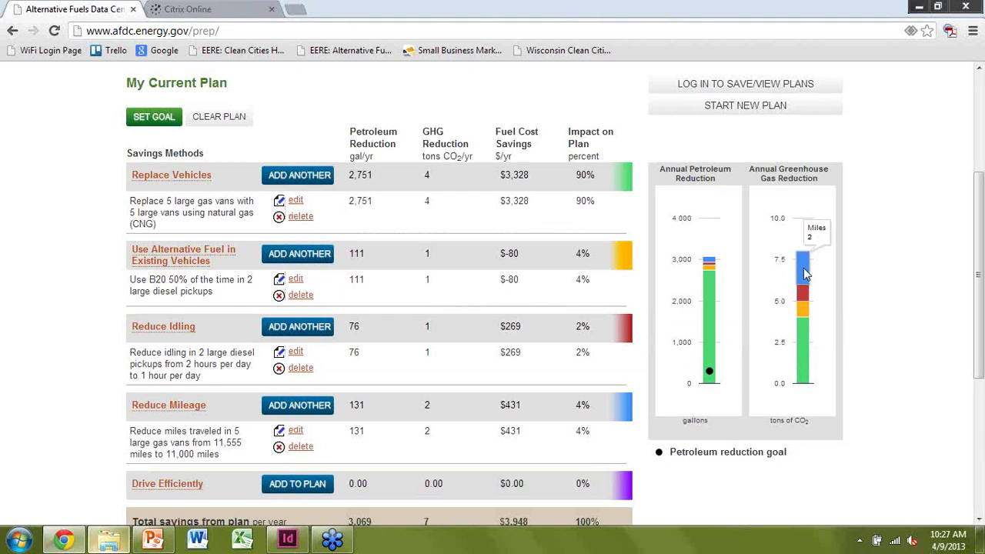
{"action": "mouse_move", "coordinate": [712, 263]}
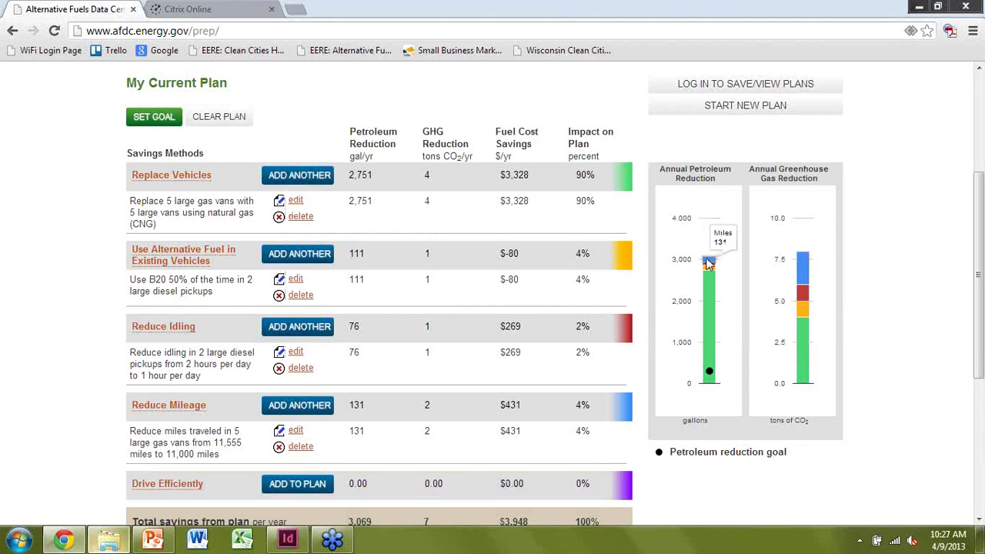
{"action": "scroll", "coordinate": [649, 364], "scroll_direction": "down", "scroll_amount": 1}
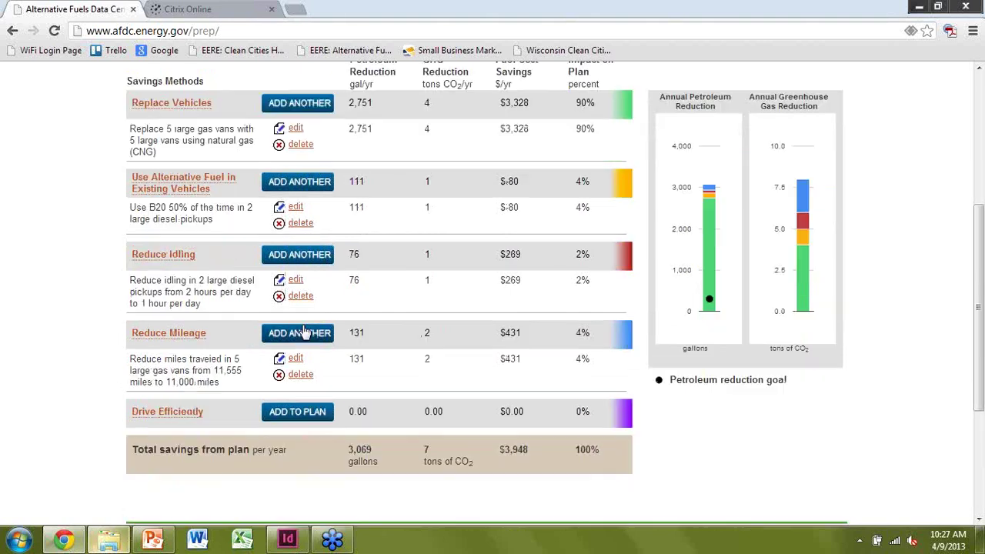
{"action": "left_click", "coordinate": [302, 334]}
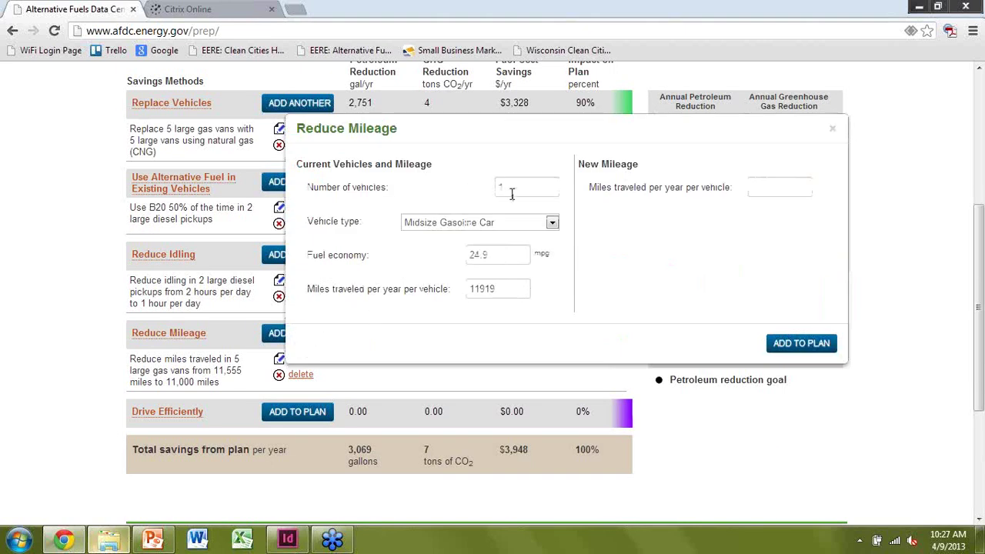
{"action": "left_click_drag", "start_coordinate": [520, 190], "coordinate": [488, 193]}
{"action": "type", "text": "2"}
{"action": "left_click", "coordinate": [479, 222]}
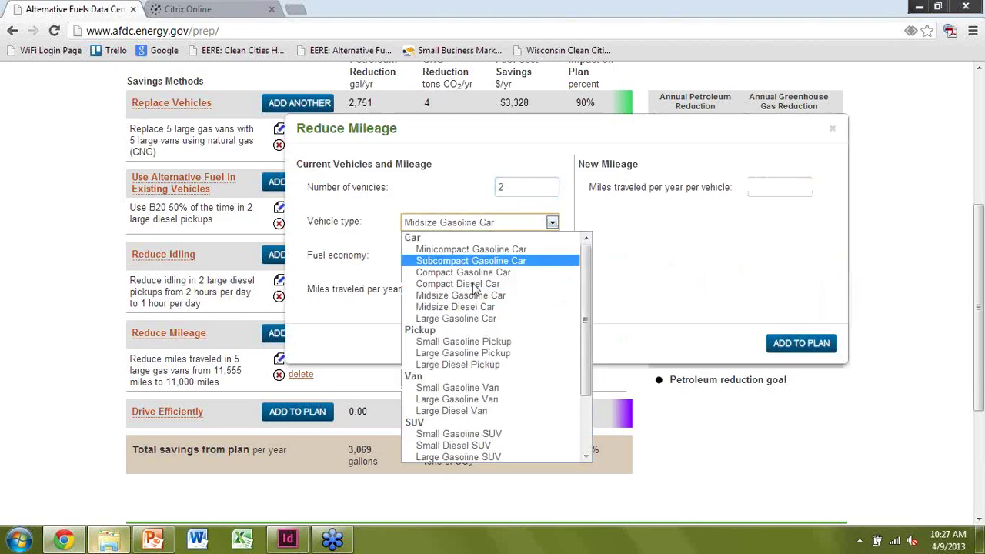
{"action": "left_click", "coordinate": [458, 367]}
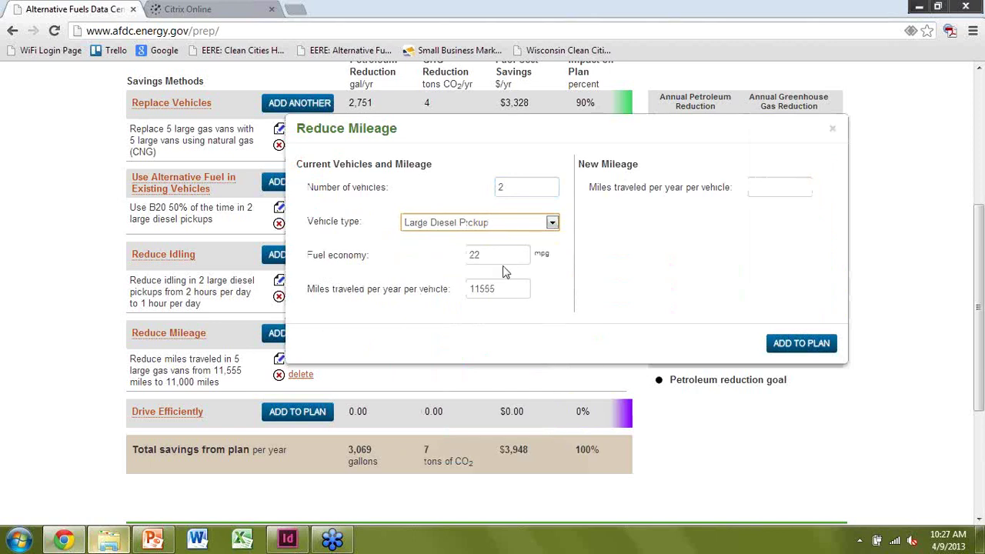
Step: Set the pickups' new mileage to 11000 miles per year per vehicle and add the mileage reduction to the plan
{"action": "left_click", "coordinate": [767, 193]}
{"action": "type", "text": "11000"}
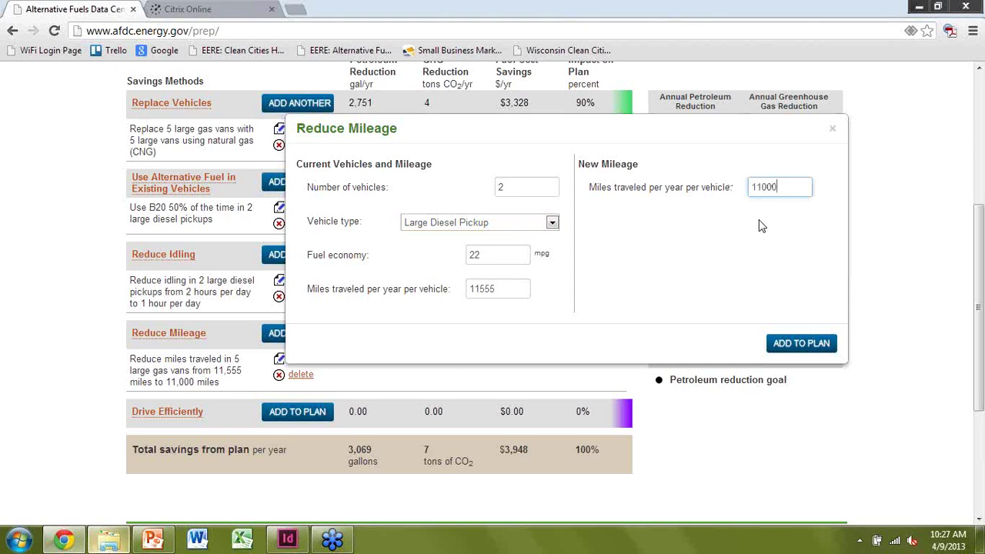
{"action": "left_click", "coordinate": [799, 351]}
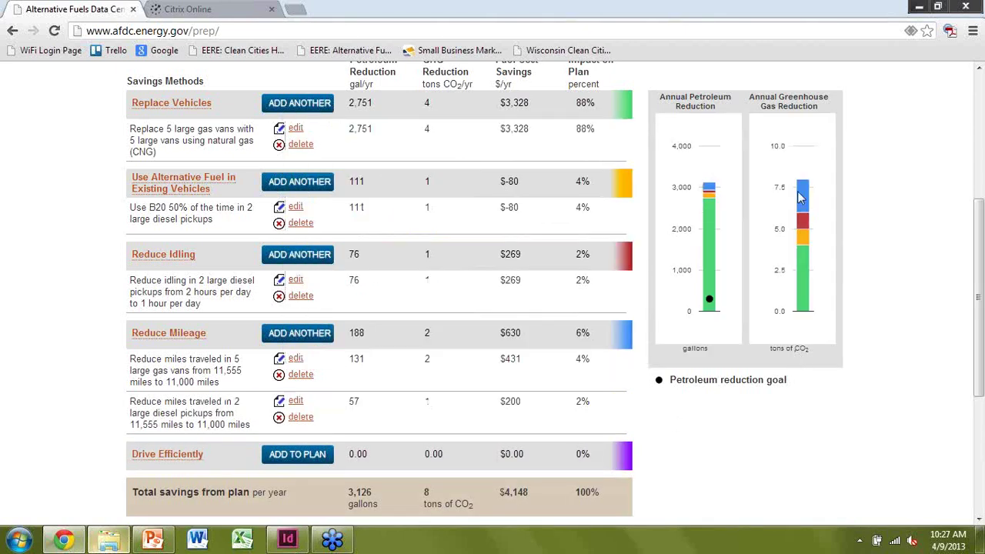
Step: Read the description of the Drive Efficiently savings method and close it
{"action": "scroll", "coordinate": [715, 433], "scroll_direction": "down", "scroll_amount": 1}
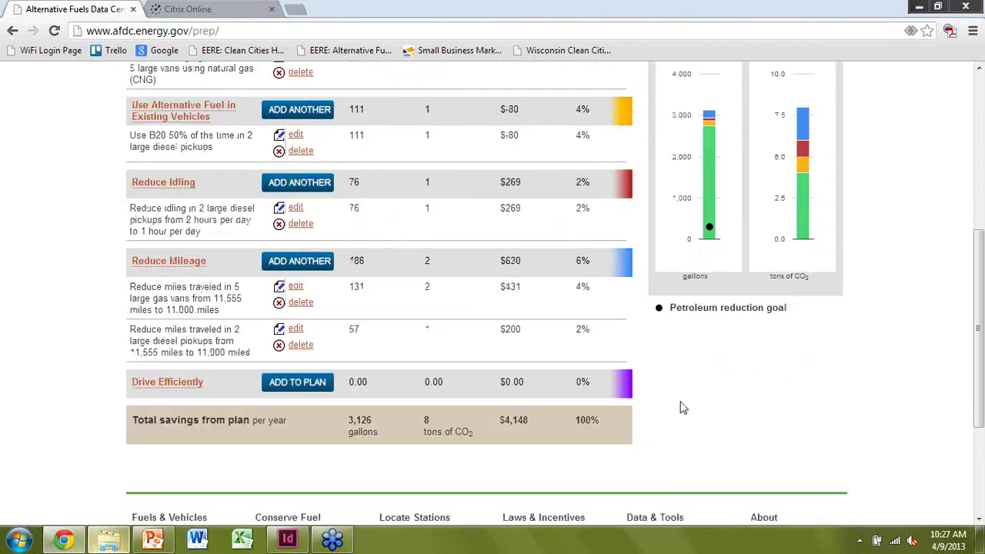
{"action": "left_click", "coordinate": [186, 381]}
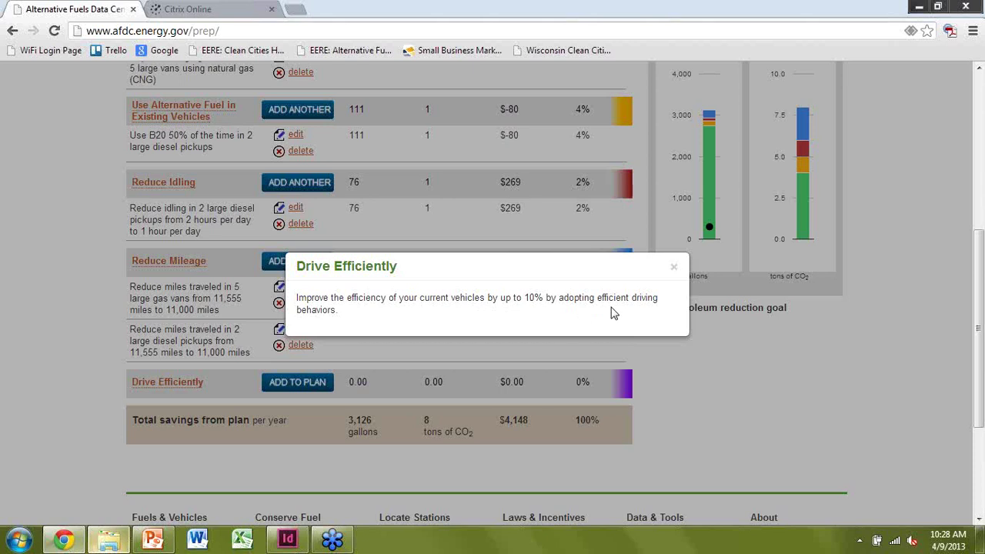
{"action": "left_click", "coordinate": [672, 272]}
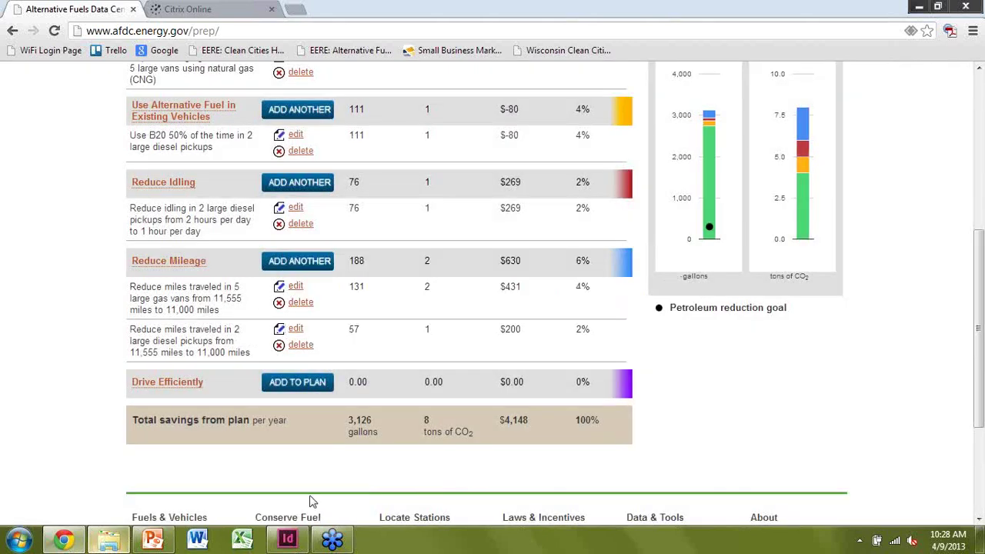
Step: Add a Drive Efficiently method for 5 vehicles of the Large Gasoline Van type with a 10% fuel economy improvement to the plan
{"action": "left_click", "coordinate": [280, 387]}
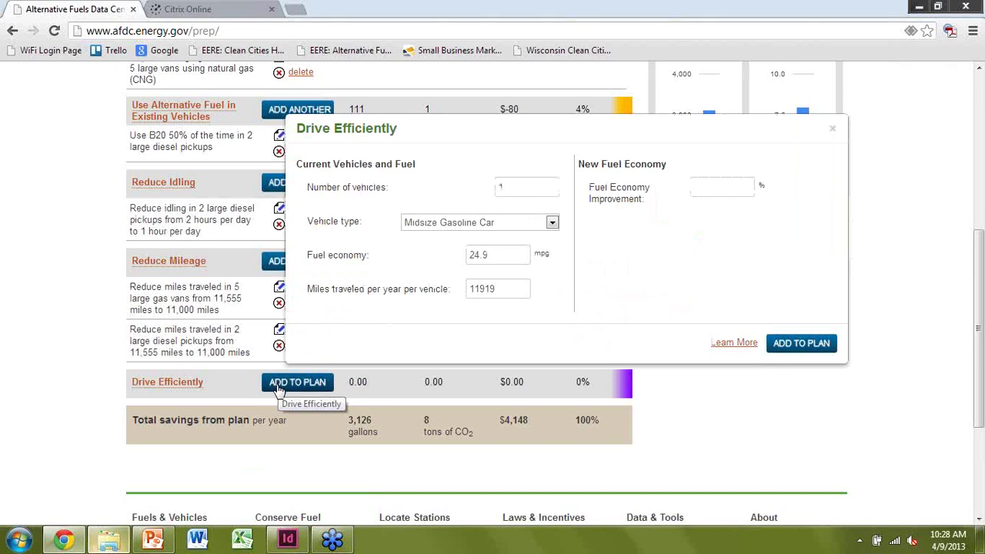
{"action": "double_click", "coordinate": [496, 190]}
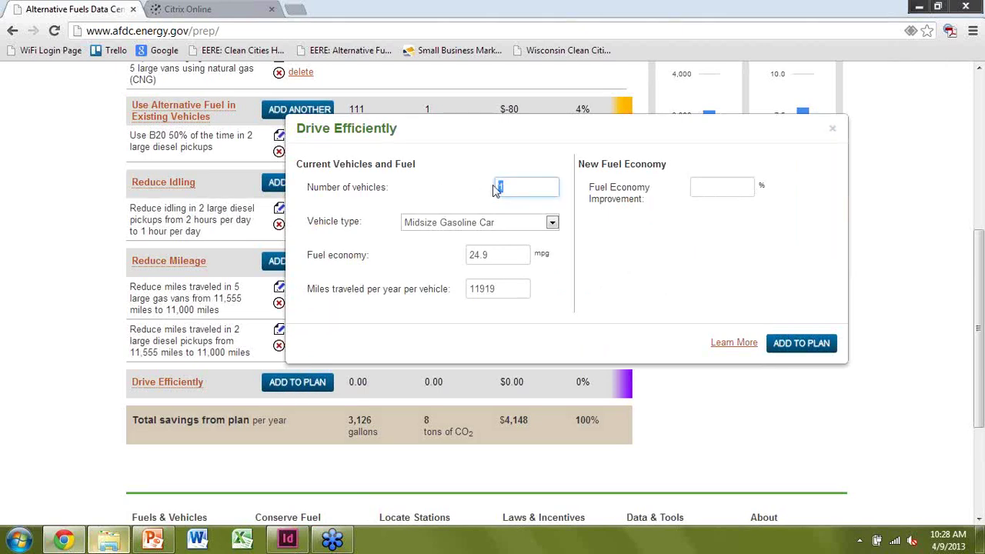
{"action": "type", "text": "5"}
{"action": "left_click", "coordinate": [466, 223]}
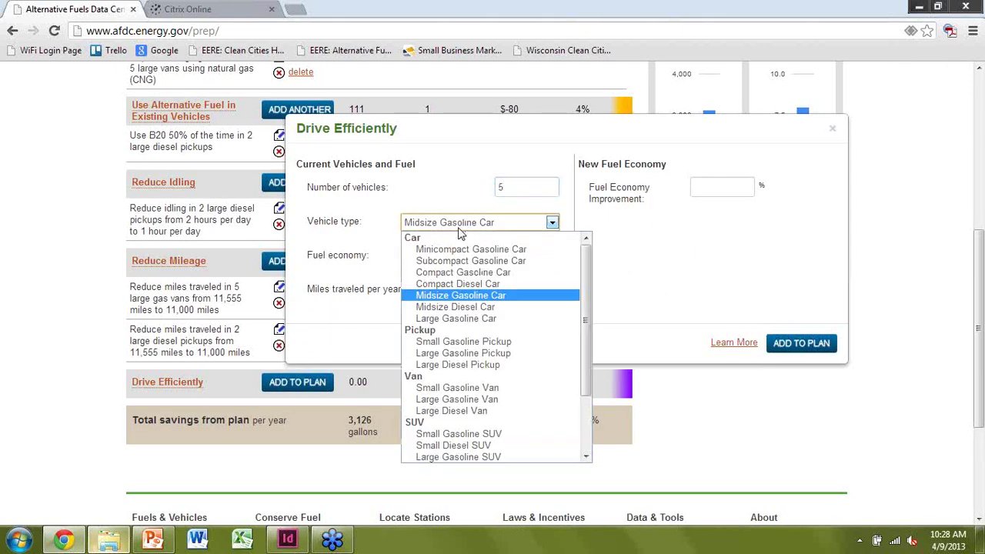
{"action": "left_click", "coordinate": [456, 398]}
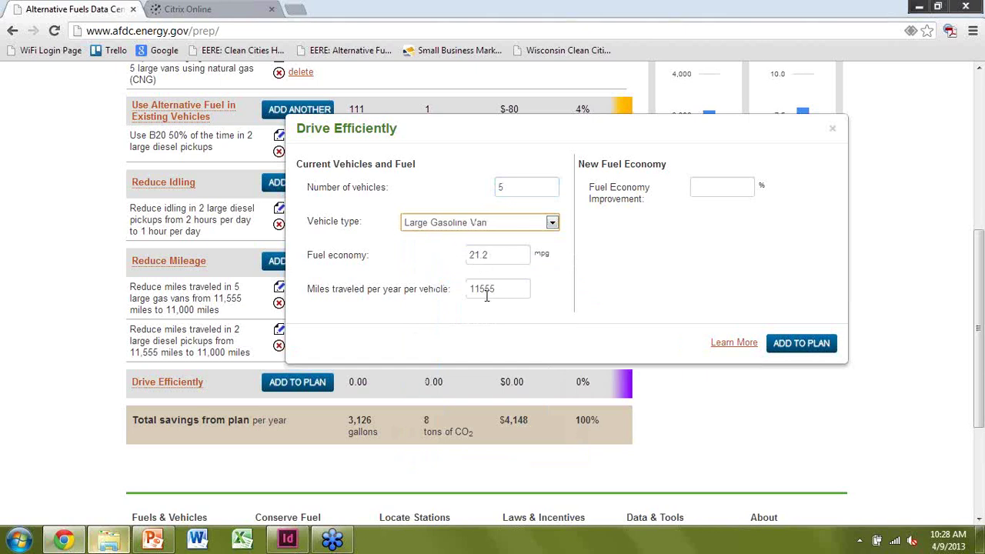
{"action": "left_click", "coordinate": [716, 188]}
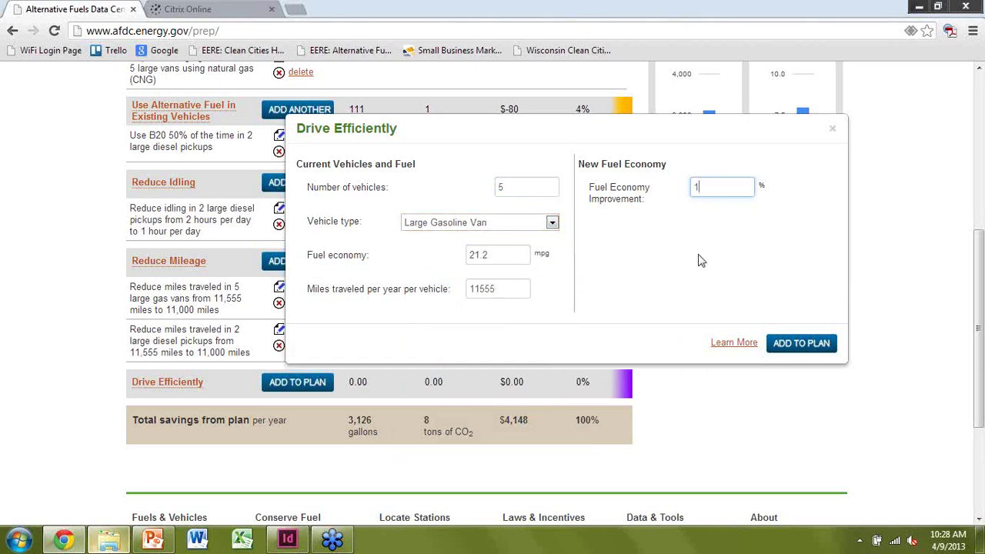
{"action": "left_click", "coordinate": [792, 348]}
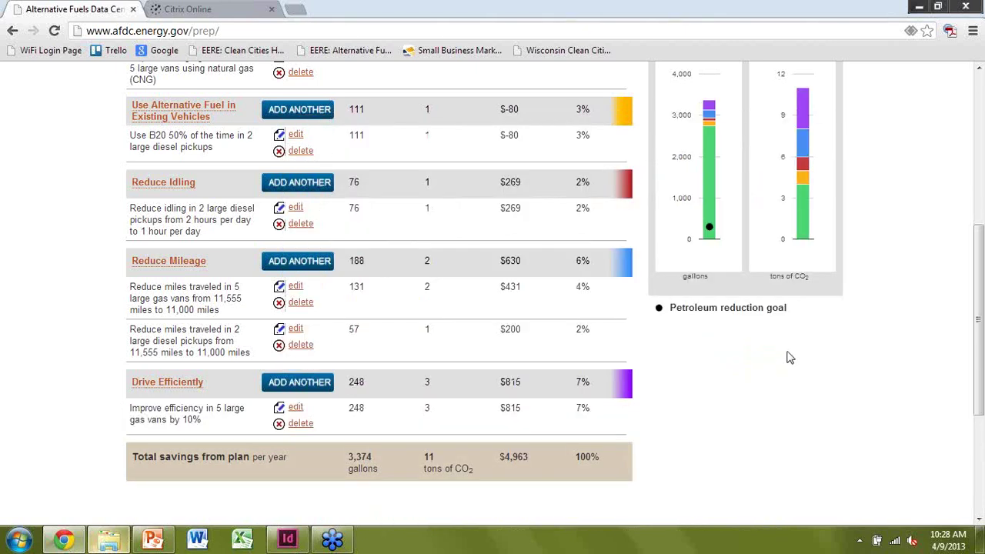
Step: Add another Drive Efficiently method for 2 vehicles of the Large Diesel Pickup type with a 10% fuel economy improvement
{"action": "left_click", "coordinate": [321, 383]}
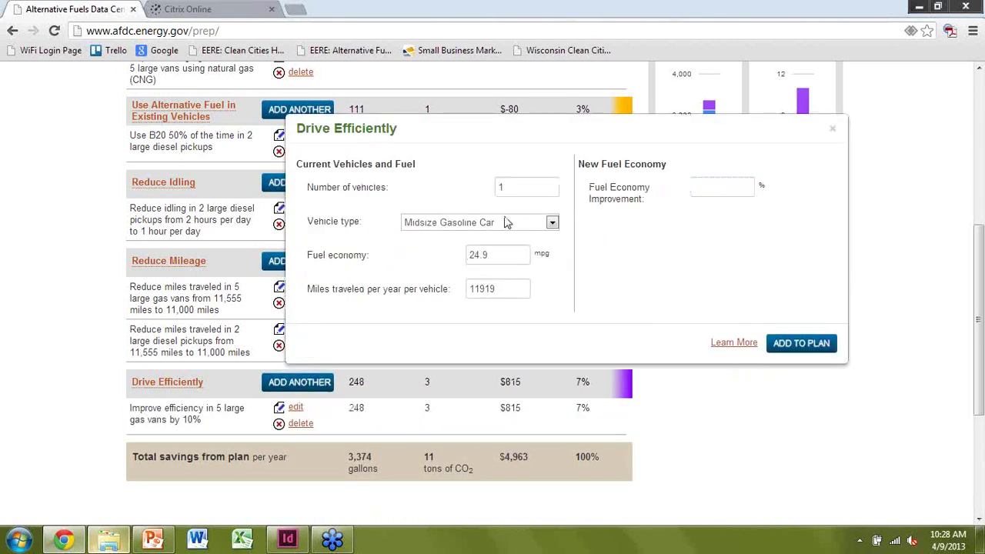
{"action": "left_click", "coordinate": [508, 224]}
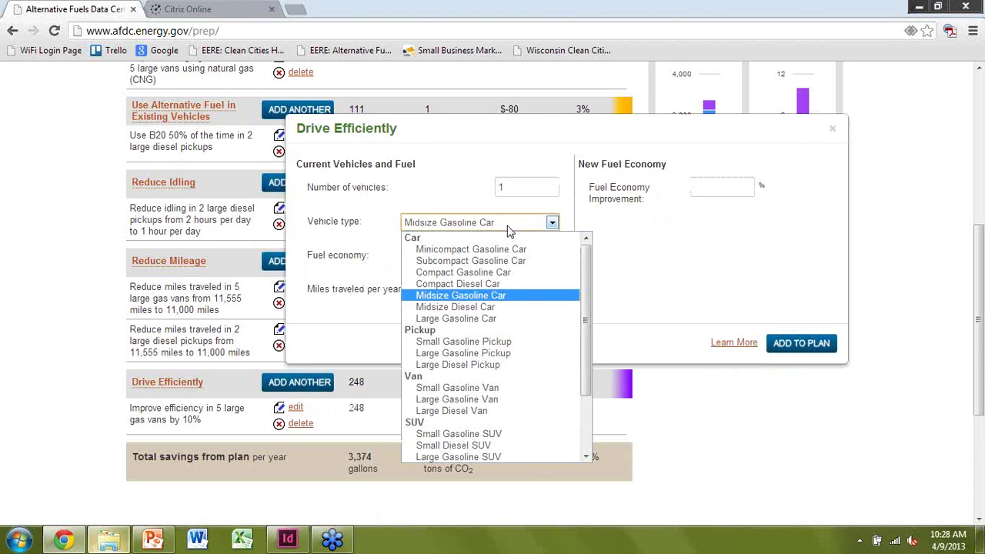
{"action": "left_click", "coordinate": [487, 371]}
{"action": "double_click", "coordinate": [519, 188]}
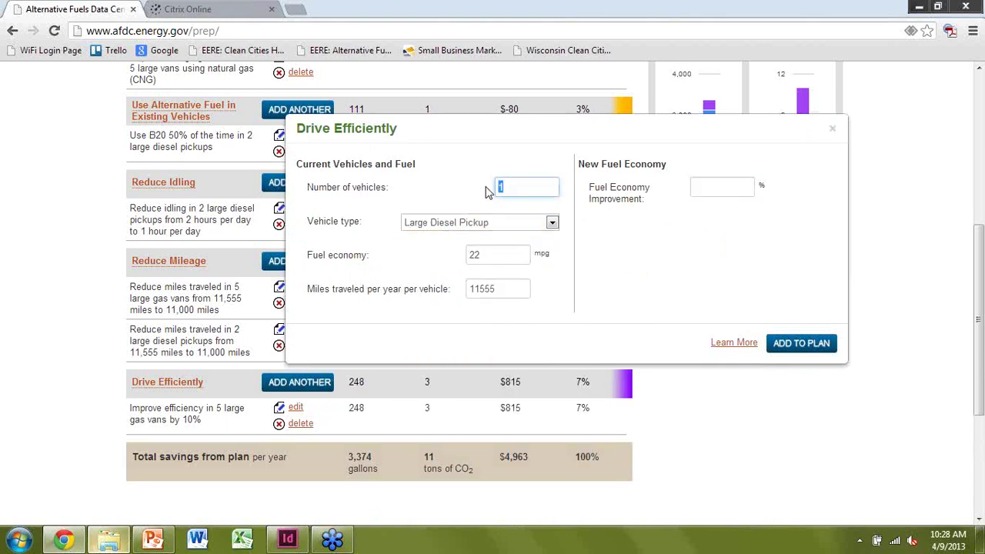
{"action": "type", "text": "2"}
{"action": "left_click", "coordinate": [706, 187]}
{"action": "type", "text": "10"}
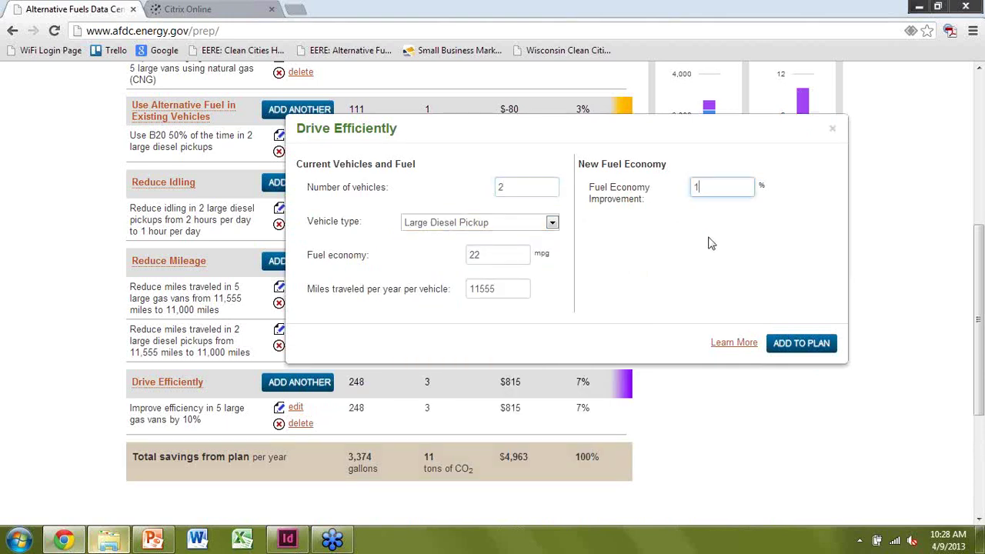
{"action": "left_click", "coordinate": [802, 344]}
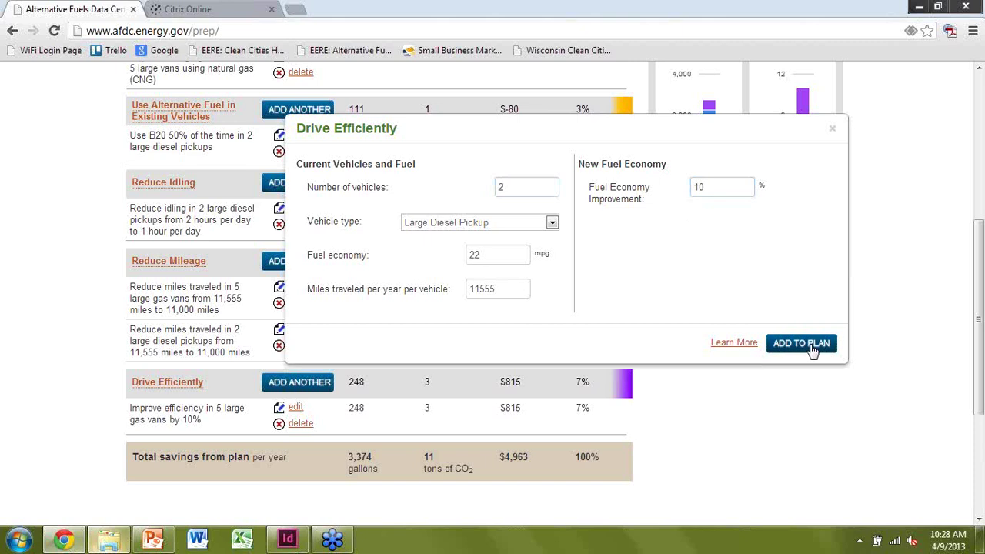
Step: Review the completed plan's savings per method, the total yearly savings, and the petroleum and greenhouse gas reduction charts against the petroleum goal
{"action": "mouse_move", "coordinate": [808, 102]}
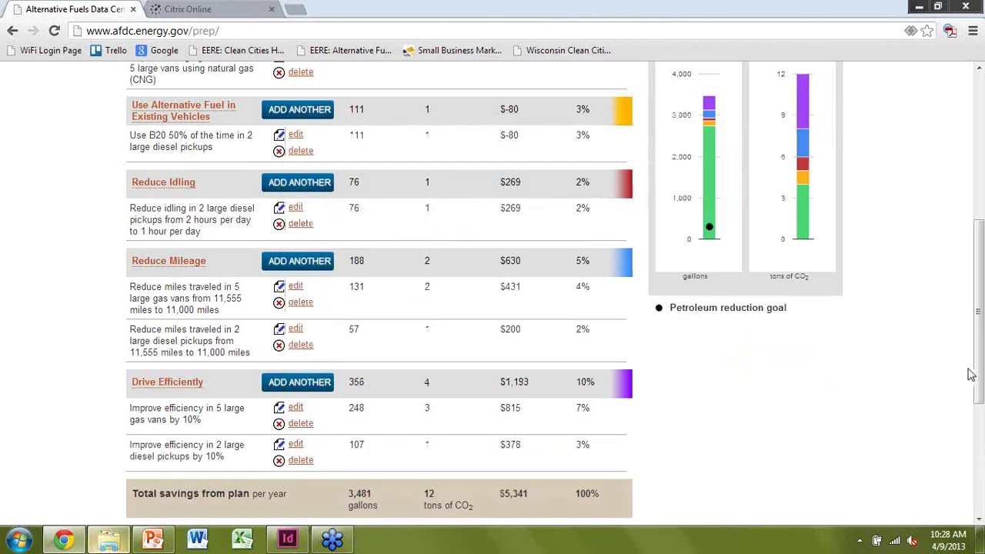
{"action": "left_click_drag", "start_coordinate": [975, 373], "coordinate": [981, 304]}
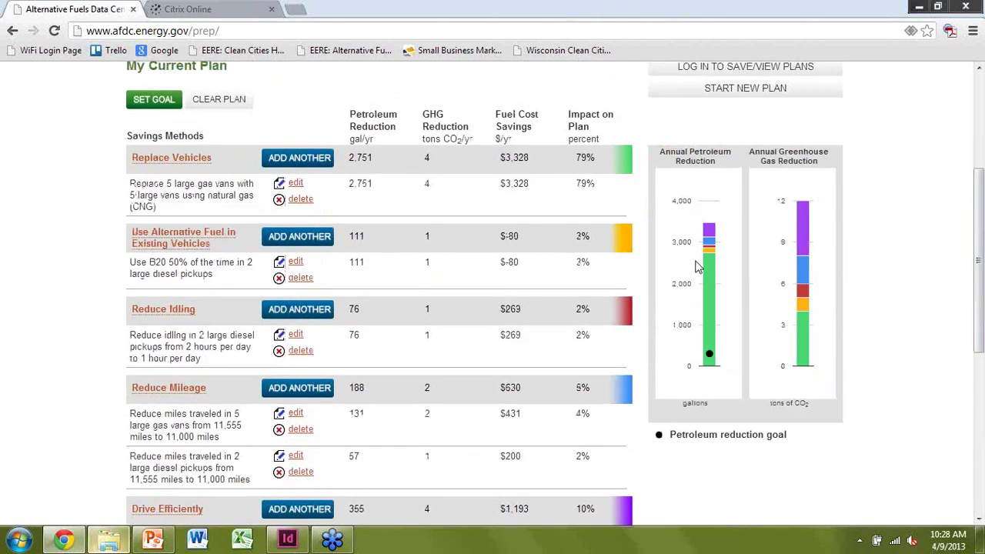
{"action": "mouse_move", "coordinate": [710, 259]}
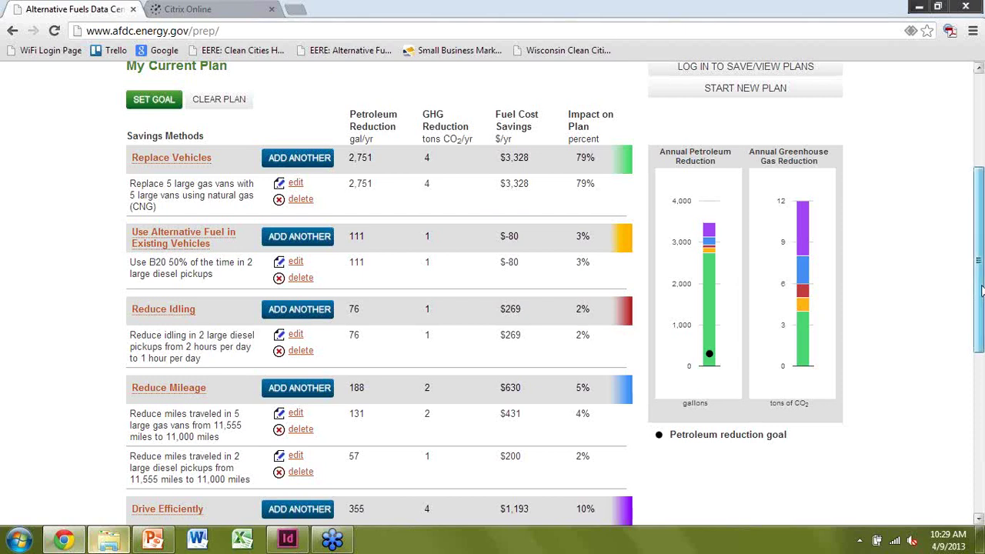
{"action": "left_click_drag", "start_coordinate": [980, 291], "coordinate": [980, 262]}
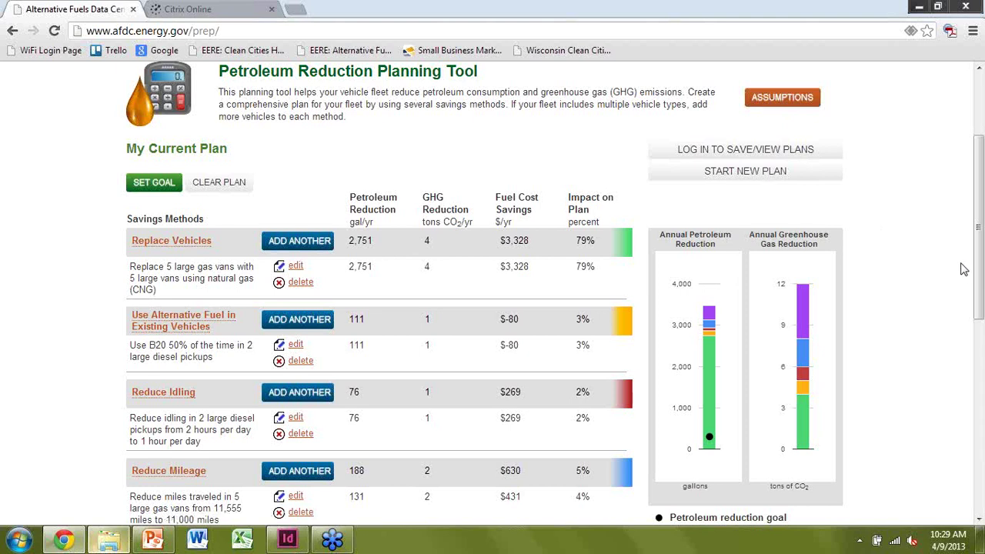
{"action": "left_click_drag", "start_coordinate": [980, 266], "coordinate": [982, 370]}
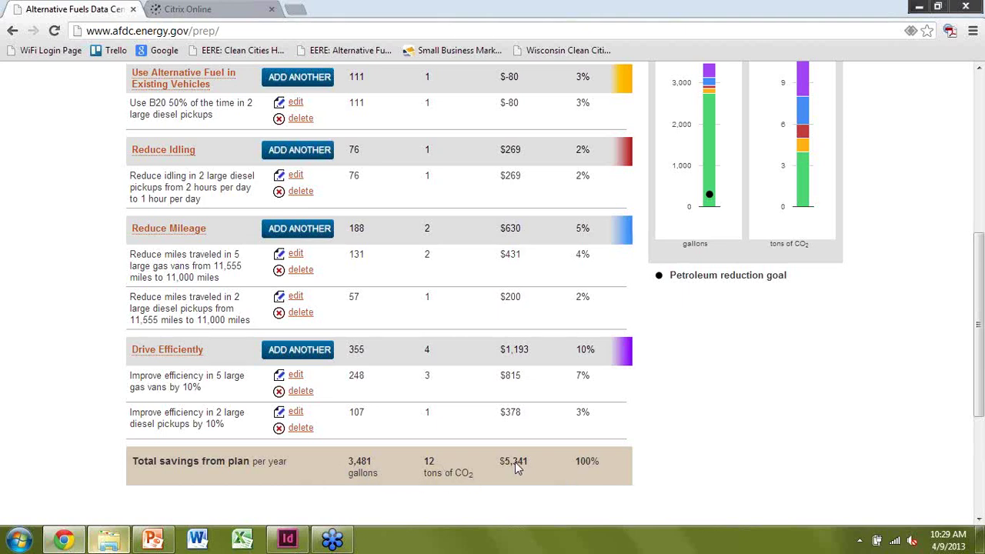
{"action": "left_click_drag", "start_coordinate": [980, 282], "coordinate": [982, 134]}
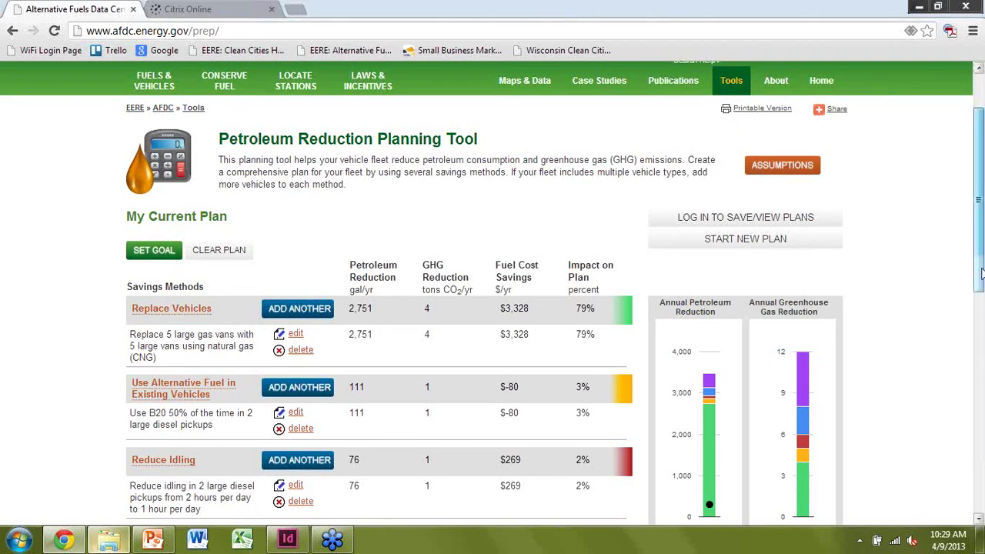
{"action": "scroll", "coordinate": [981, 273], "scroll_direction": "down", "scroll_amount": 2}
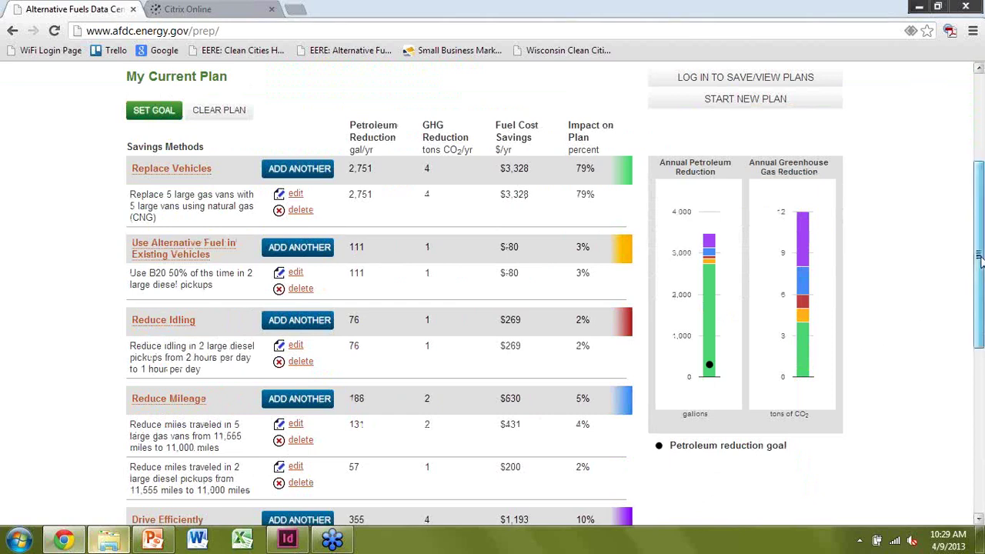
{"action": "left_click_drag", "start_coordinate": [979, 255], "coordinate": [979, 183]}
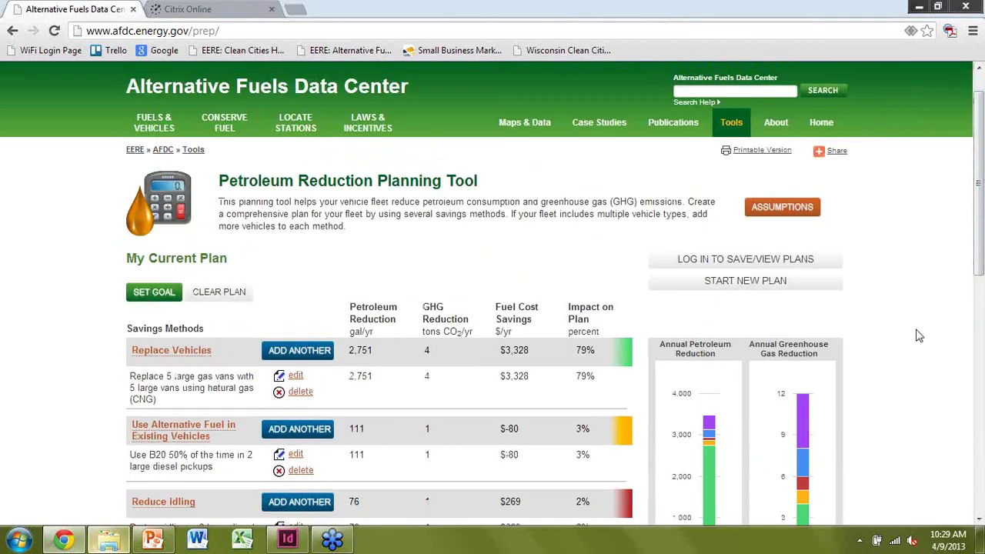
{"action": "left_click_drag", "start_coordinate": [979, 270], "coordinate": [979, 362]}
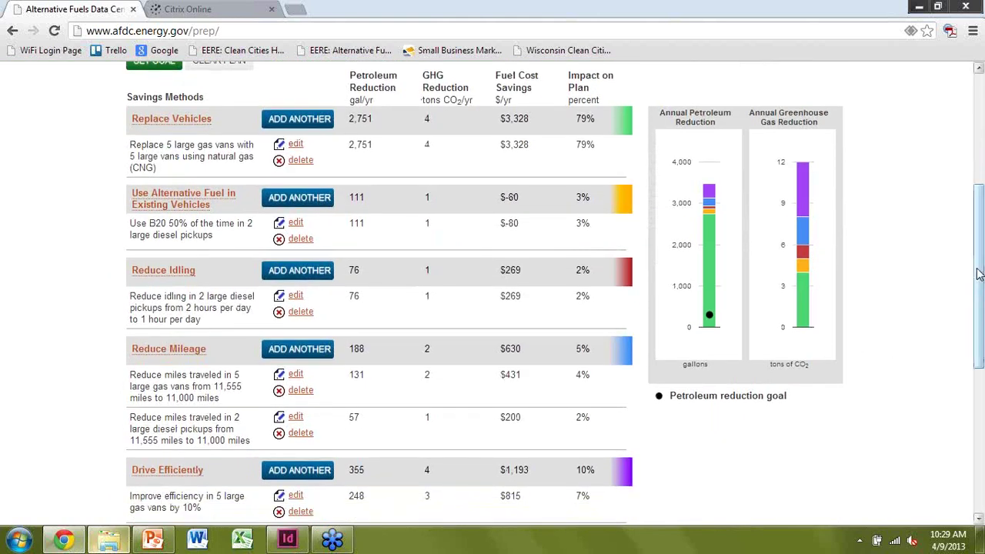
{"action": "left_click_drag", "start_coordinate": [978, 277], "coordinate": [976, 299]}
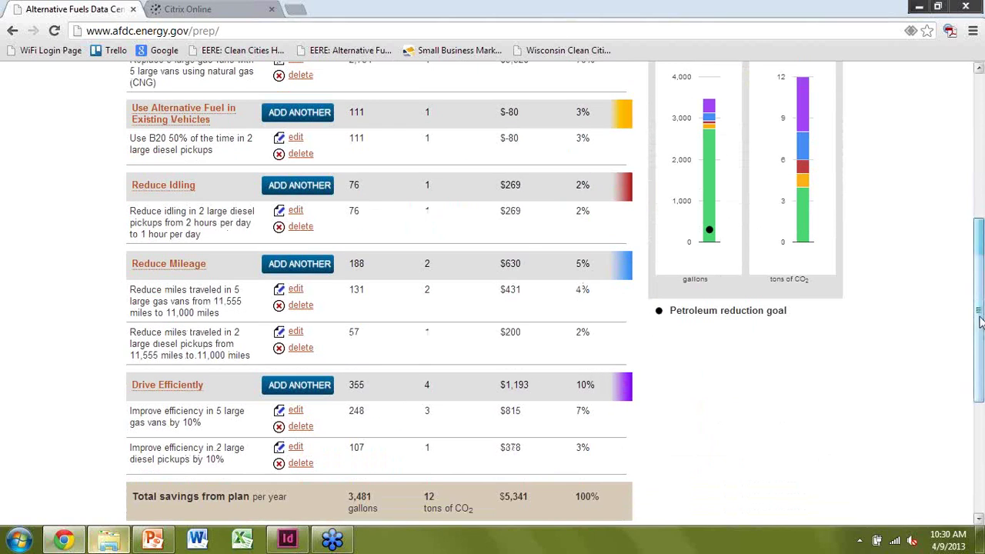
{"action": "left_click_drag", "start_coordinate": [976, 332], "coordinate": [979, 219]}
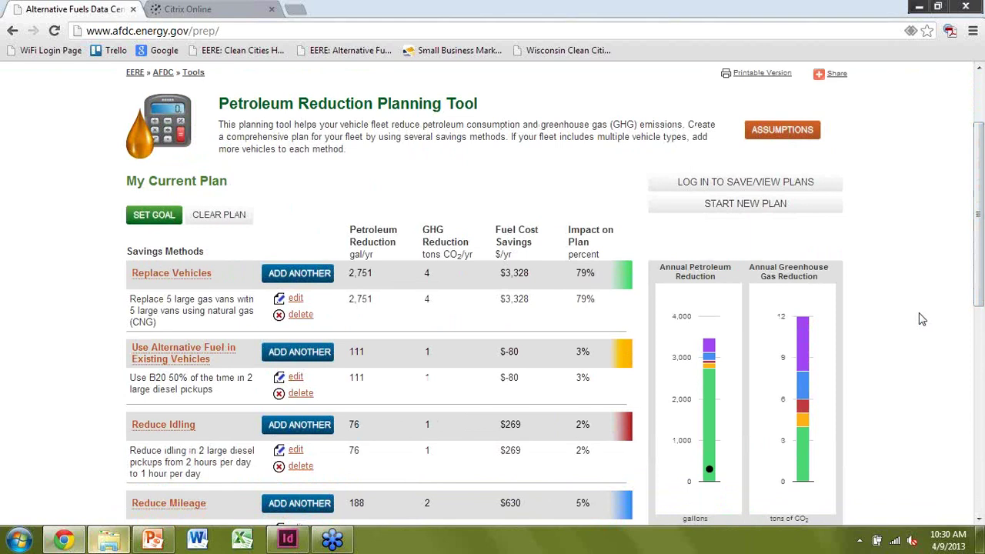